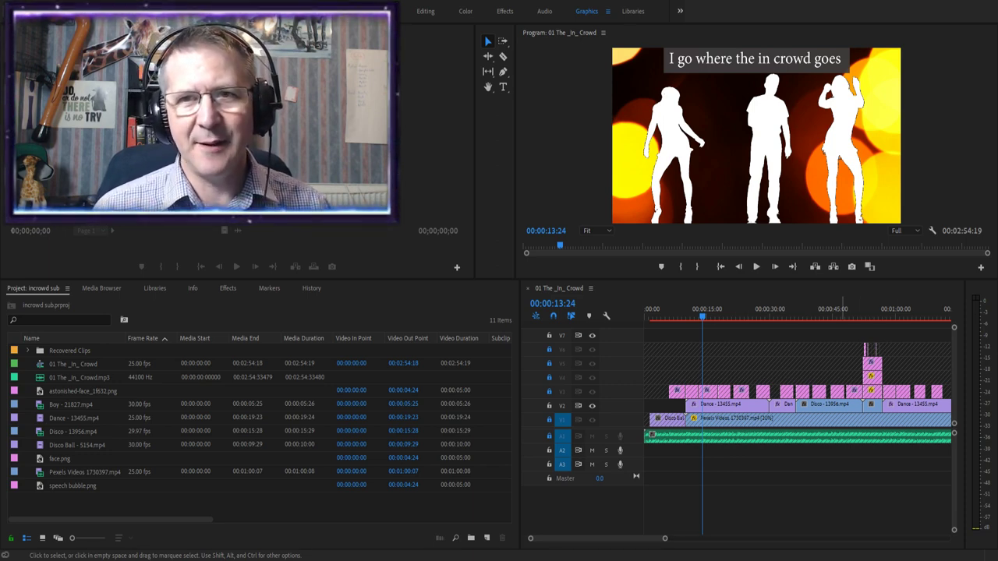
Preview the finished lyric sequence from the start, then import Disco Ball - 5154.mp4 into the new Sub test project
{"action": "left_click", "coordinate": [830, 132]}
{"action": "key", "text": "Home"}
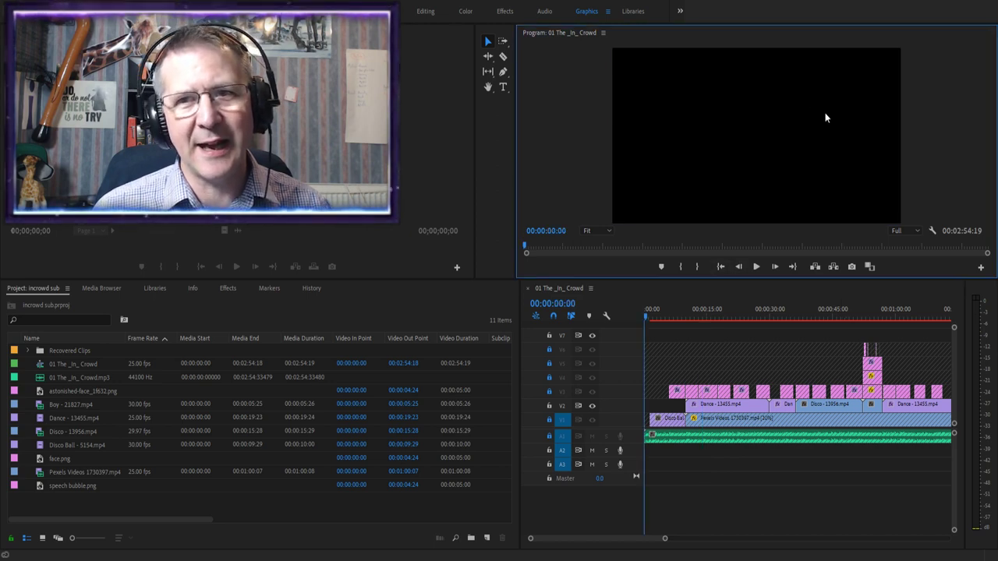
{"action": "left_click", "coordinate": [757, 266]}
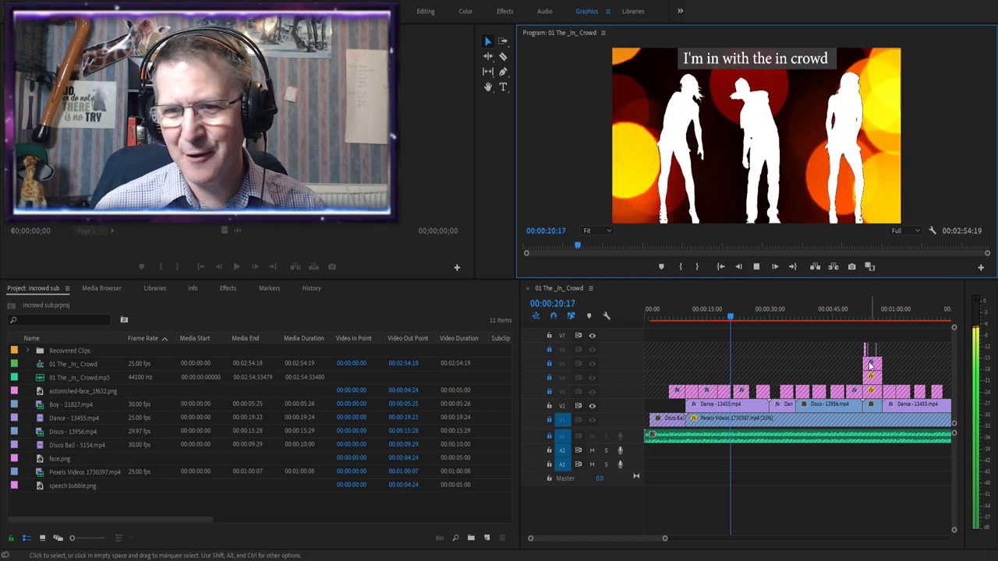
{"action": "left_click", "coordinate": [757, 267]}
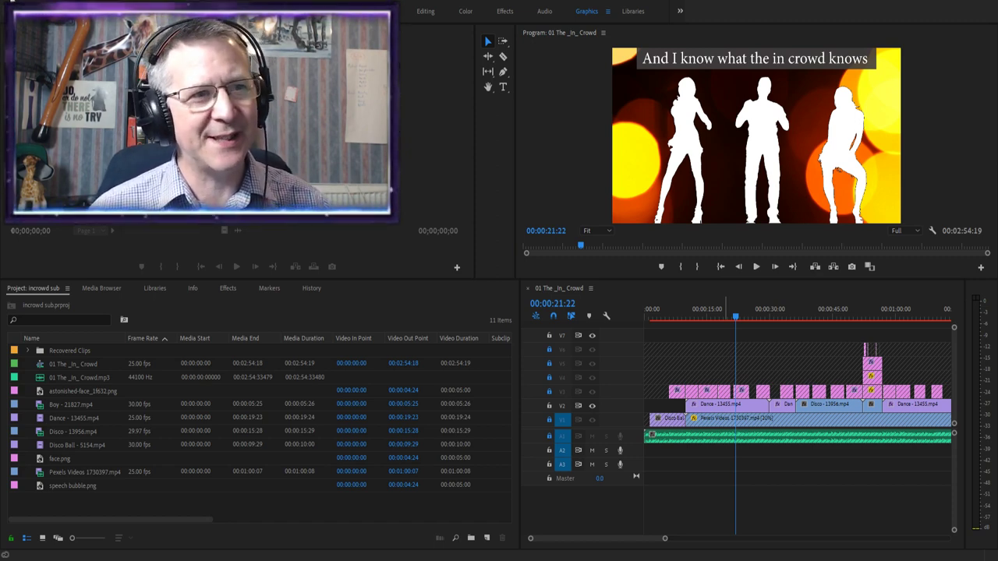
{"action": "key", "text": "shift+4"}
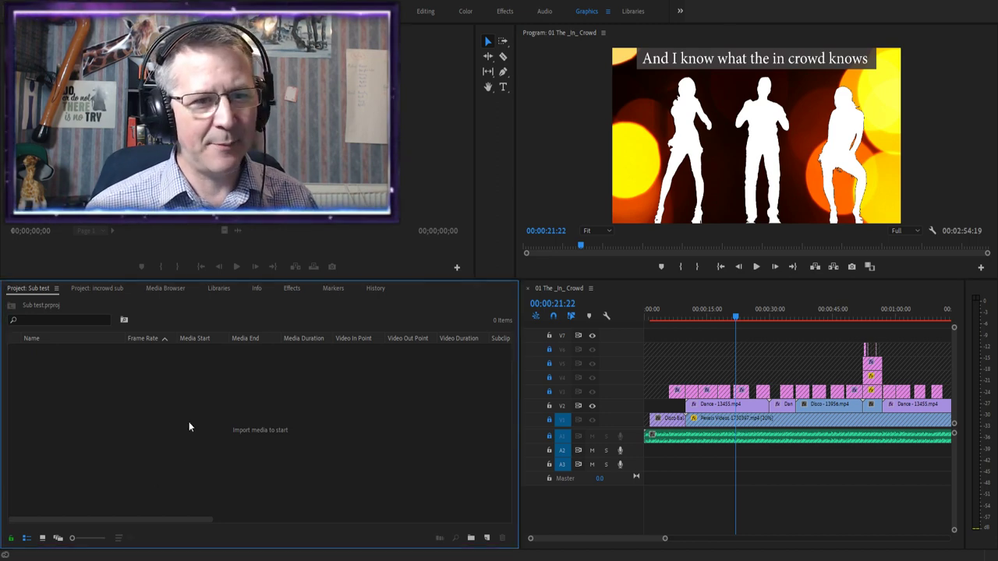
{"action": "key", "text": "ctrl+v"}
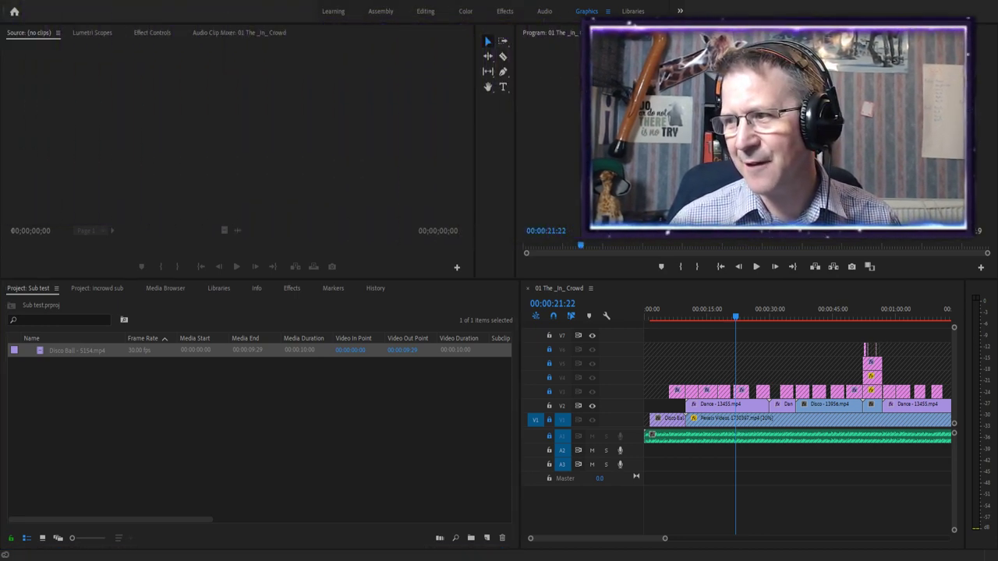
Preview the Disco Ball clip in the Source monitor
{"action": "left_click", "coordinate": [117, 299]}
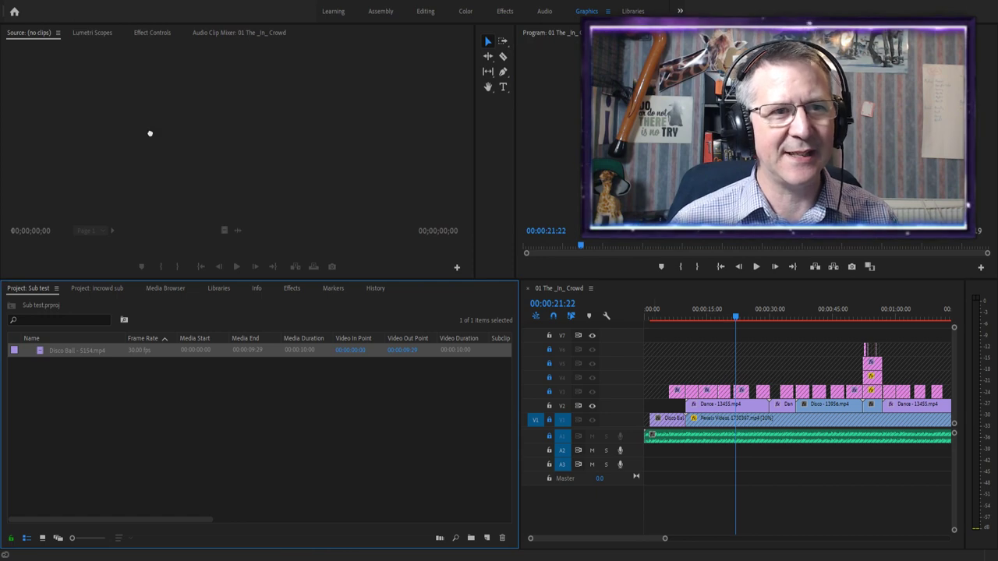
{"action": "left_click_drag", "start_coordinate": [150, 134], "coordinate": [154, 140]}
{"action": "left_click", "coordinate": [240, 267]}
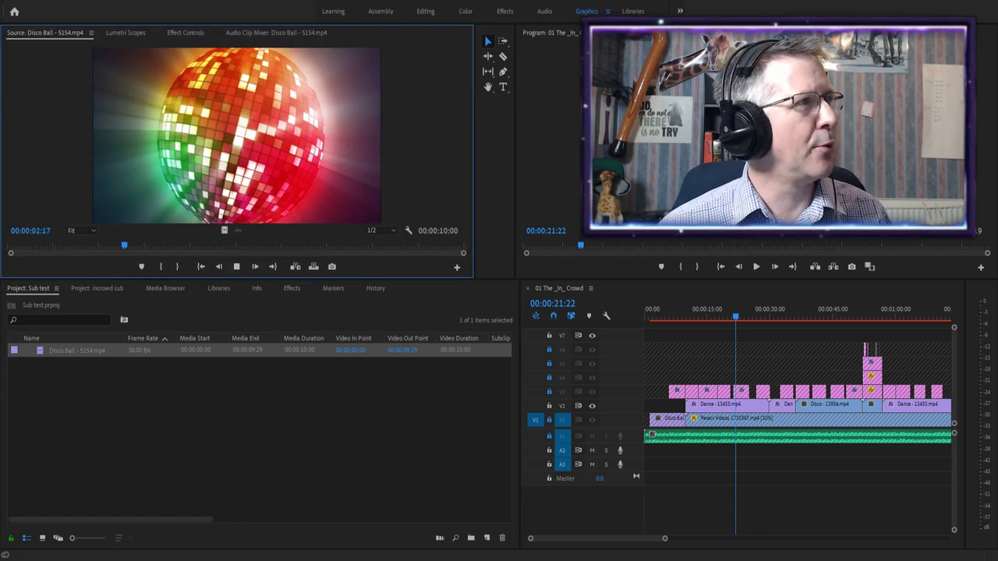
{"action": "key", "text": "space"}
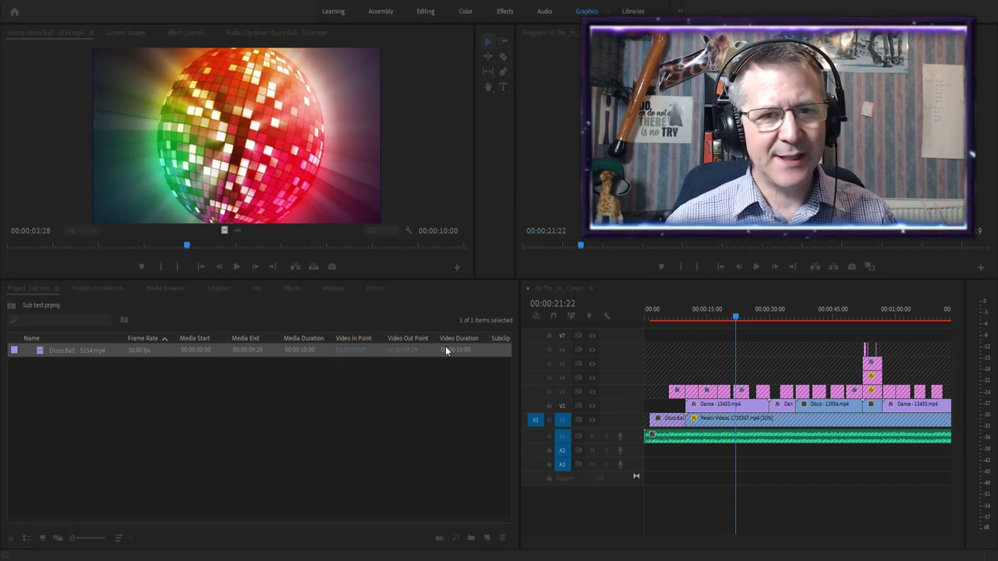
Import the Dance clip and preview it in the Source monitor
{"action": "left_click", "coordinate": [218, 113]}
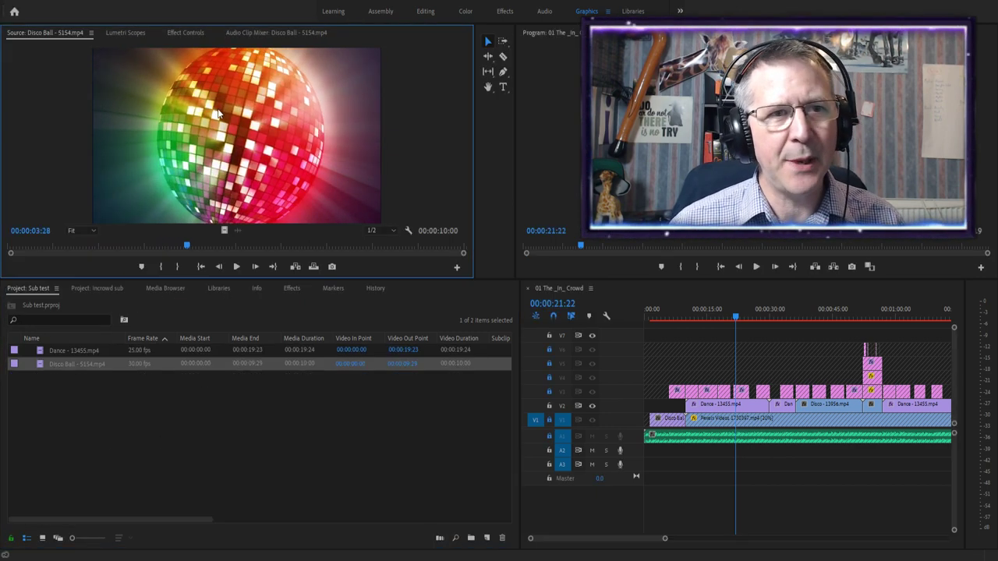
{"action": "double_click", "coordinate": [75, 349]}
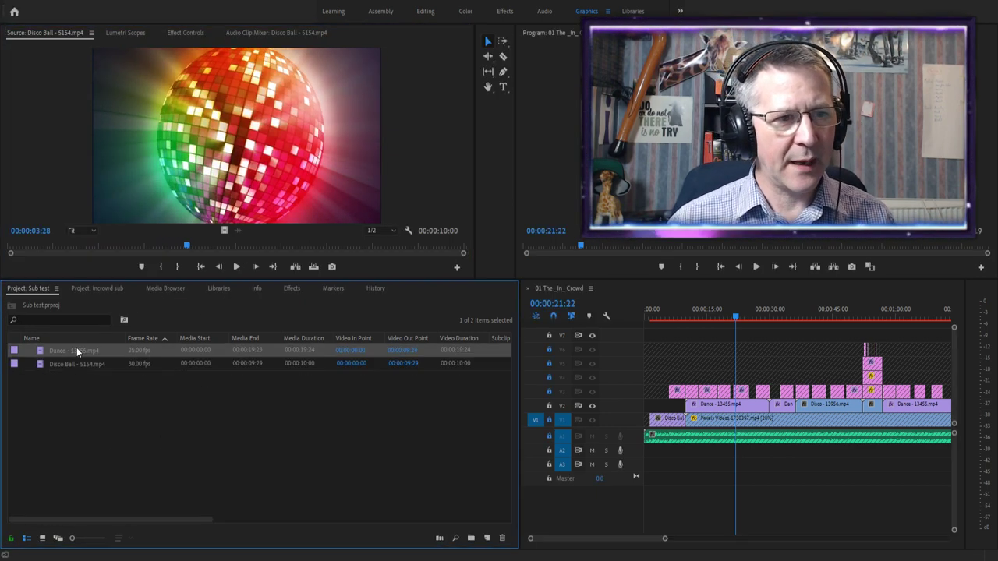
{"action": "left_click", "coordinate": [236, 266]}
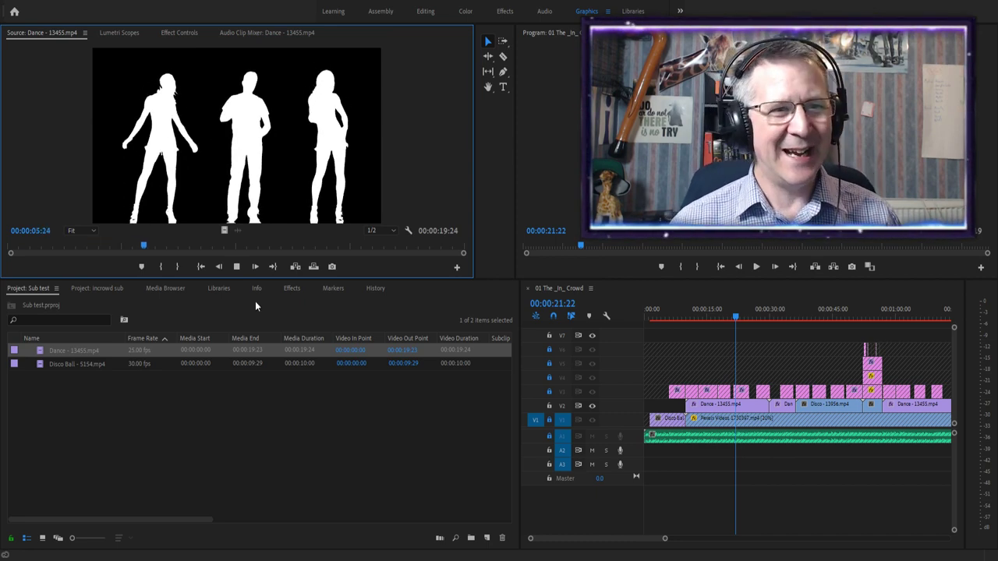
{"action": "left_click", "coordinate": [236, 267]}
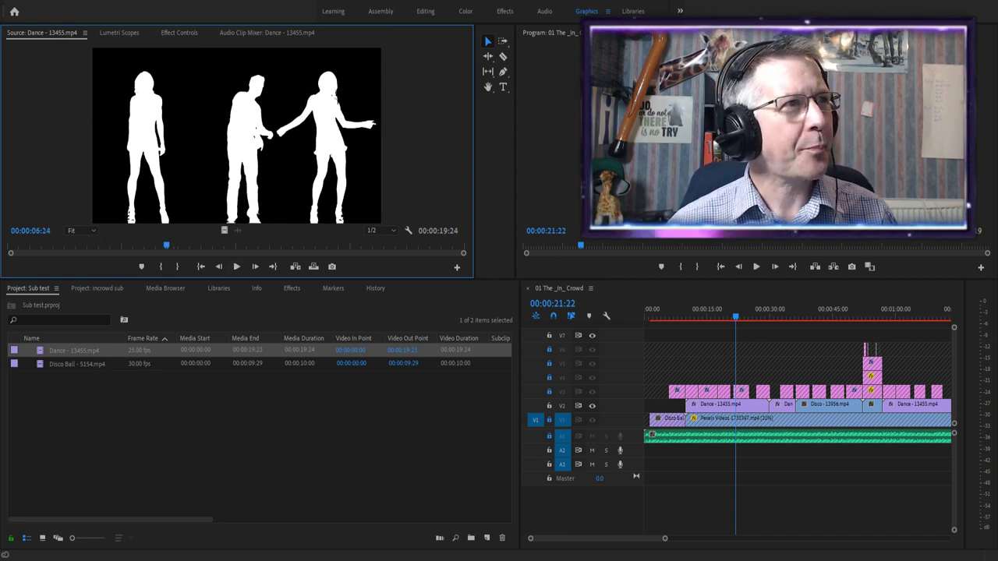
Import the Pexels bokeh clip and preview it in the Source monitor
{"action": "left_click", "coordinate": [178, 455]}
{"action": "key", "text": "ctrl+v"}
{"action": "left_click_drag", "start_coordinate": [78, 365], "coordinate": [192, 171]}
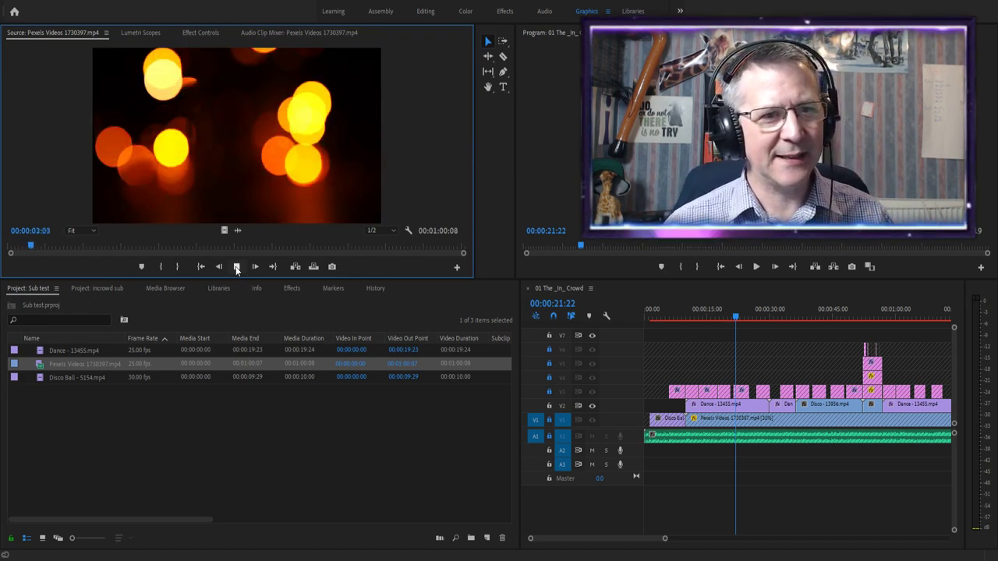
{"action": "left_click", "coordinate": [236, 267]}
{"action": "left_click", "coordinate": [188, 425]}
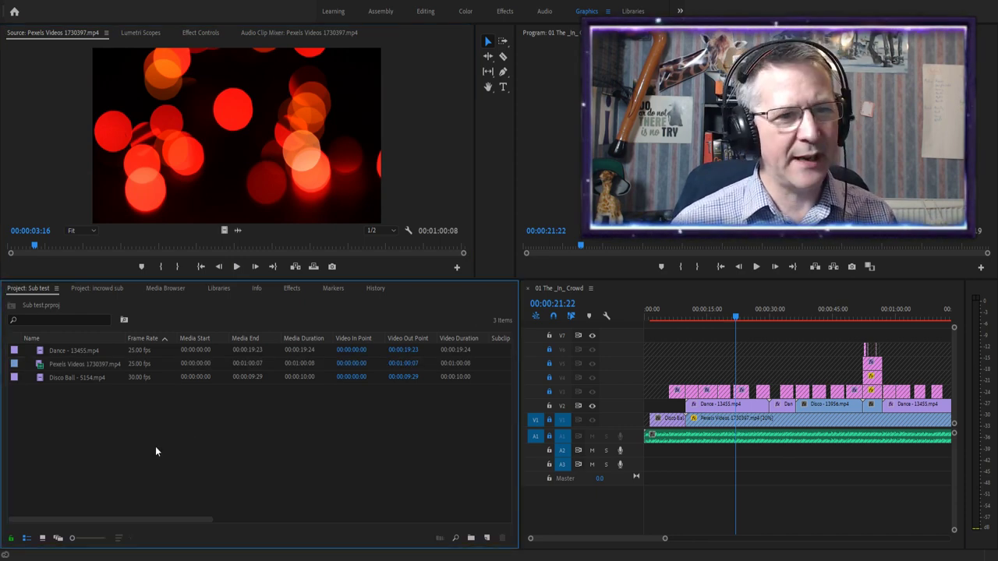
Import Disco - 13956.mp4 and preview it in the Source monitor
{"action": "key", "text": "Return"}
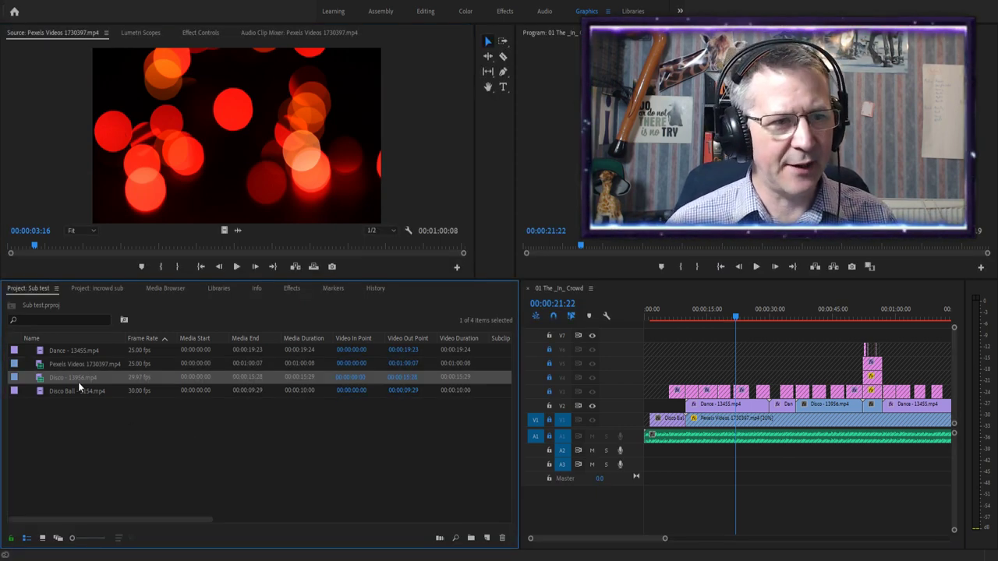
{"action": "left_click_drag", "start_coordinate": [76, 379], "coordinate": [185, 164]}
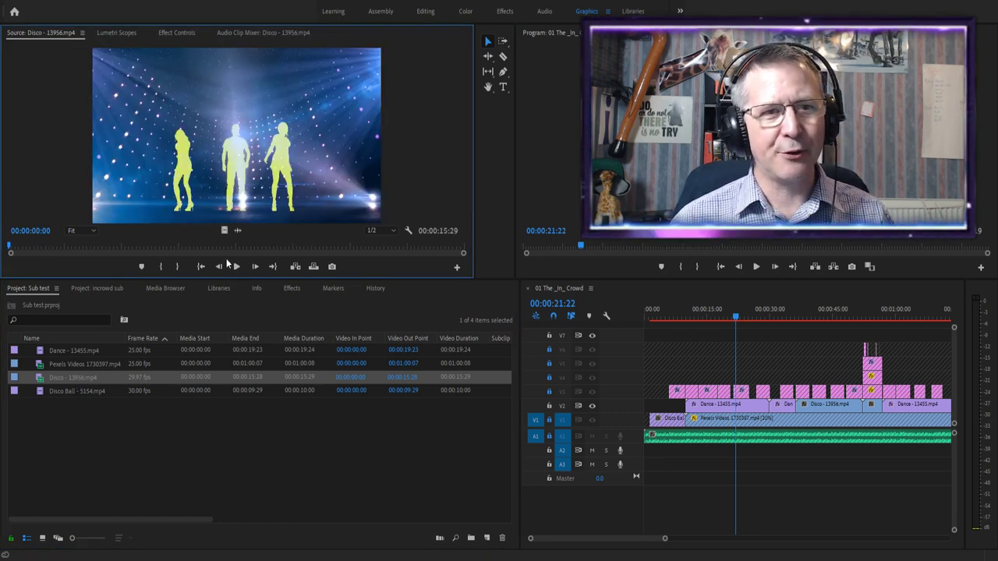
{"action": "left_click", "coordinate": [238, 266]}
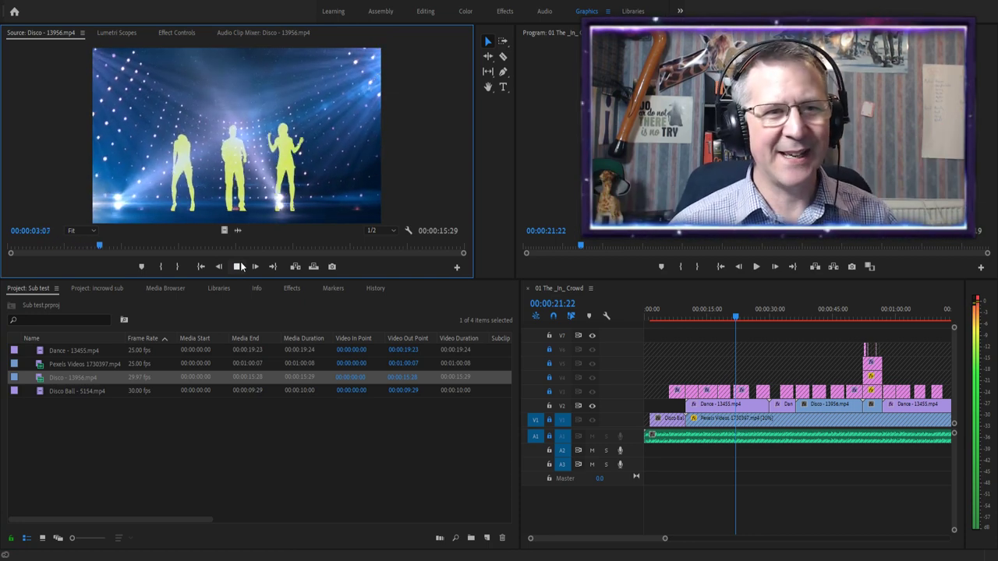
{"action": "left_click", "coordinate": [238, 267]}
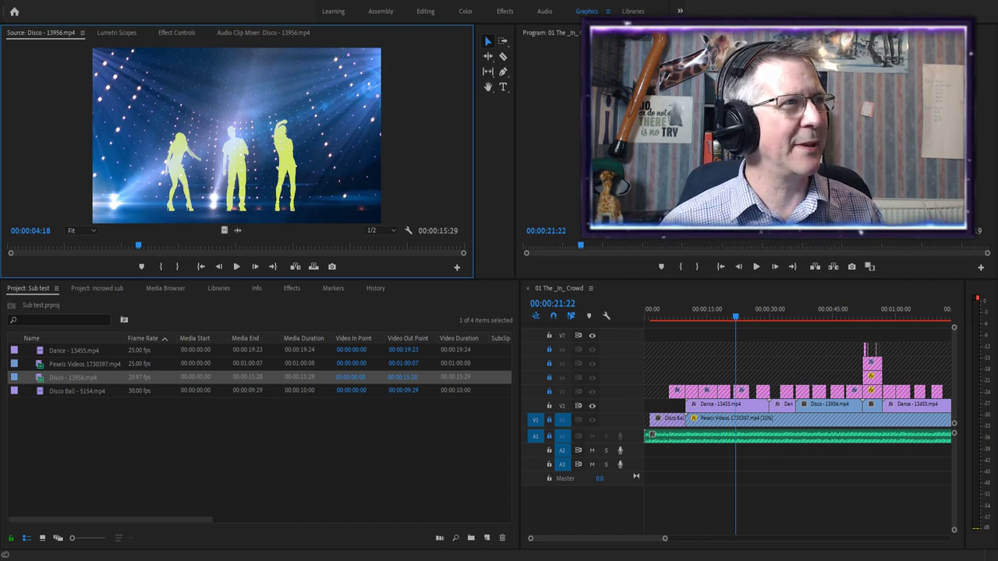
Import Boy - 21827.mp4 and play its preview
{"action": "left_click_drag", "start_coordinate": [93, 442], "coordinate": [96, 450]}
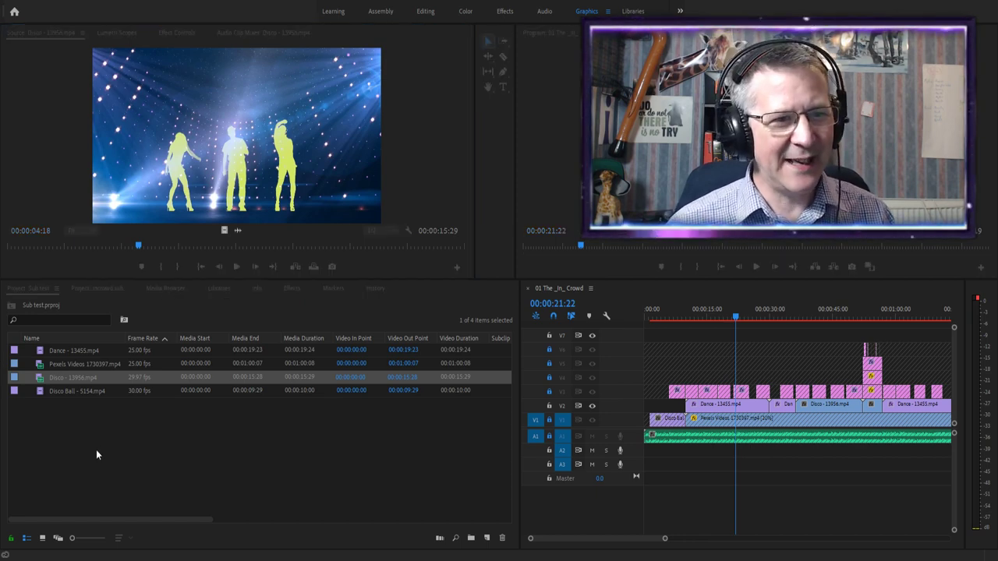
{"action": "left_click_drag", "start_coordinate": [56, 389], "coordinate": [236, 205]}
{"action": "left_click", "coordinate": [238, 267]}
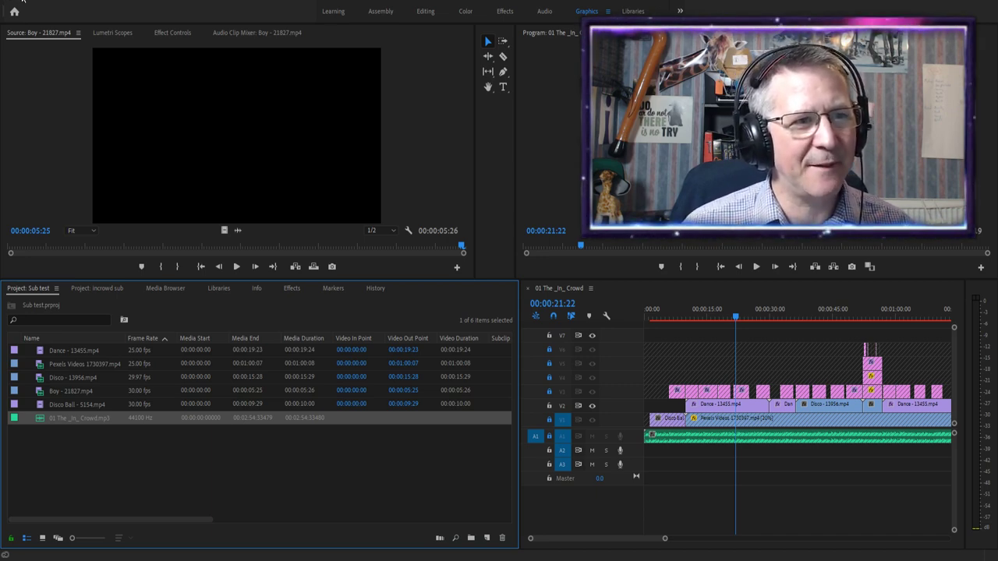
Select the 01 The _In_ Crowd.mp3 song and create a new sequence from it
{"action": "left_click", "coordinate": [83, 444]}
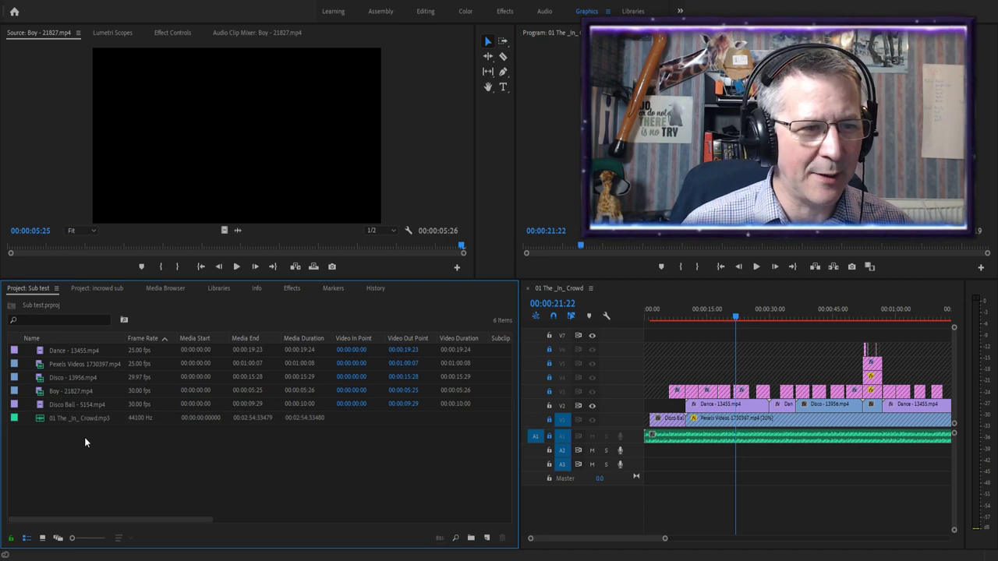
{"action": "left_click", "coordinate": [65, 422]}
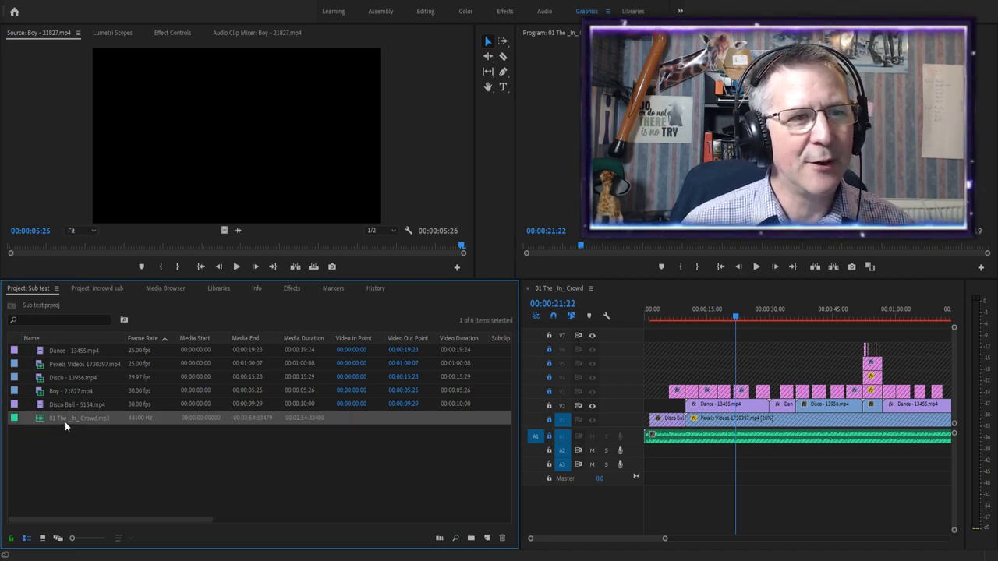
{"action": "key", "text": "ctrl+n"}
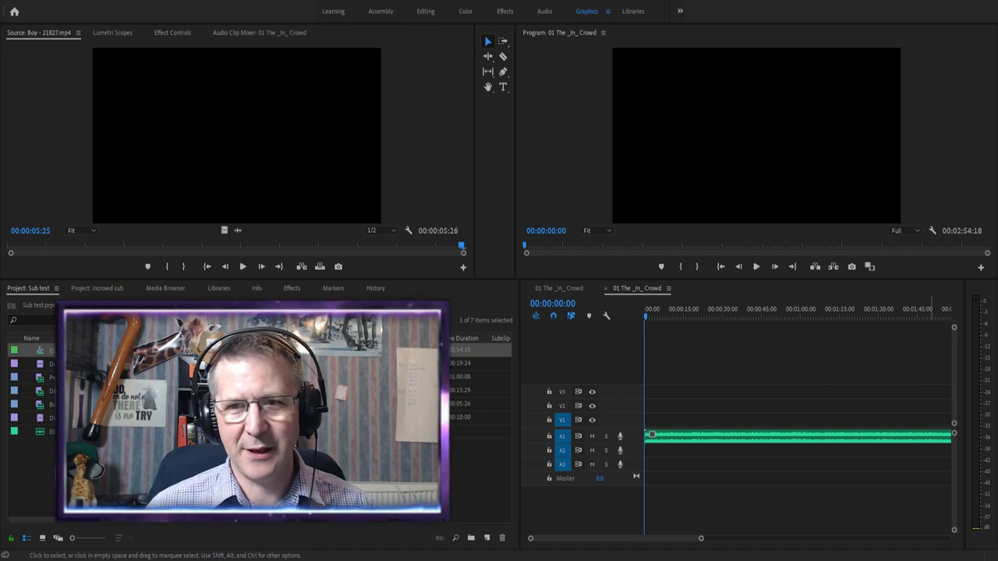
{"action": "left_click", "coordinate": [756, 267]}
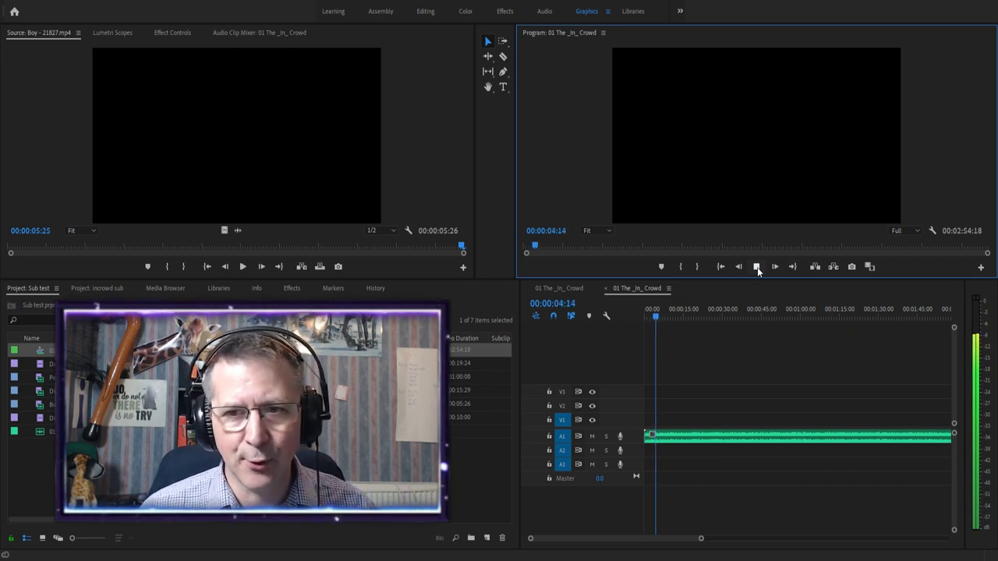
{"action": "left_click", "coordinate": [757, 268]}
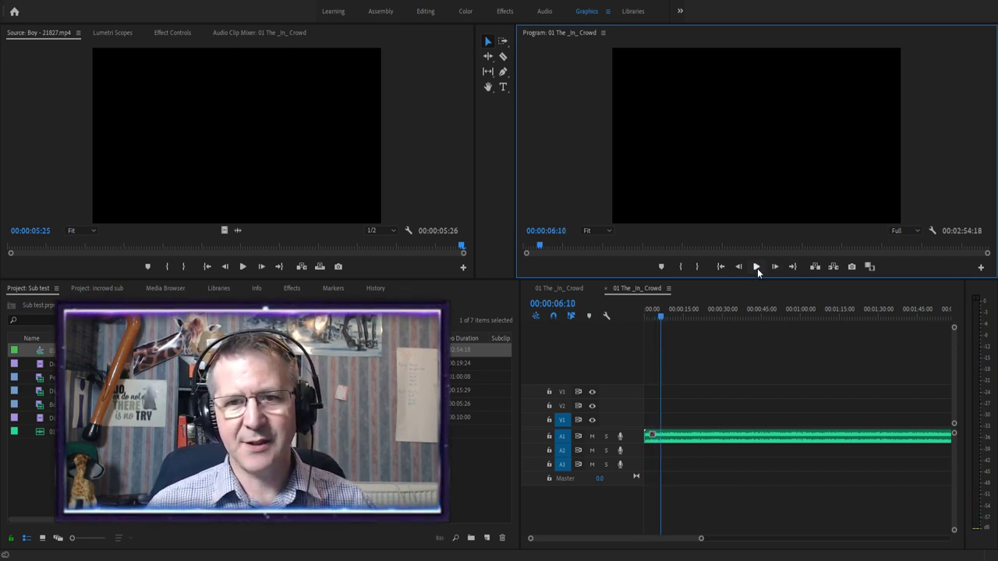
{"action": "left_click_drag", "start_coordinate": [660, 318], "coordinate": [633, 322]}
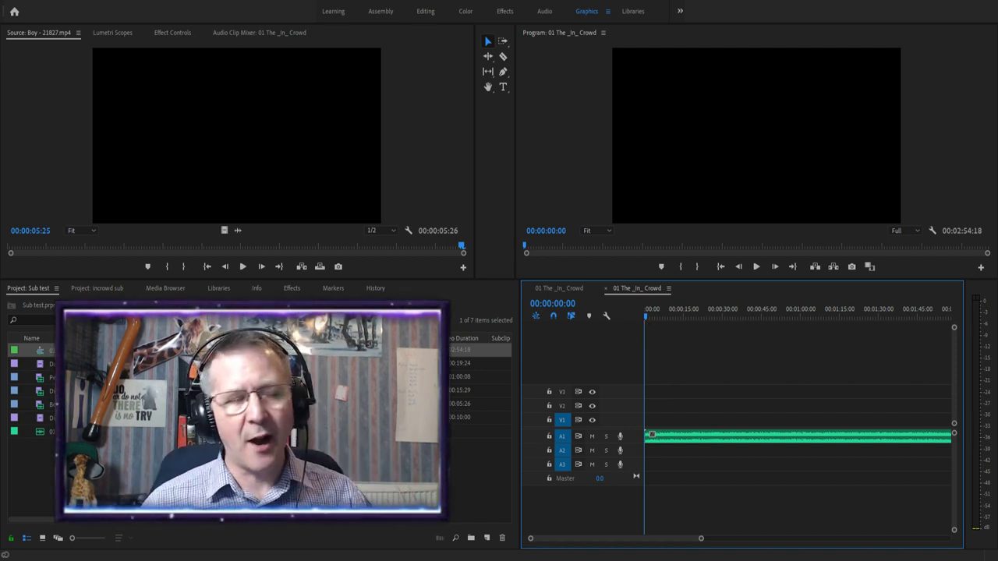
Place the Dance clip on V1, preview the sequence, and shift the clip to about 01:20
{"action": "left_click_drag", "start_coordinate": [47, 363], "coordinate": [649, 429]}
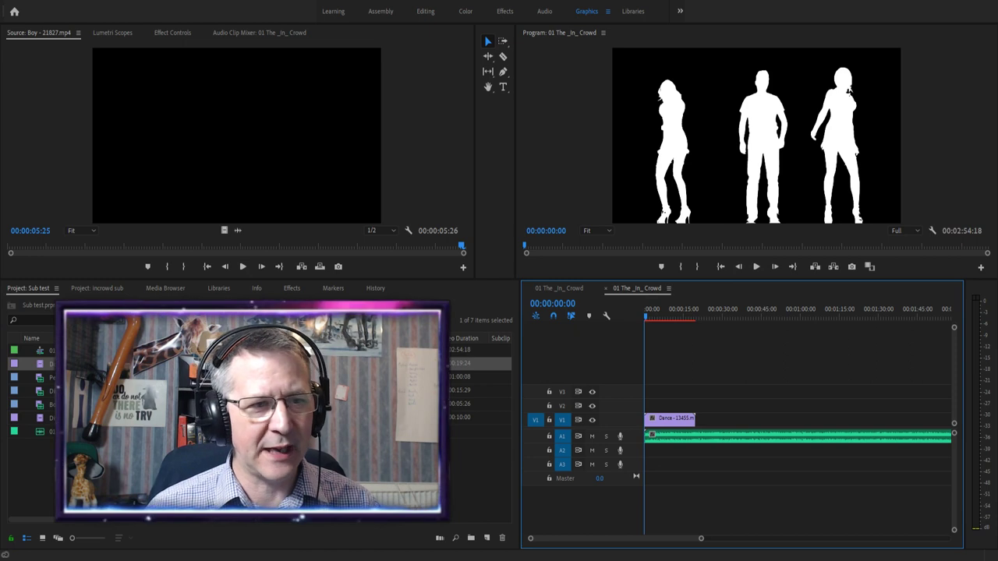
{"action": "left_click_drag", "start_coordinate": [156, 376], "coordinate": [187, 127]}
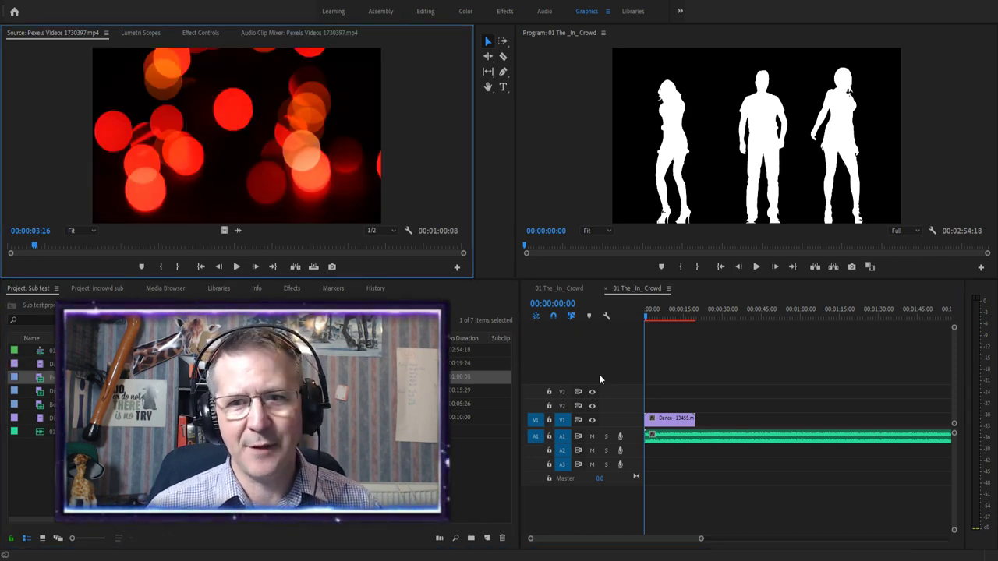
{"action": "left_click", "coordinate": [756, 266]}
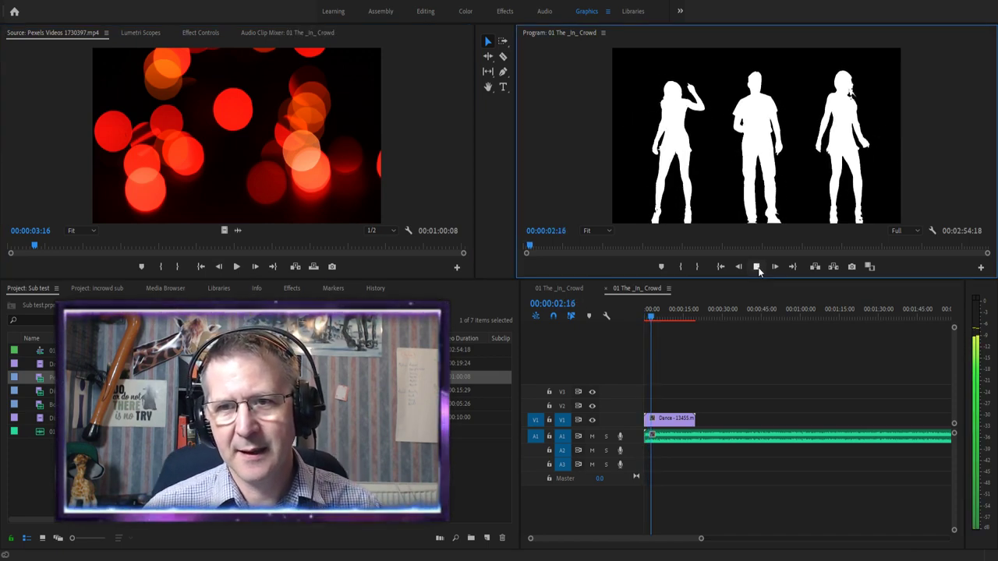
{"action": "left_click", "coordinate": [757, 266]}
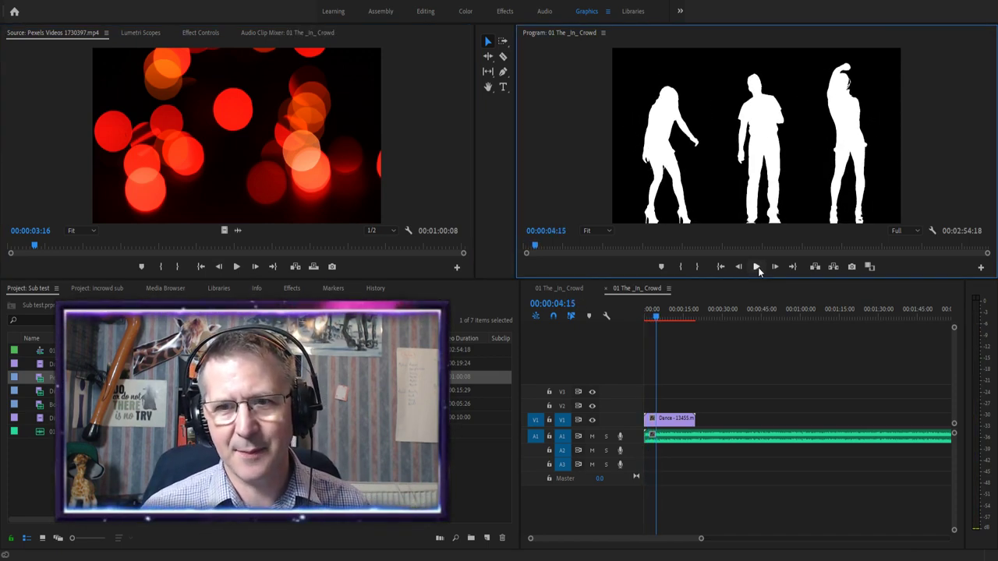
{"action": "left_click_drag", "start_coordinate": [679, 423], "coordinate": [877, 428]}
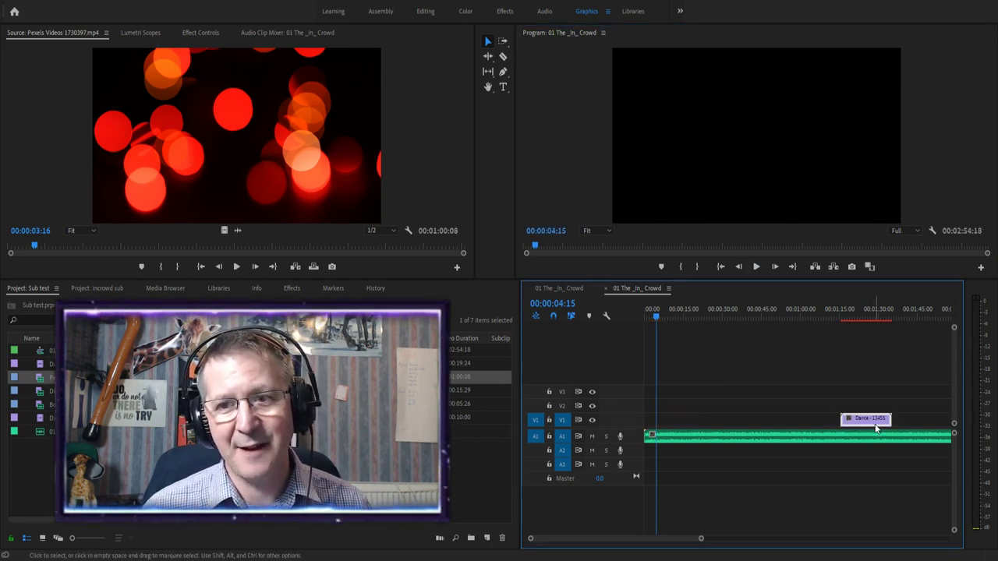
Drop the Pexels bokeh clip onto V1, play to 00:00:15:19, then delete it
{"action": "left_click", "coordinate": [259, 160]}
{"action": "left_click_drag", "start_coordinate": [661, 300], "coordinate": [669, 421]}
{"action": "left_click", "coordinate": [756, 267]}
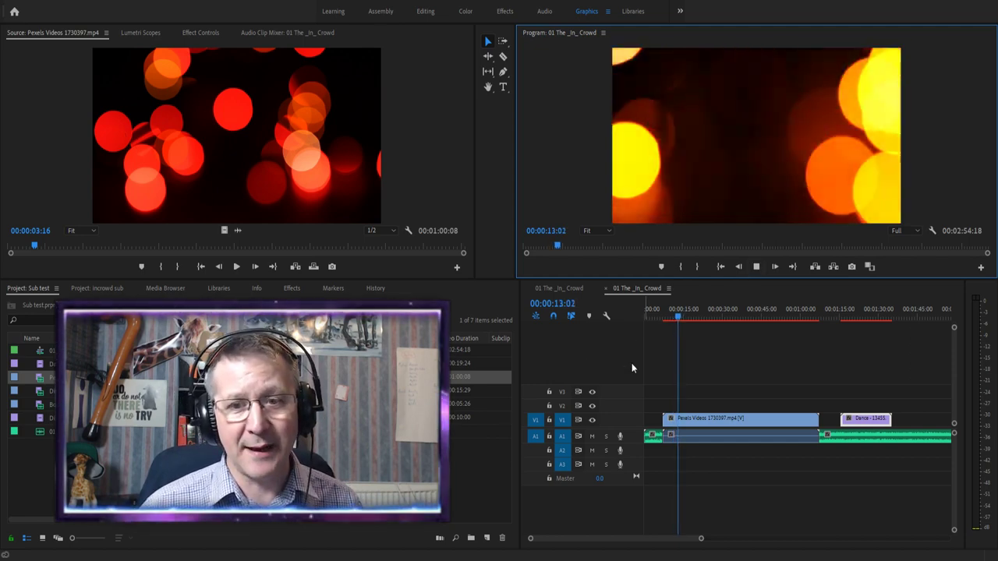
{"action": "left_click", "coordinate": [742, 374]}
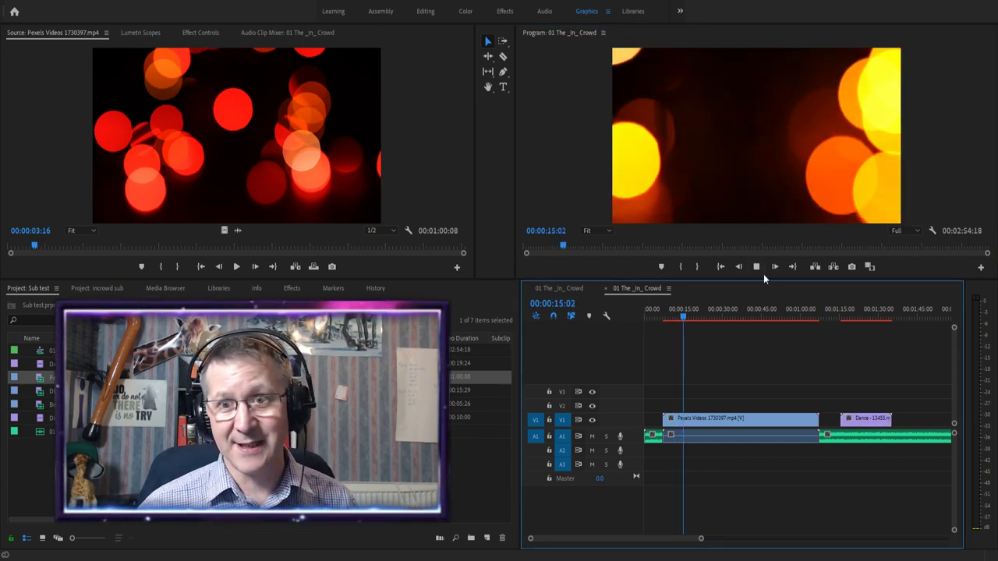
{"action": "left_click", "coordinate": [756, 267]}
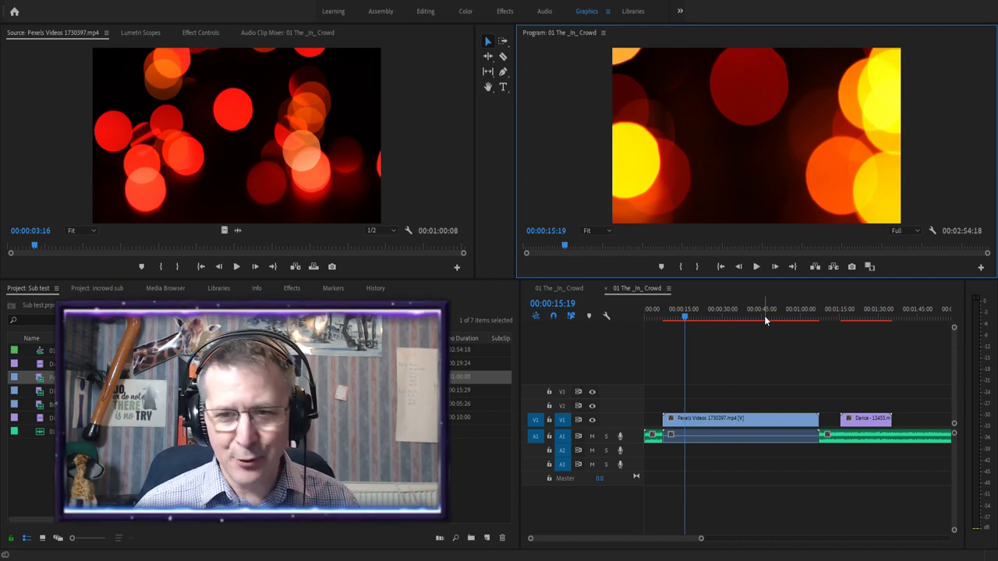
{"action": "key", "text": "Delete"}
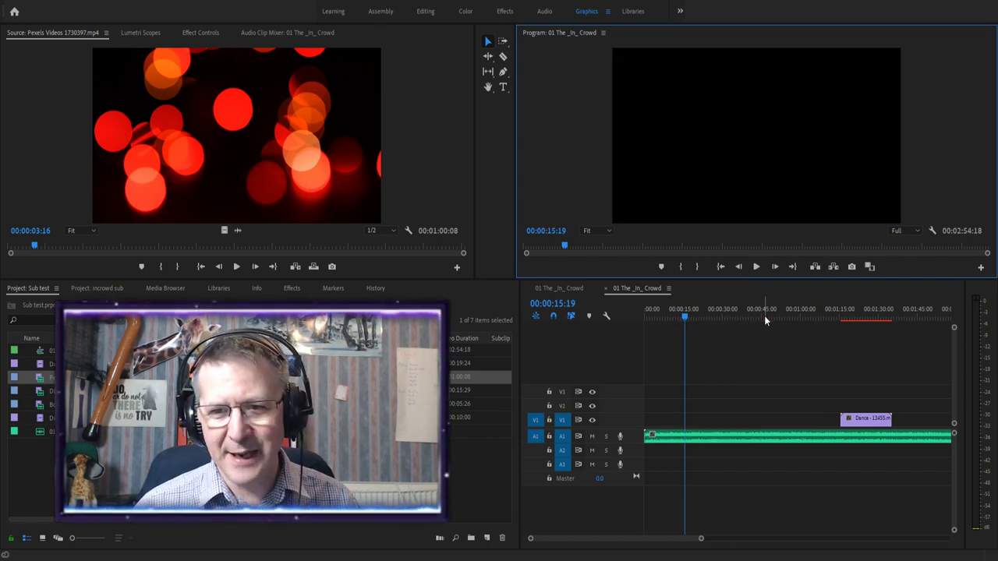
Lock track A1 and delete the purple Dance clip from the sequence
{"action": "left_click", "coordinate": [550, 437]}
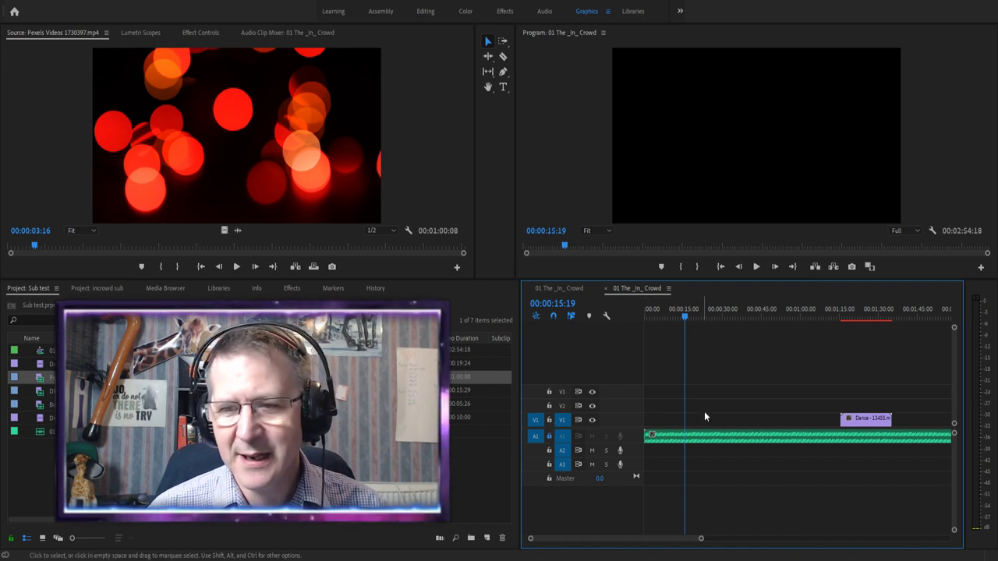
{"action": "left_click", "coordinate": [859, 421]}
{"action": "key", "text": "Delete"}
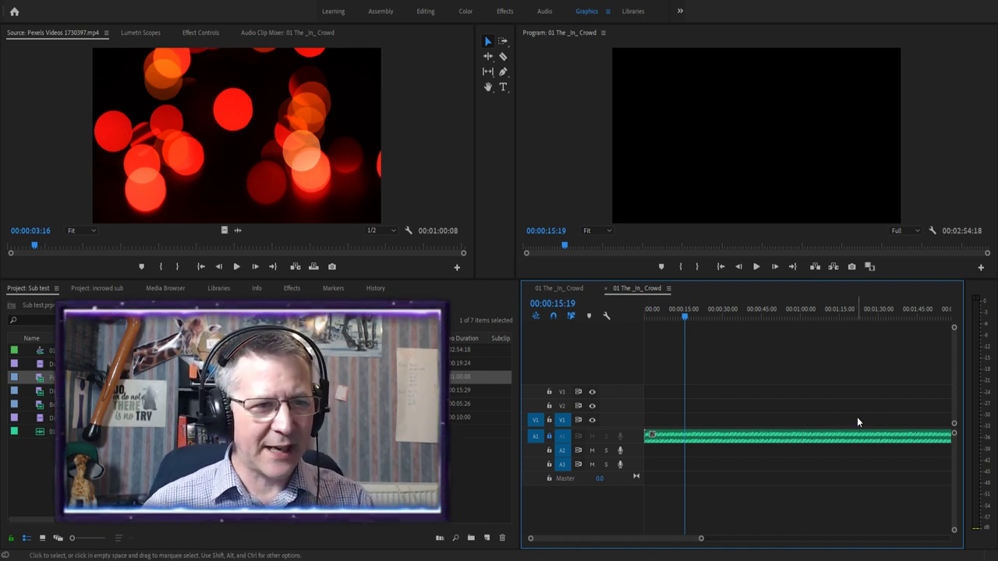
Load the Disco Ball clip in the Source monitor and preview it alongside the sequence
{"action": "left_click", "coordinate": [479, 390]}
{"action": "left_click_drag", "start_coordinate": [480, 417], "coordinate": [209, 212]}
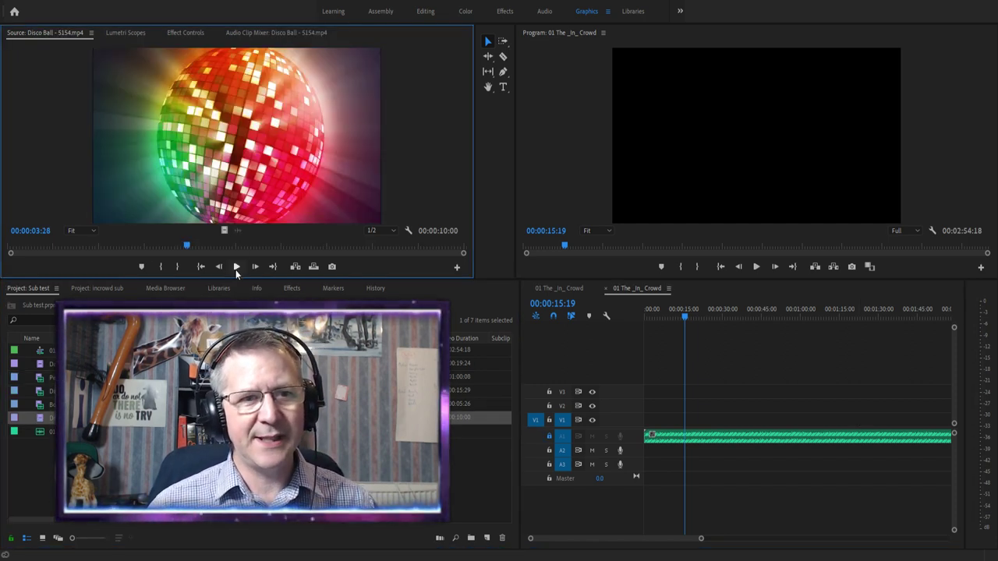
{"action": "left_click", "coordinate": [236, 268]}
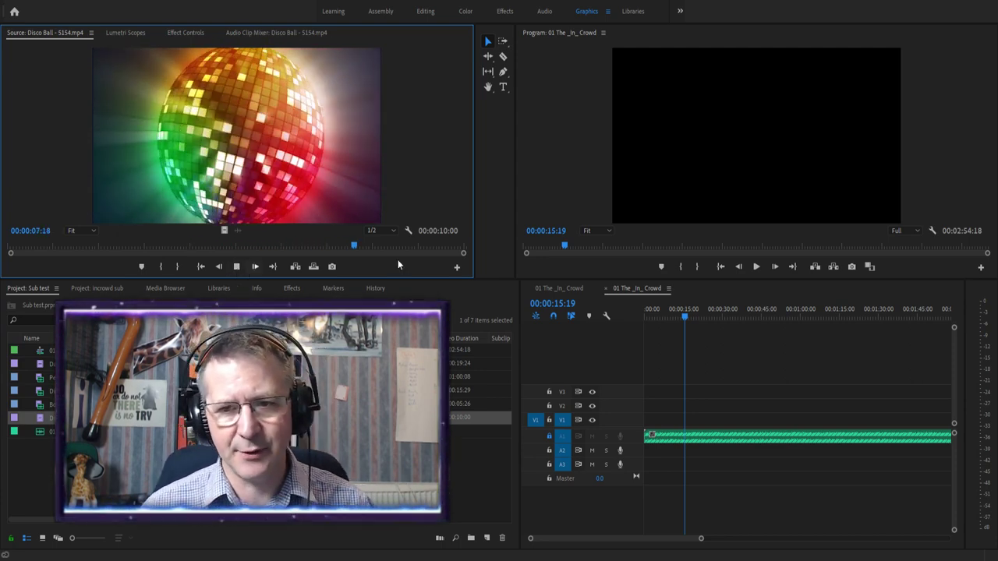
{"action": "left_click_drag", "start_coordinate": [701, 540], "coordinate": [570, 539]}
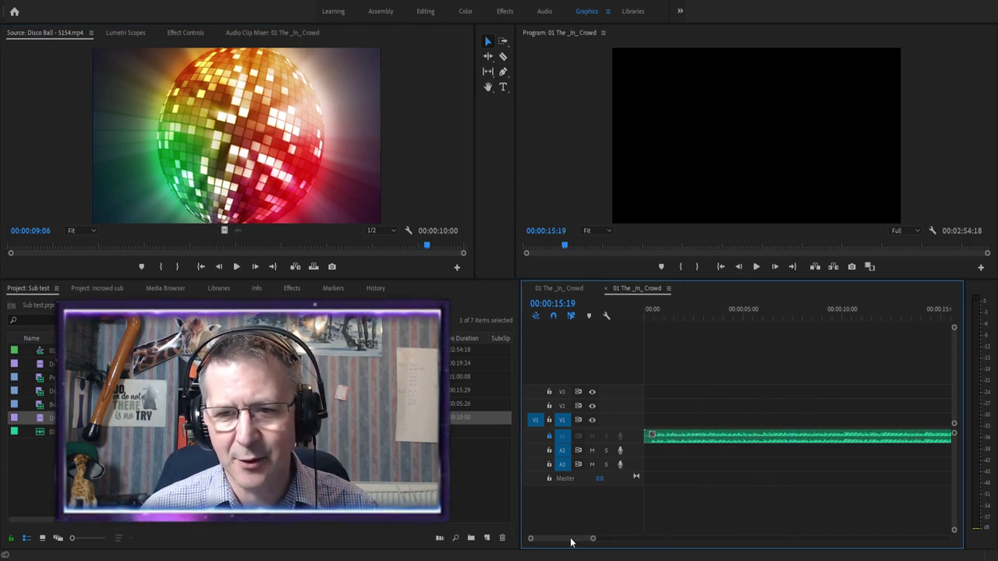
{"action": "left_click", "coordinate": [719, 268]}
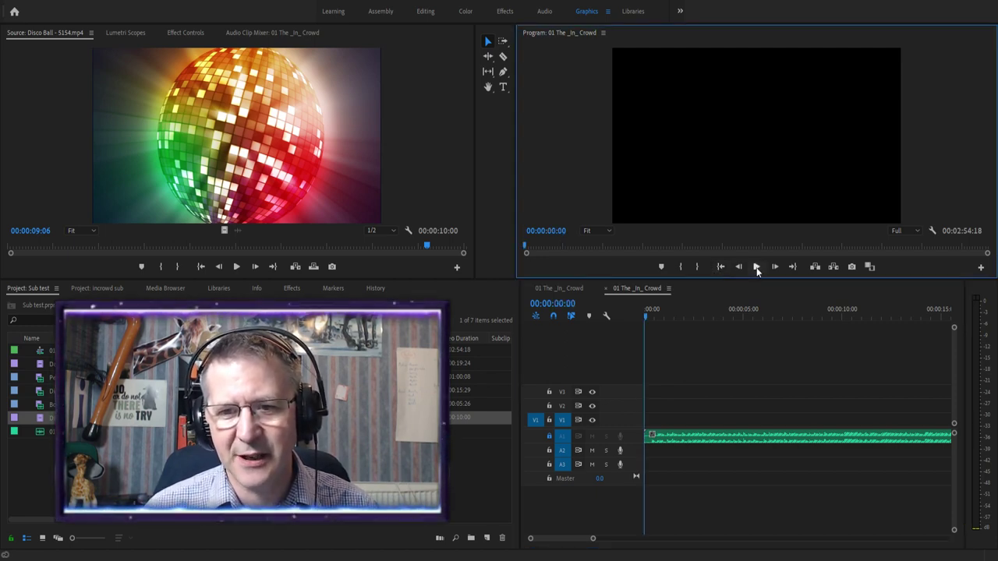
{"action": "left_click", "coordinate": [756, 267]}
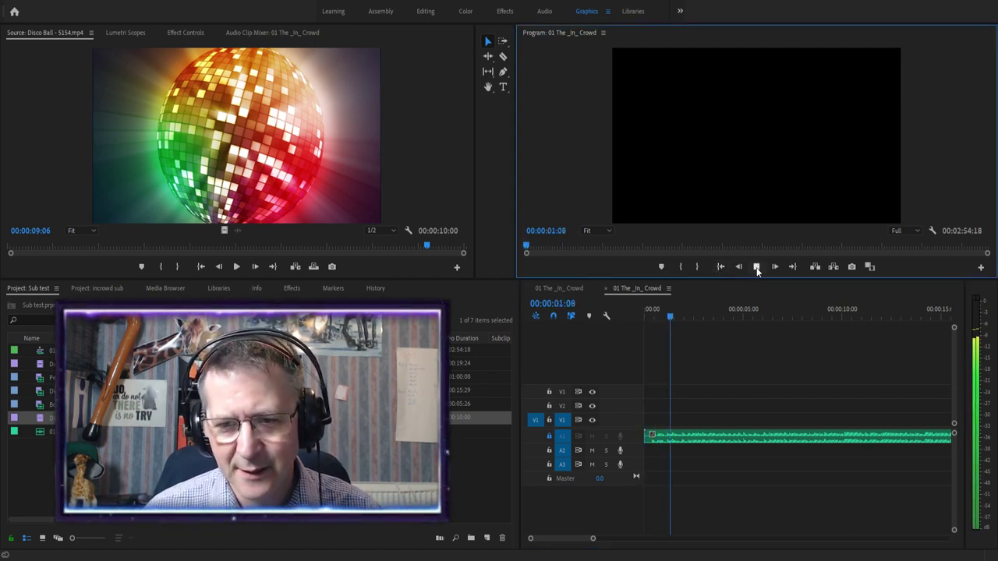
{"action": "left_click", "coordinate": [756, 267]}
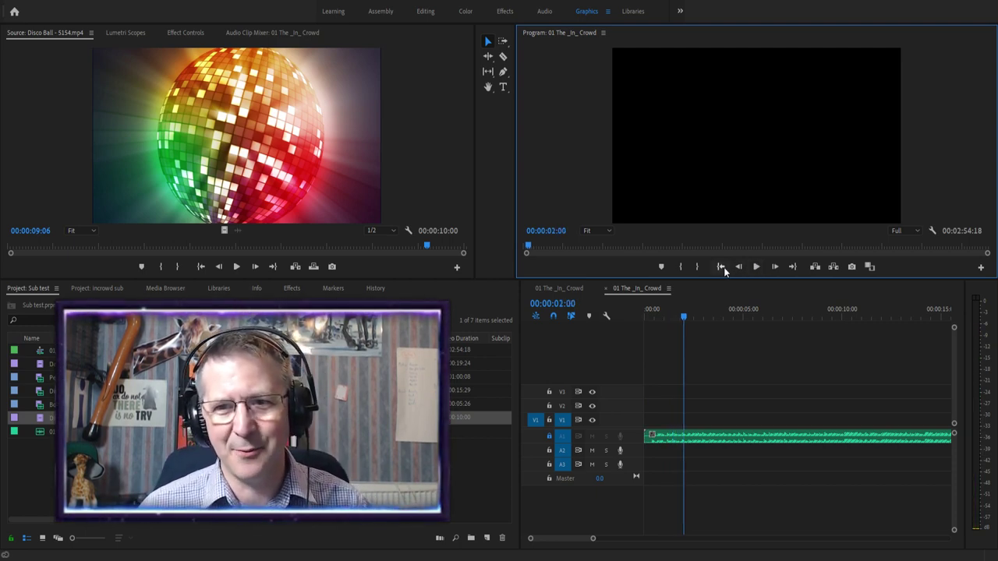
{"action": "left_click", "coordinate": [721, 268]}
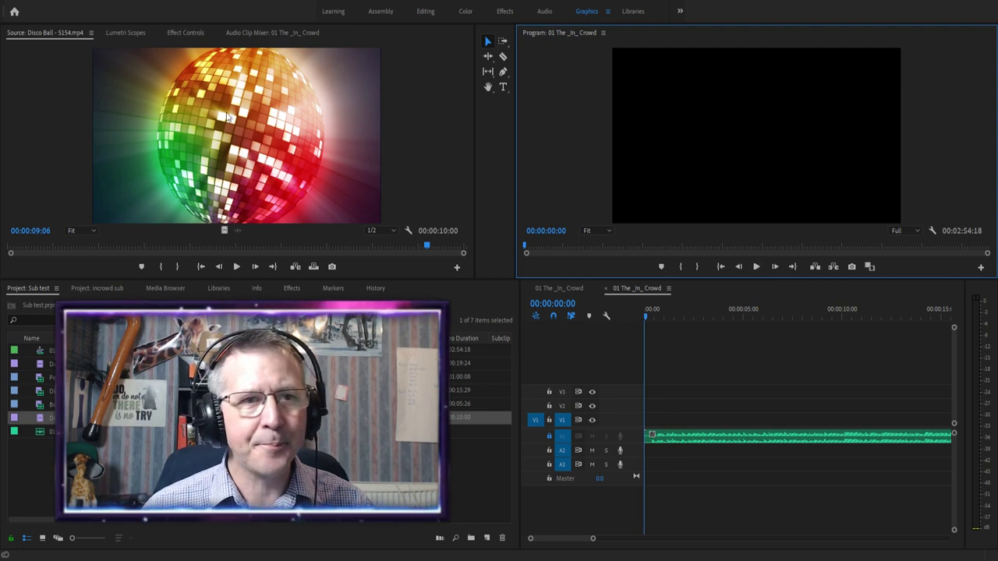
Add the Disco Ball clip to V1 and reposition it while checking playback
{"action": "left_click_drag", "start_coordinate": [224, 124], "coordinate": [657, 422]}
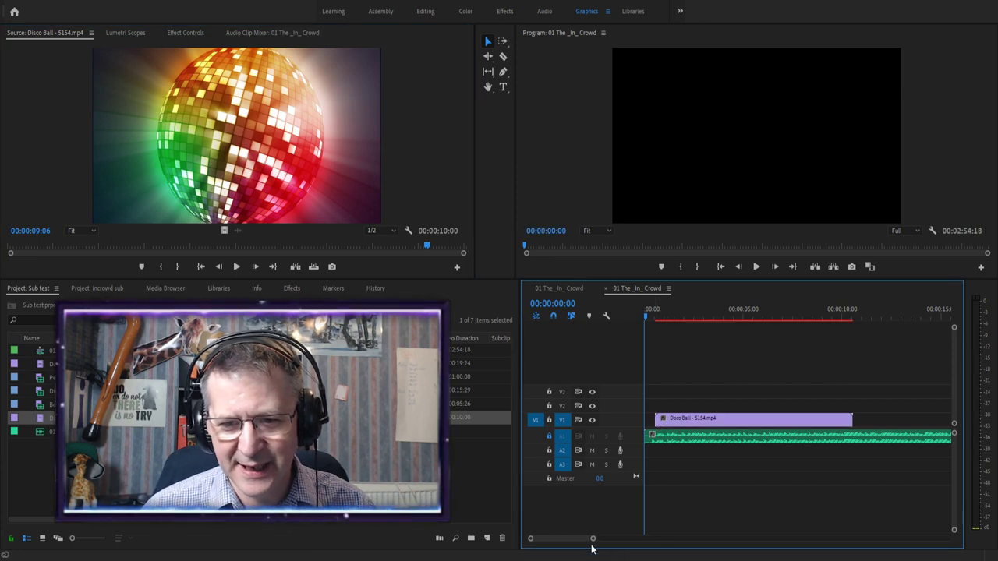
{"action": "left_click_drag", "start_coordinate": [592, 539], "coordinate": [552, 540]}
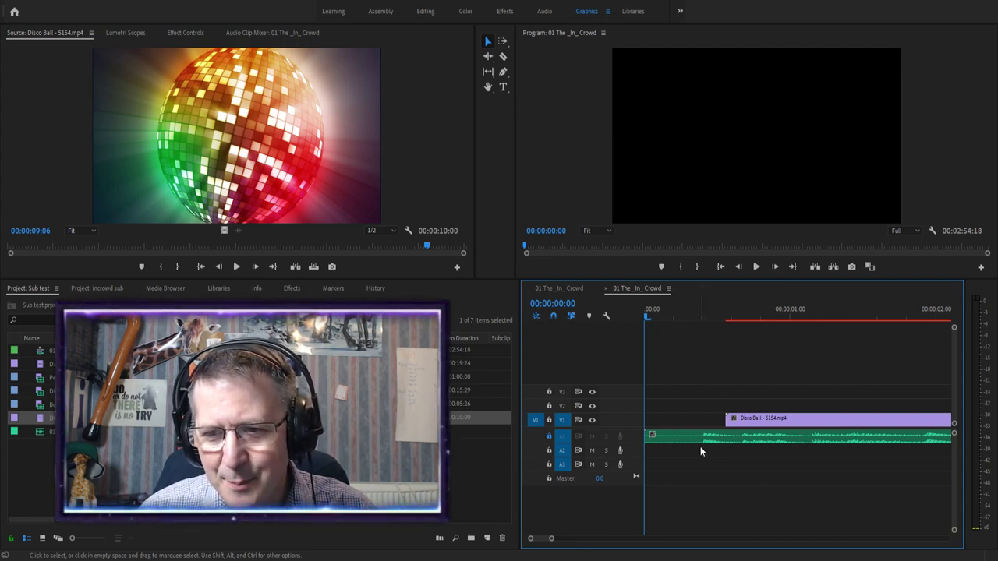
{"action": "left_click", "coordinate": [753, 271]}
{"action": "left_click_drag", "start_coordinate": [753, 270], "coordinate": [897, 424]}
{"action": "left_click_drag", "start_coordinate": [888, 318], "coordinate": [629, 306]}
{"action": "left_click", "coordinate": [758, 267]}
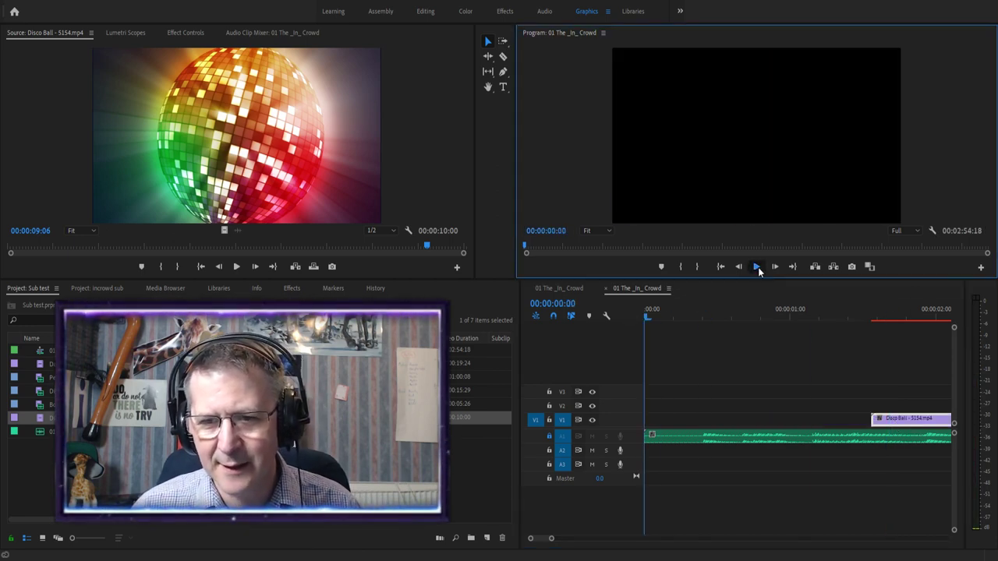
{"action": "key", "text": "space"}
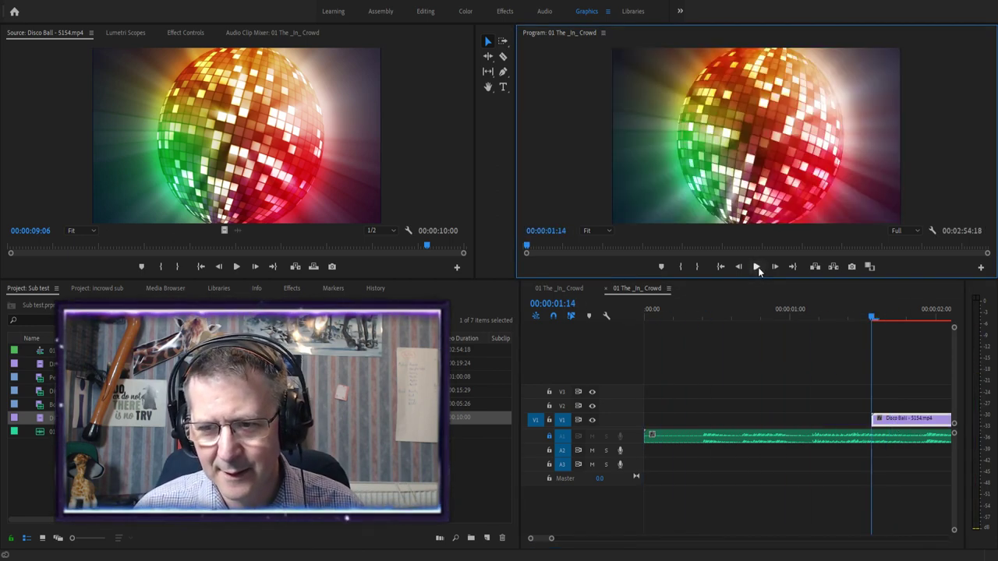
Nudge Disco Ball closer to the start and play the sequence to 00:00:09:16
{"action": "left_click_drag", "start_coordinate": [894, 423], "coordinate": [888, 425]}
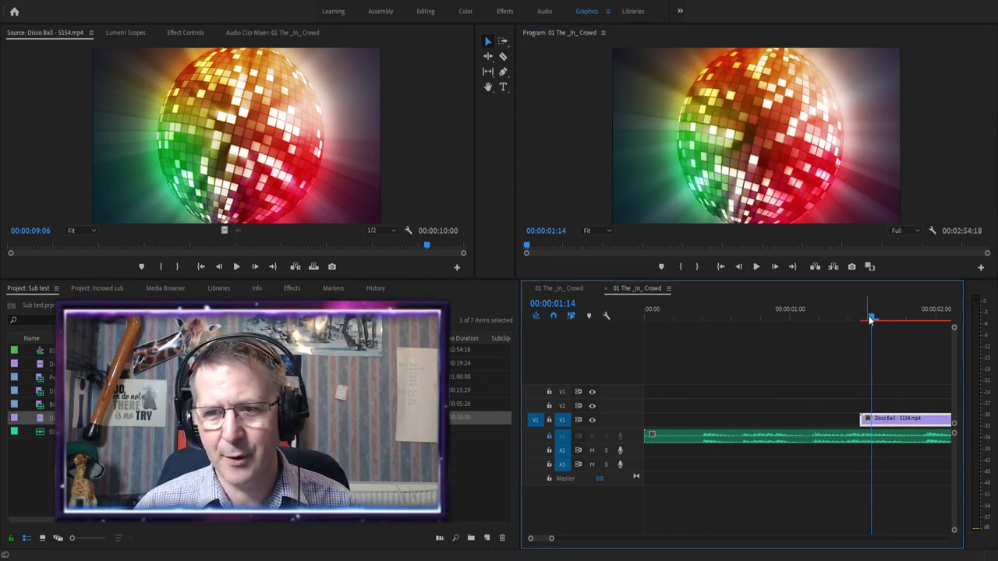
{"action": "left_click_drag", "start_coordinate": [871, 320], "coordinate": [600, 315]}
{"action": "key", "text": "space"}
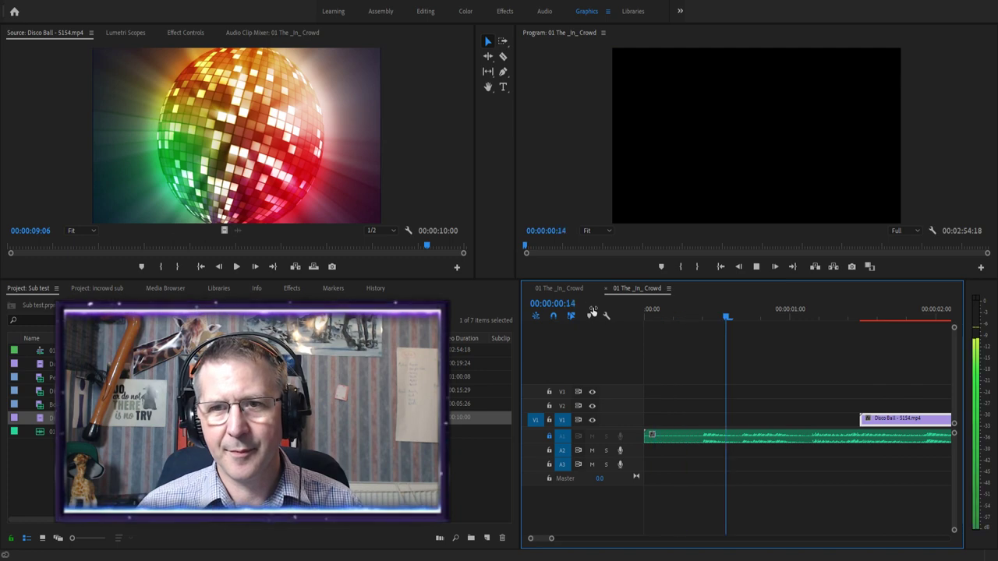
{"action": "key", "text": "space"}
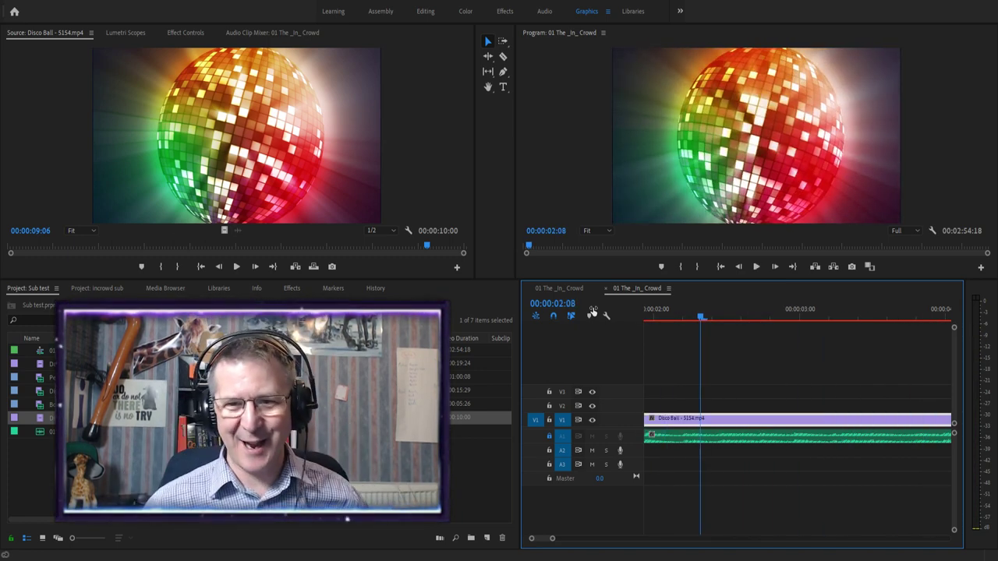
{"action": "left_click_drag", "start_coordinate": [552, 538], "coordinate": [641, 538]}
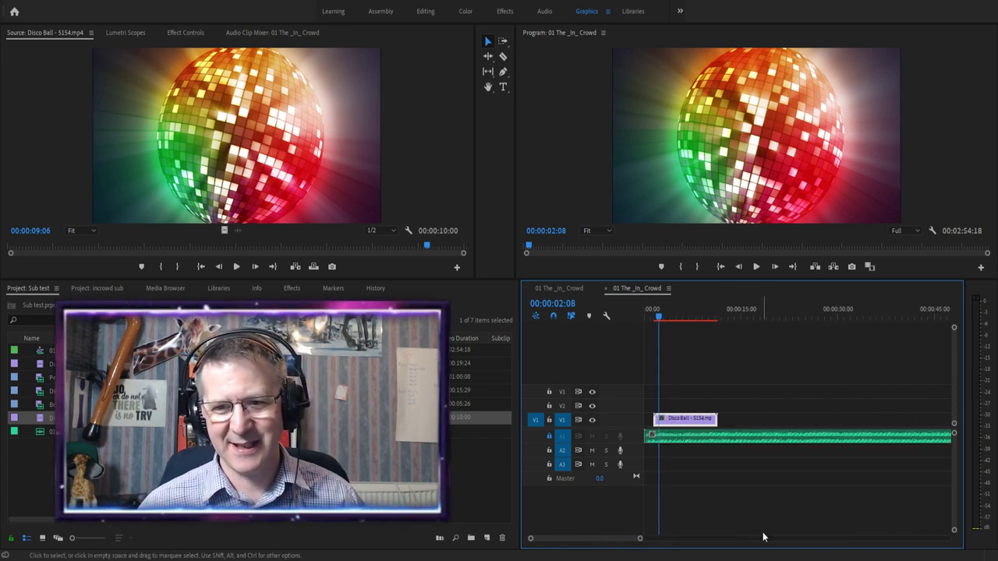
{"action": "left_click", "coordinate": [722, 268]}
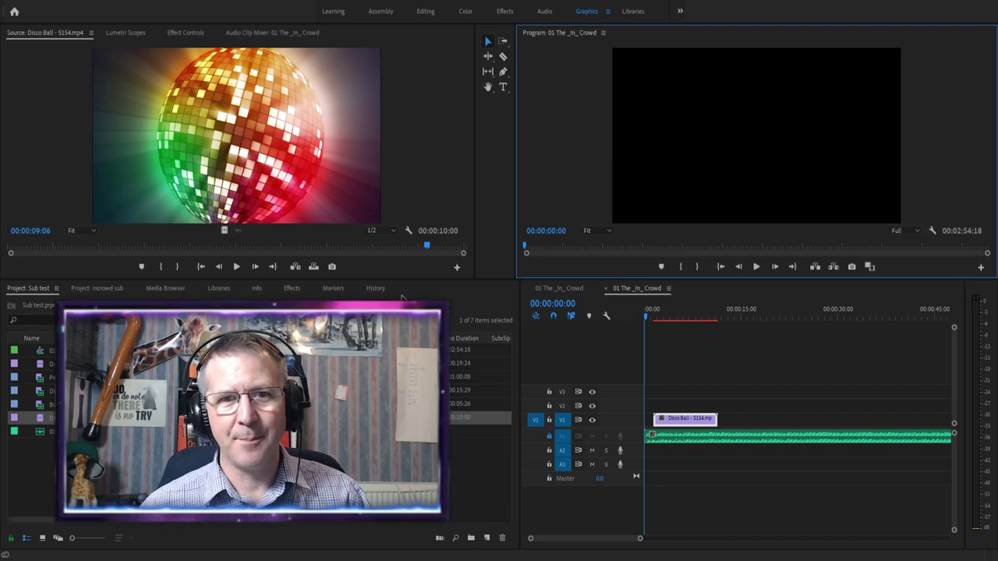
{"action": "left_click", "coordinate": [756, 267]}
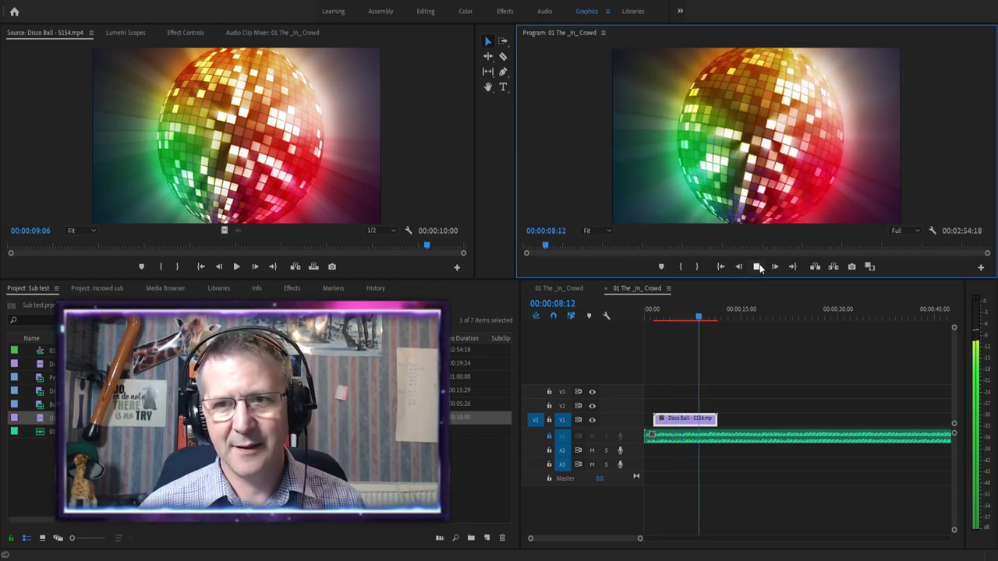
{"action": "left_click", "coordinate": [760, 267]}
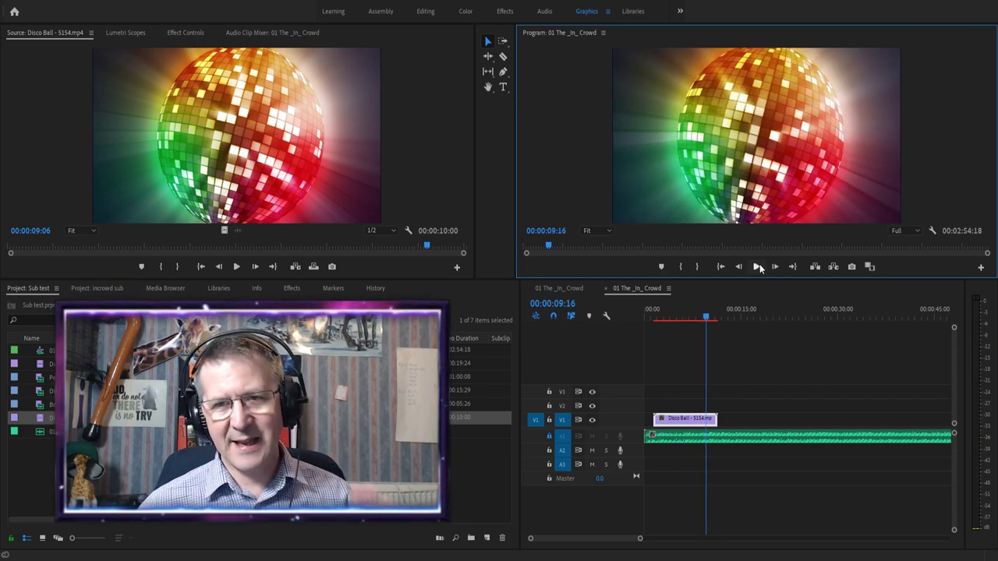
Trim Disco Ball to end at 00:00:09:16 and place Pexels Videos 1730397.mp4 right after it
{"action": "left_click", "coordinate": [714, 419]}
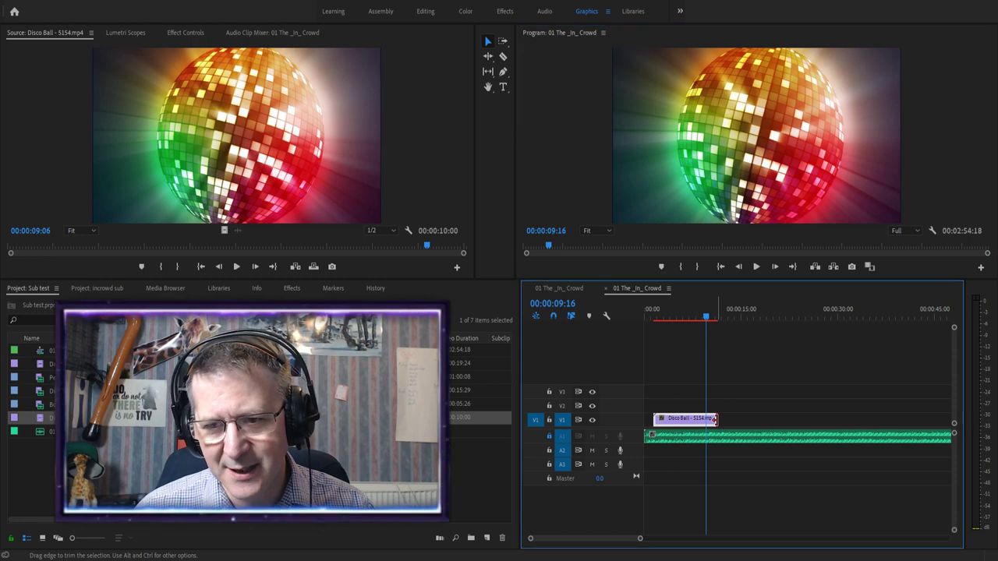
{"action": "left_click_drag", "start_coordinate": [713, 419], "coordinate": [707, 419]}
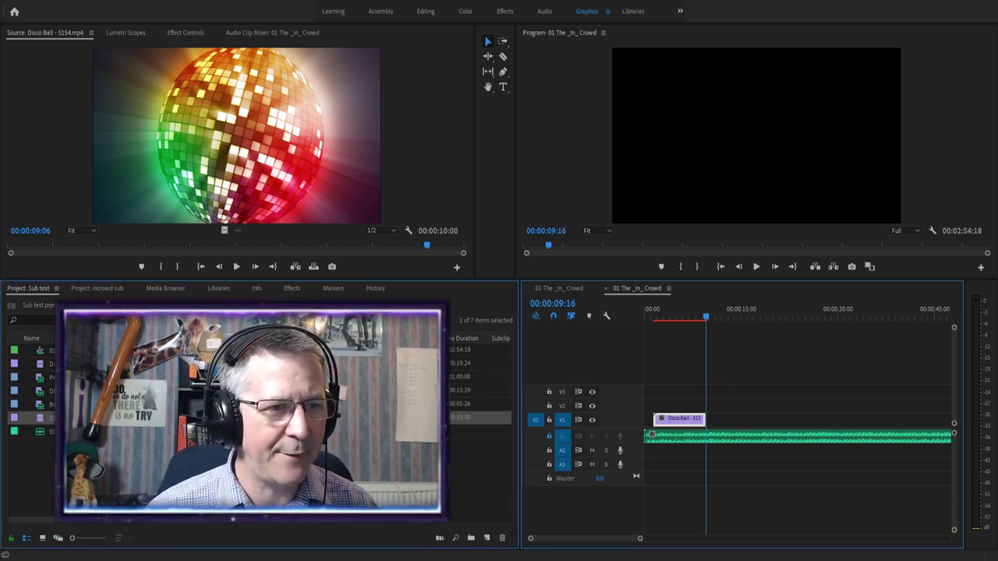
{"action": "left_click", "coordinate": [234, 377]}
{"action": "left_click_drag", "start_coordinate": [234, 377], "coordinate": [186, 143]}
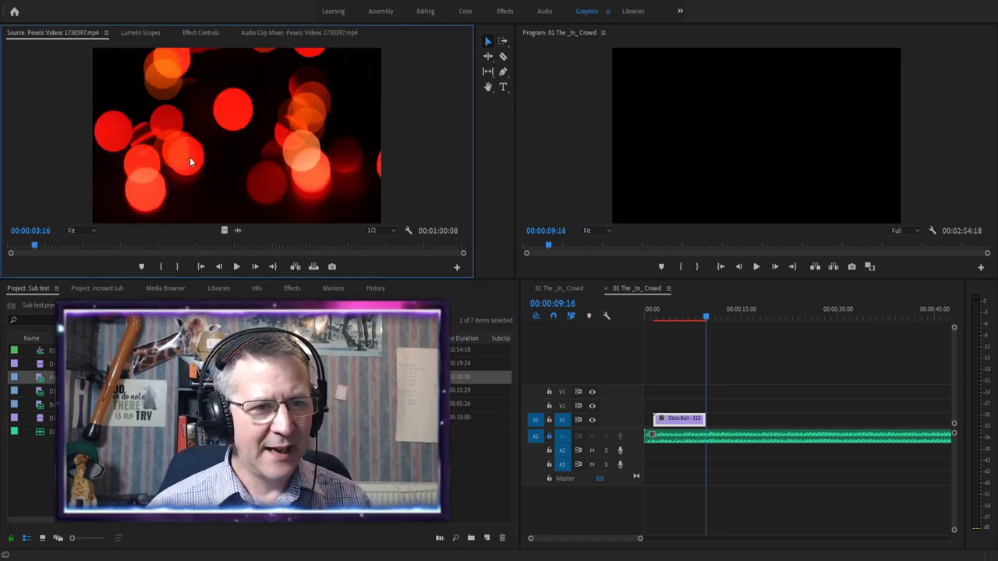
{"action": "left_click", "coordinate": [237, 267]}
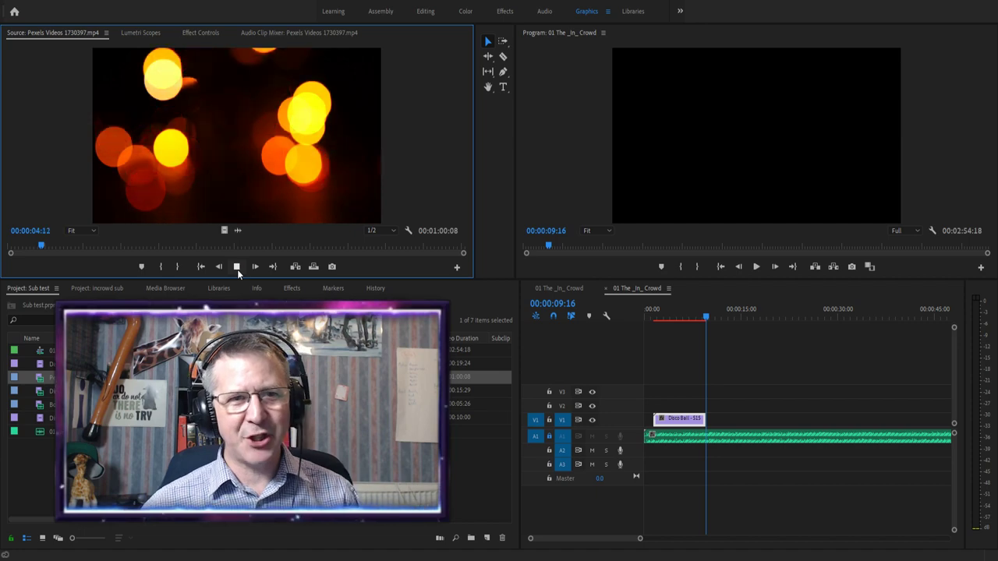
{"action": "left_click", "coordinate": [238, 267]}
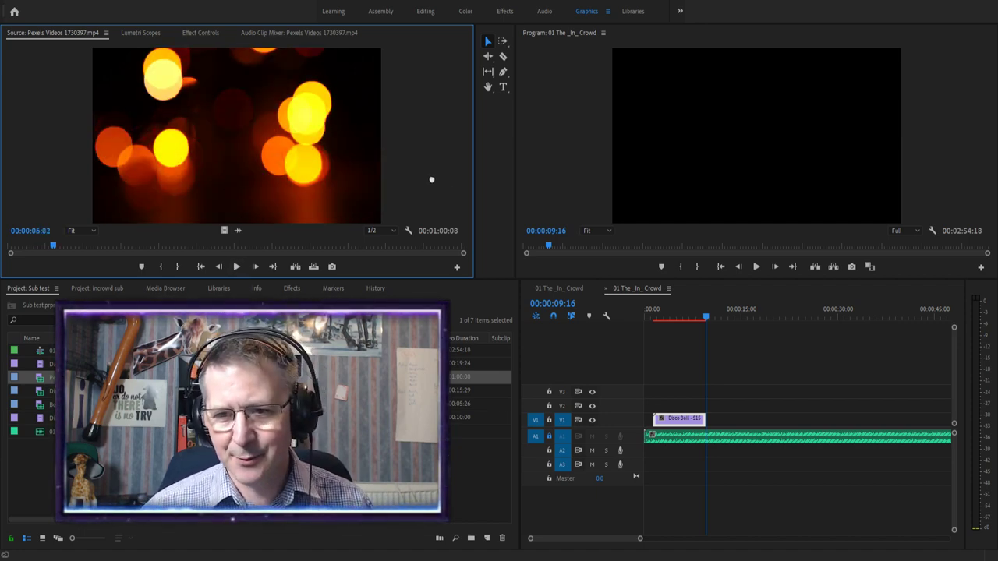
{"action": "left_click_drag", "start_coordinate": [666, 270], "coordinate": [716, 431]}
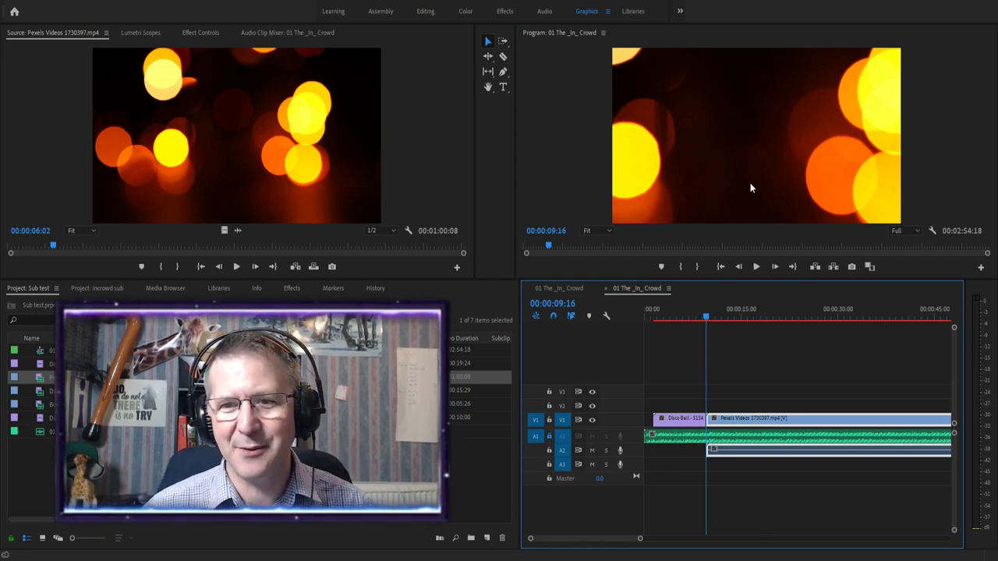
{"action": "left_click", "coordinate": [751, 134]}
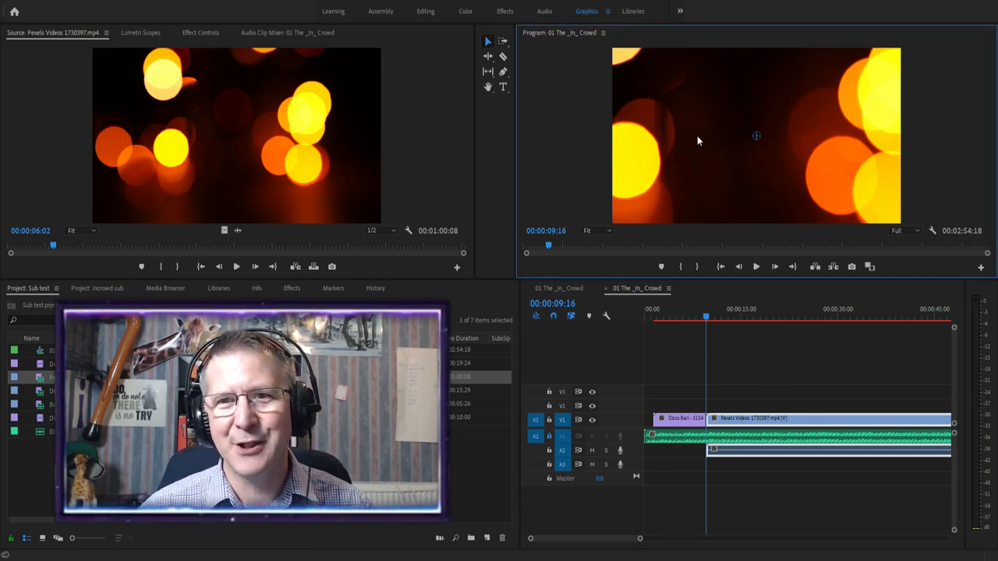
{"action": "left_click_drag", "start_coordinate": [705, 144], "coordinate": [676, 136]}
{"action": "left_click_drag", "start_coordinate": [621, 99], "coordinate": [637, 61]}
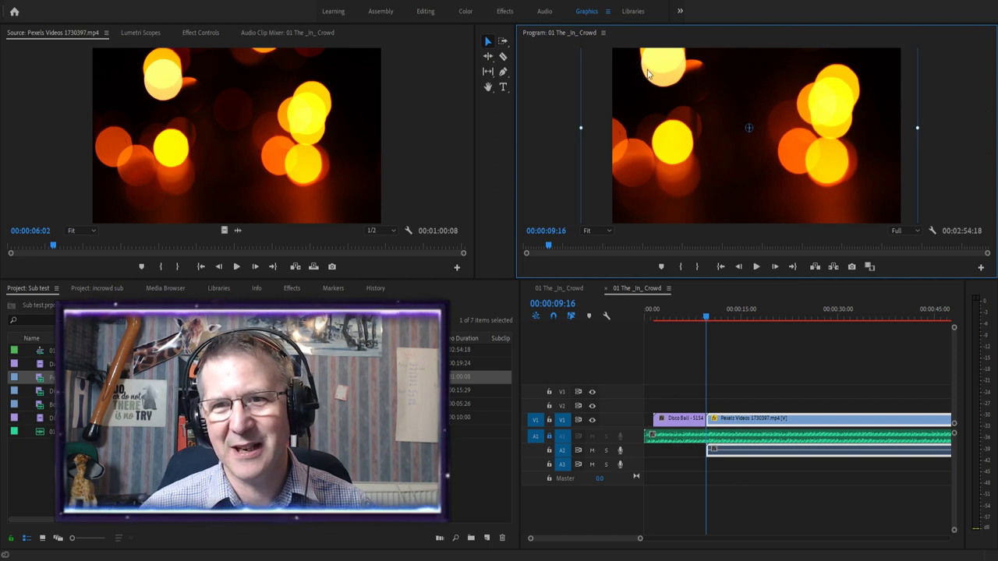
{"action": "left_click_drag", "start_coordinate": [730, 155], "coordinate": [739, 156]}
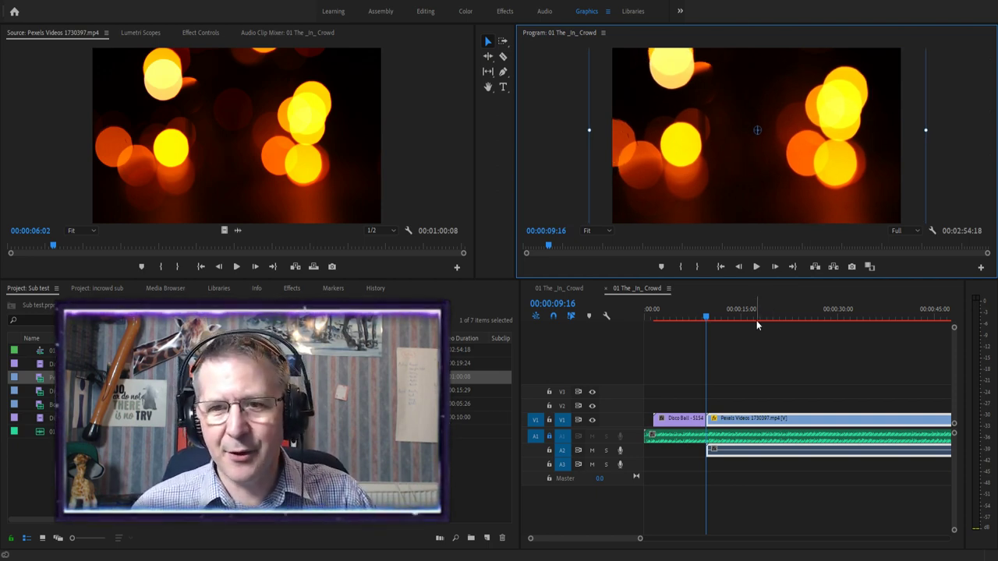
{"action": "left_click", "coordinate": [756, 267]}
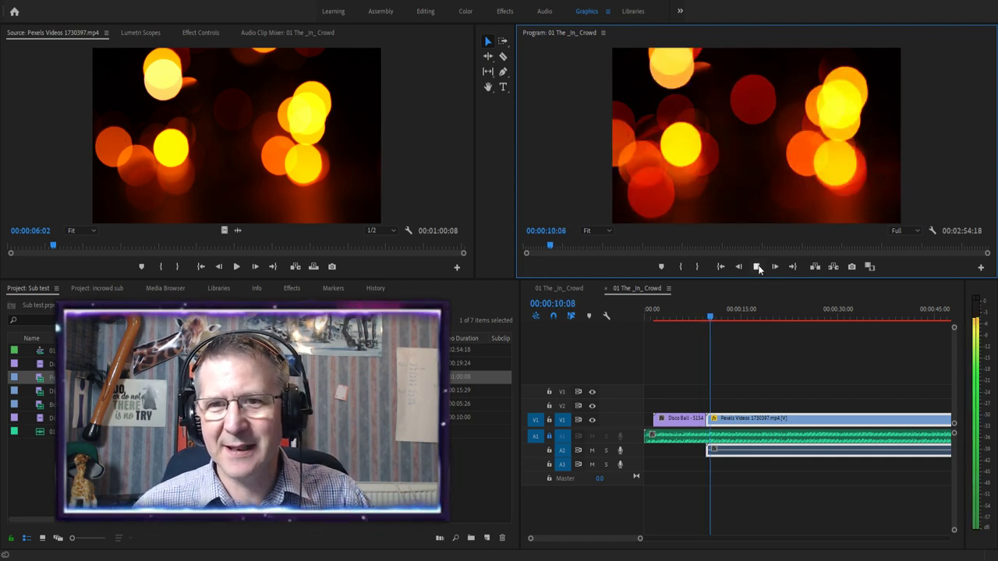
{"action": "left_click", "coordinate": [758, 268]}
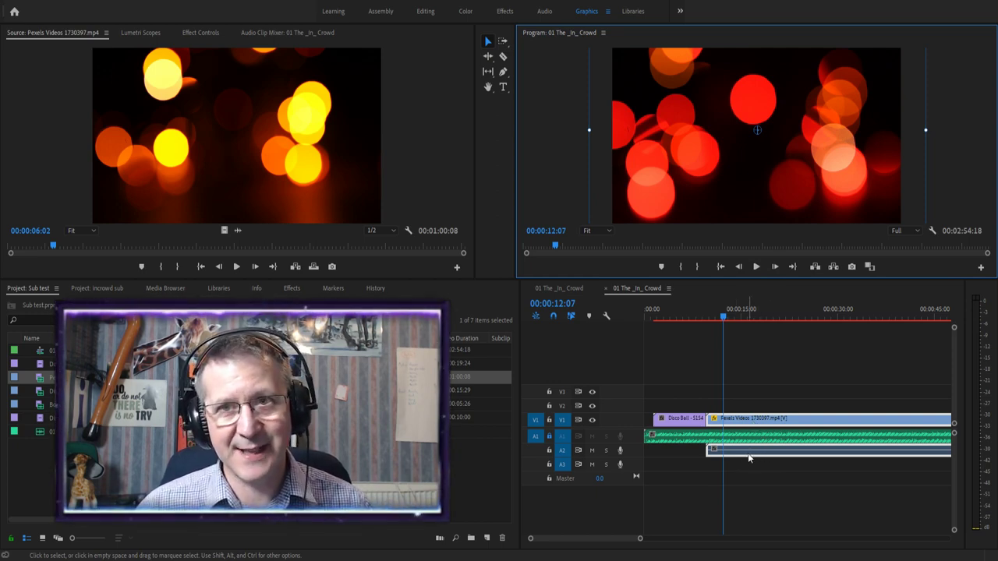
{"action": "left_click", "coordinate": [740, 426]}
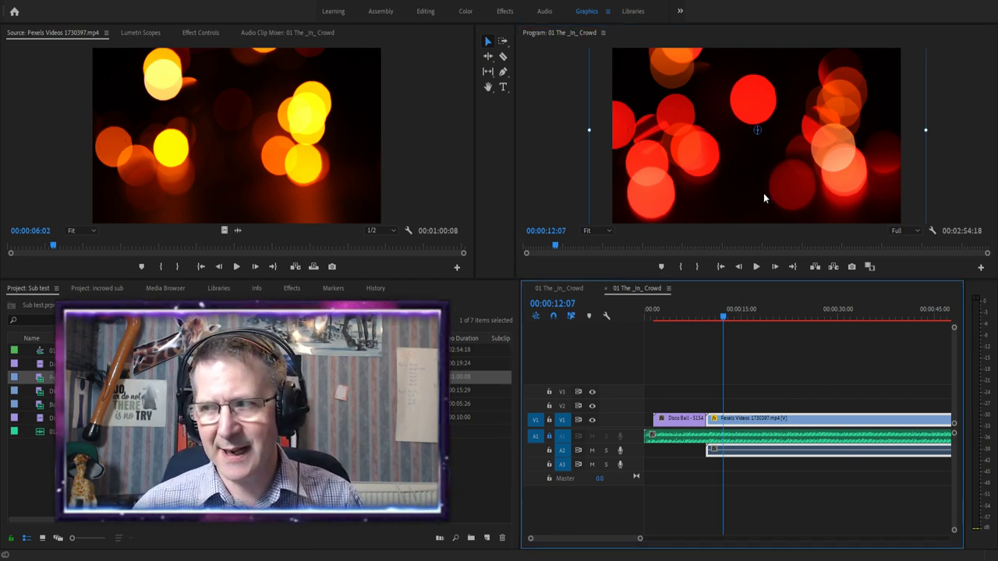
{"action": "left_click", "coordinate": [741, 455]}
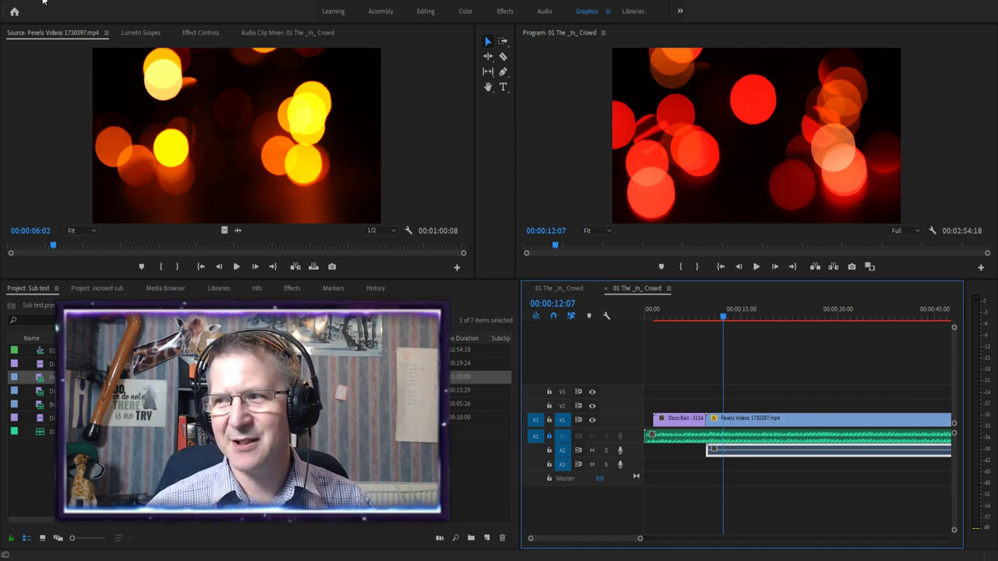
Delete the bokeh clip's audio from A2, then reselect the Pexels clip on V1
{"action": "left_click", "coordinate": [760, 420]}
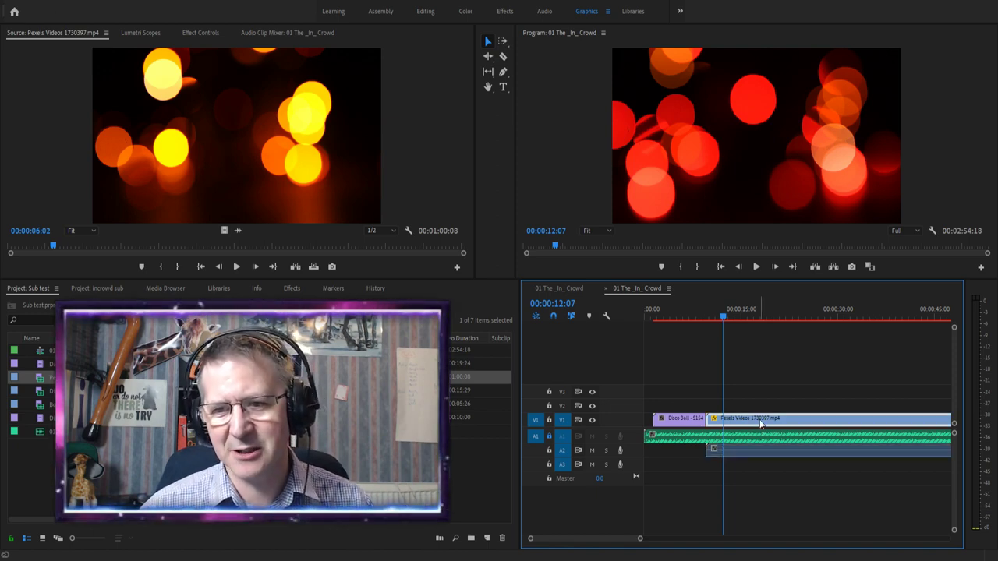
{"action": "left_click", "coordinate": [738, 503]}
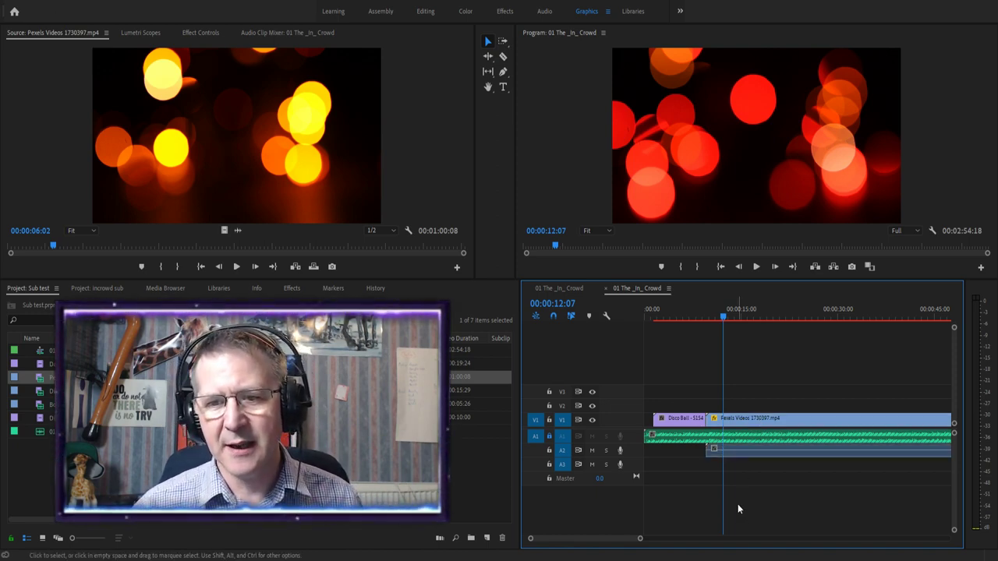
{"action": "left_click", "coordinate": [751, 454]}
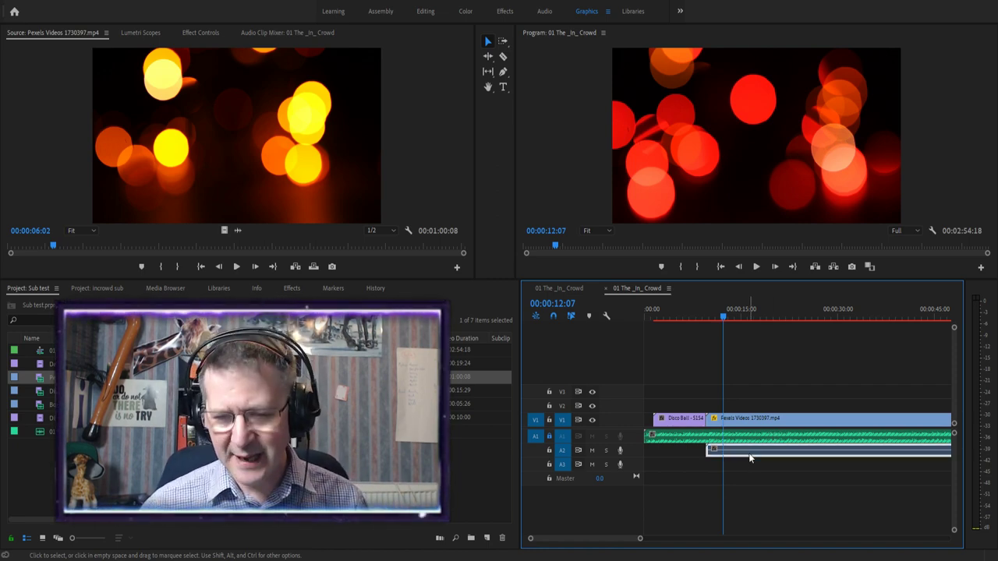
{"action": "key", "text": "Delete"}
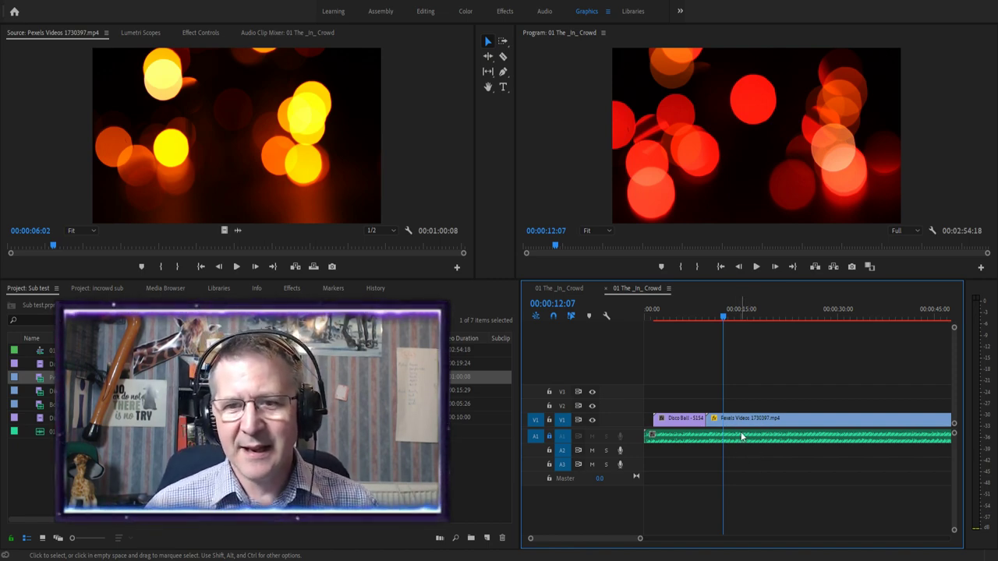
{"action": "left_click", "coordinate": [737, 421]}
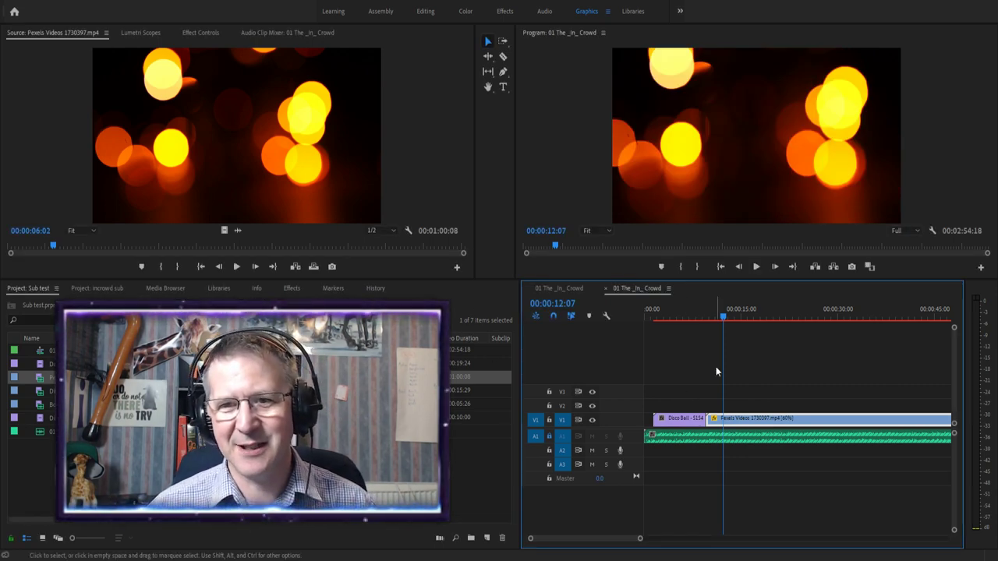
Apply a slower speed to the bokeh clip and replay it from about 9 seconds
{"action": "left_click", "coordinate": [756, 268]}
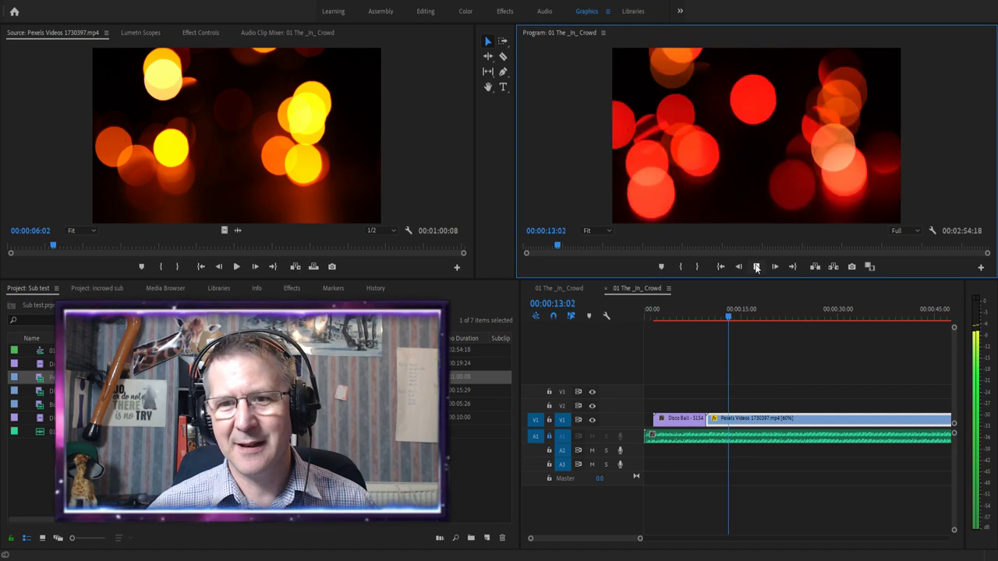
{"action": "left_click", "coordinate": [744, 419]}
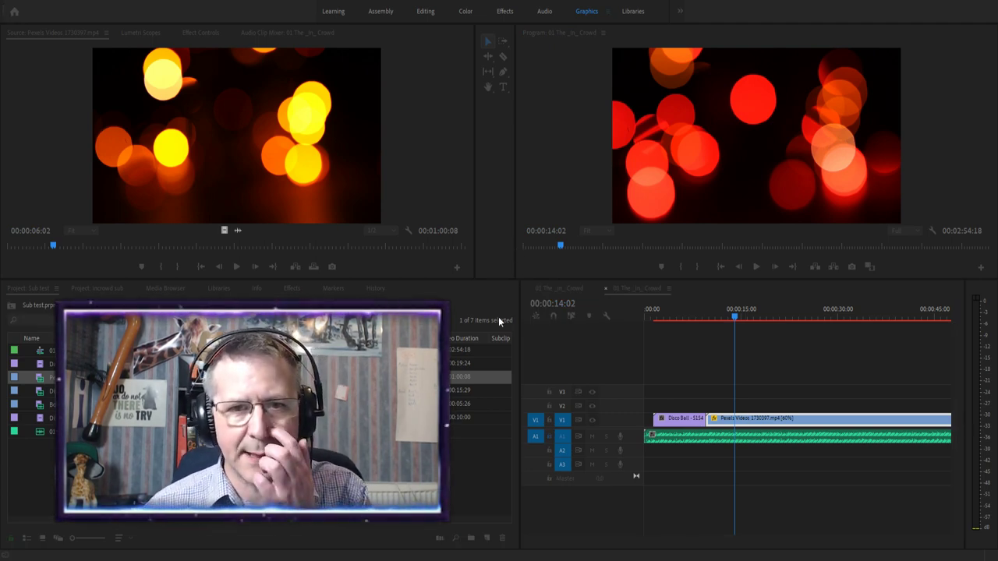
{"action": "key", "text": "Return"}
{"action": "left_click", "coordinate": [733, 318]}
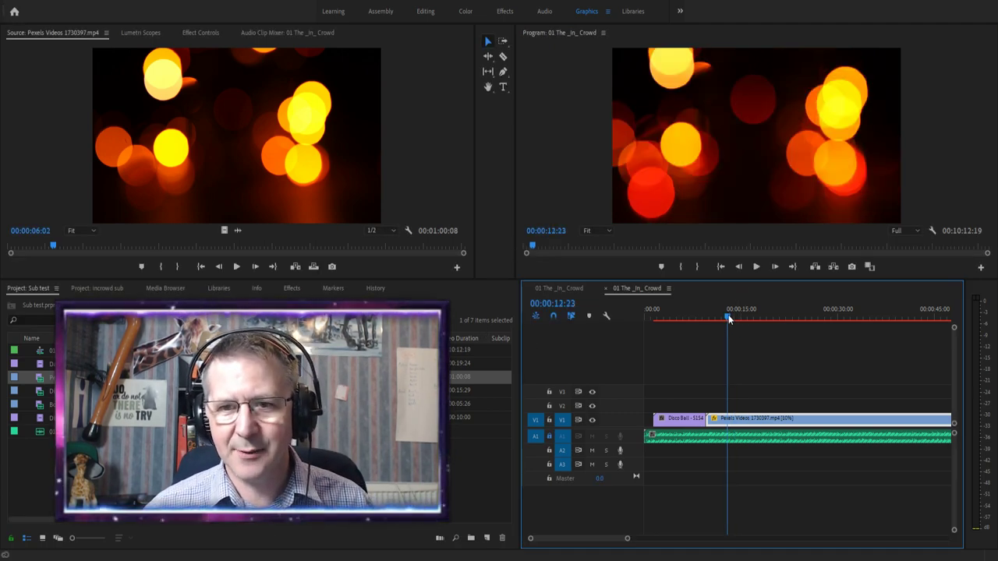
{"action": "left_click_drag", "start_coordinate": [733, 319], "coordinate": [704, 319]}
{"action": "key", "text": "space"}
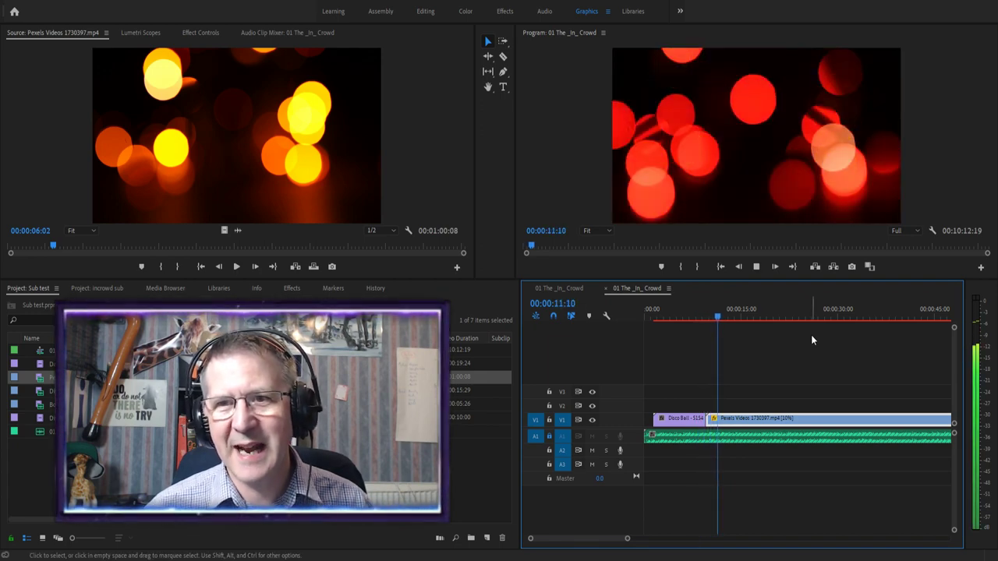
{"action": "key", "text": "space"}
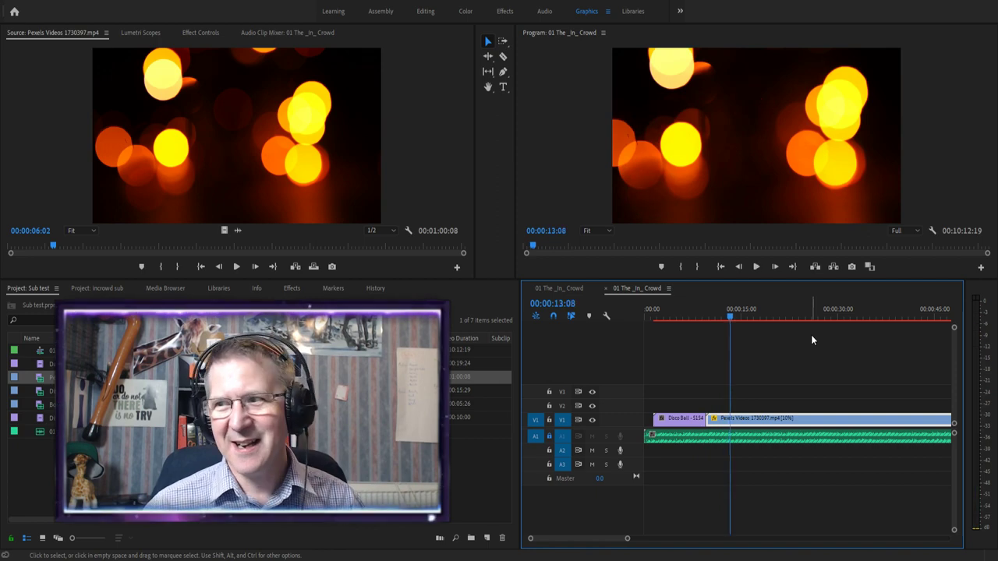
Review the slowed bokeh clip in the source and sequence views, then lock track V1
{"action": "left_click", "coordinate": [236, 266]}
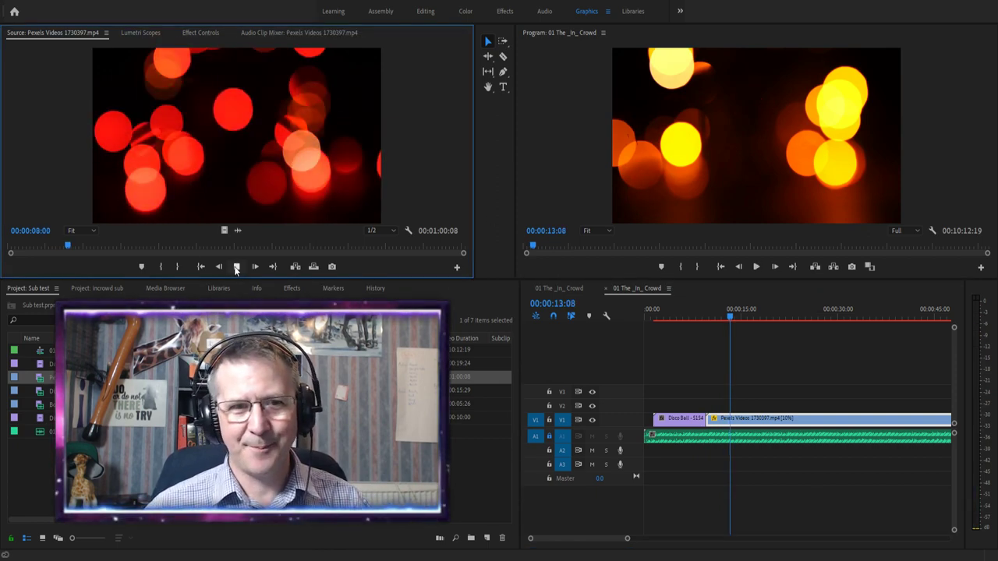
{"action": "left_click", "coordinate": [236, 267]}
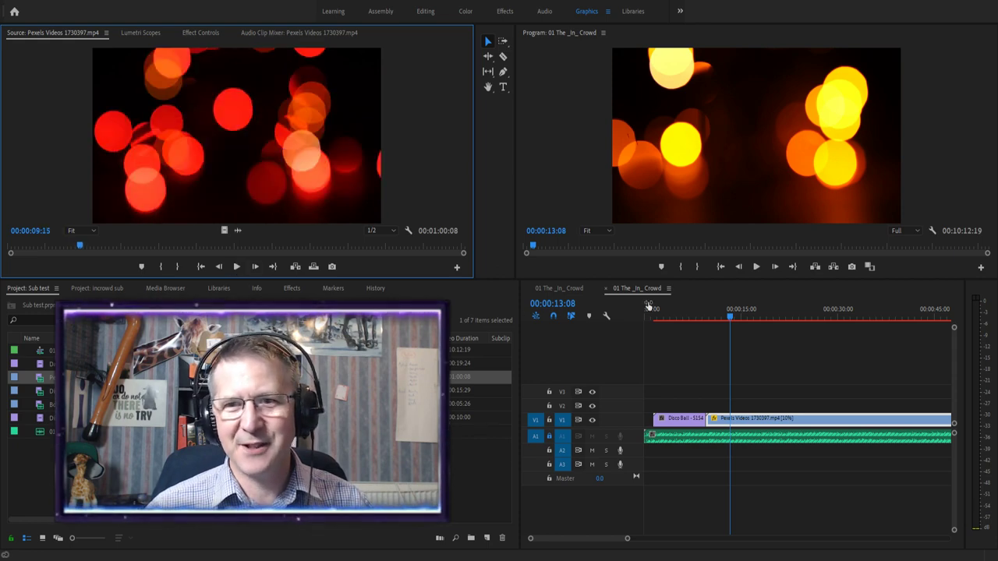
{"action": "left_click", "coordinate": [757, 268]}
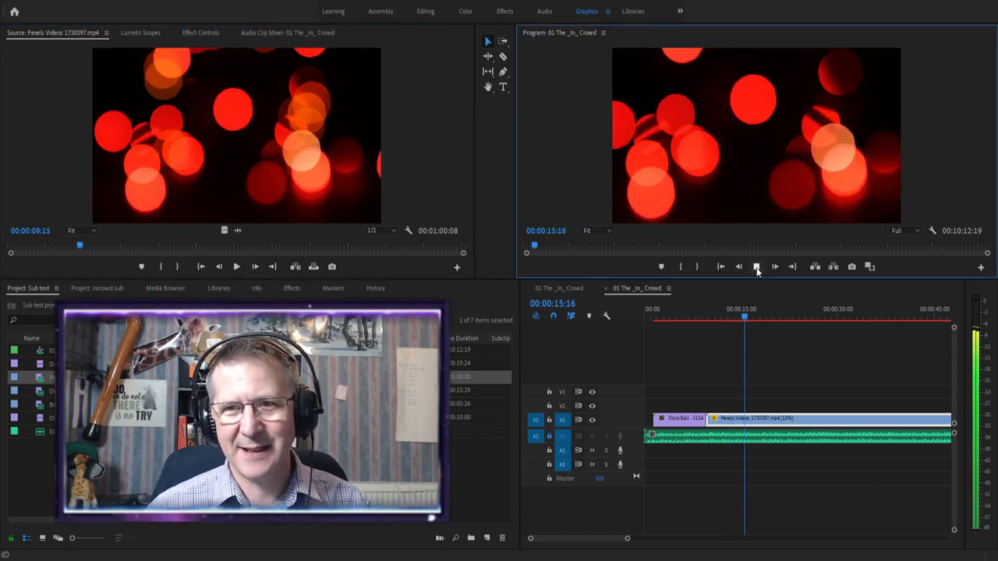
{"action": "left_click", "coordinate": [757, 267]}
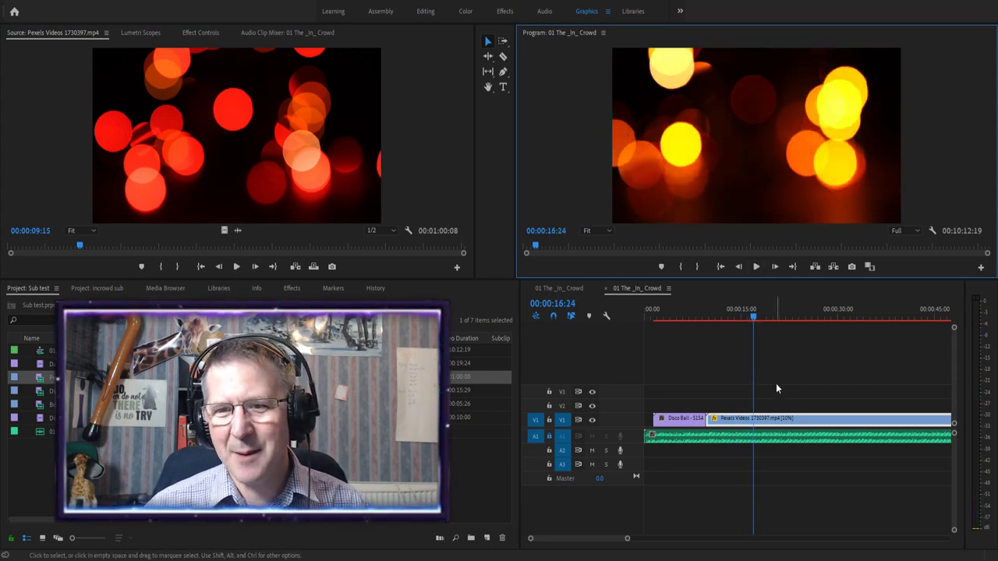
{"action": "left_click", "coordinate": [755, 424]}
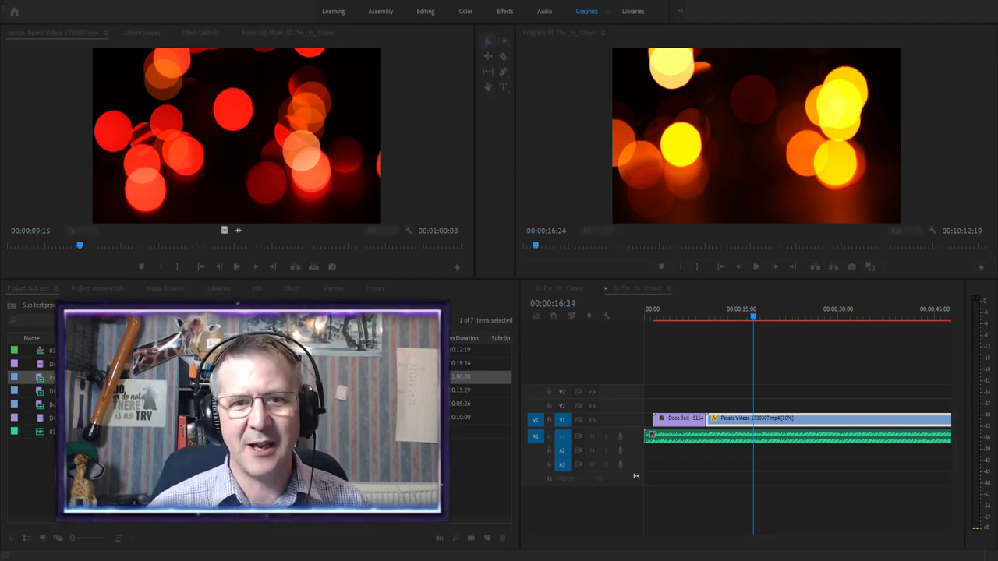
{"action": "left_click_drag", "start_coordinate": [750, 319], "coordinate": [704, 319]}
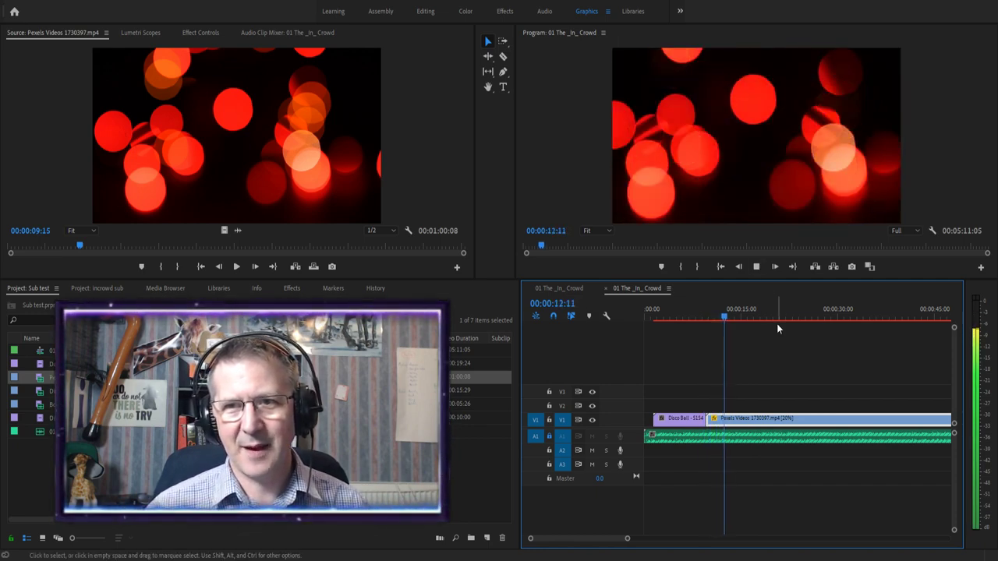
{"action": "key", "text": "space"}
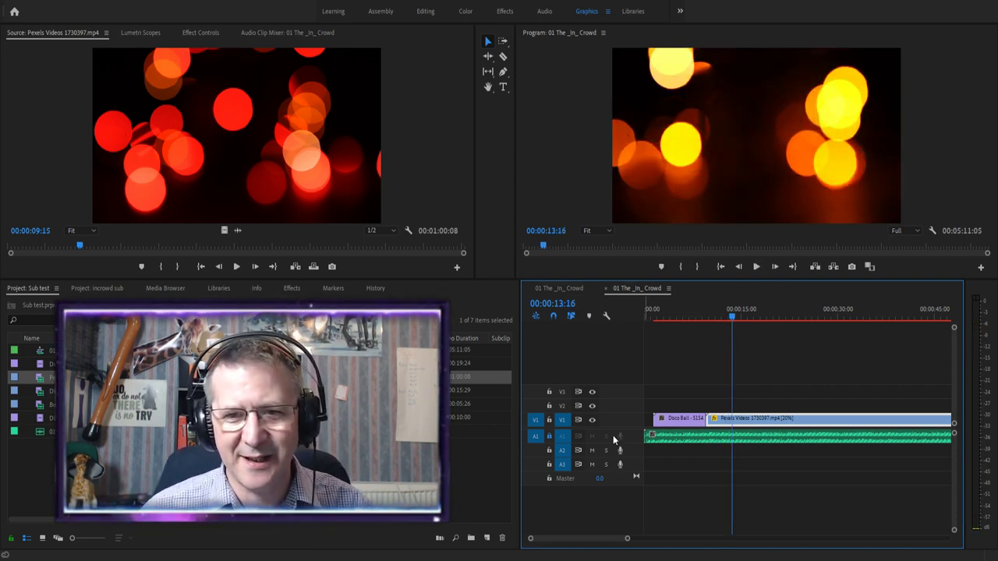
{"action": "left_click", "coordinate": [550, 420]}
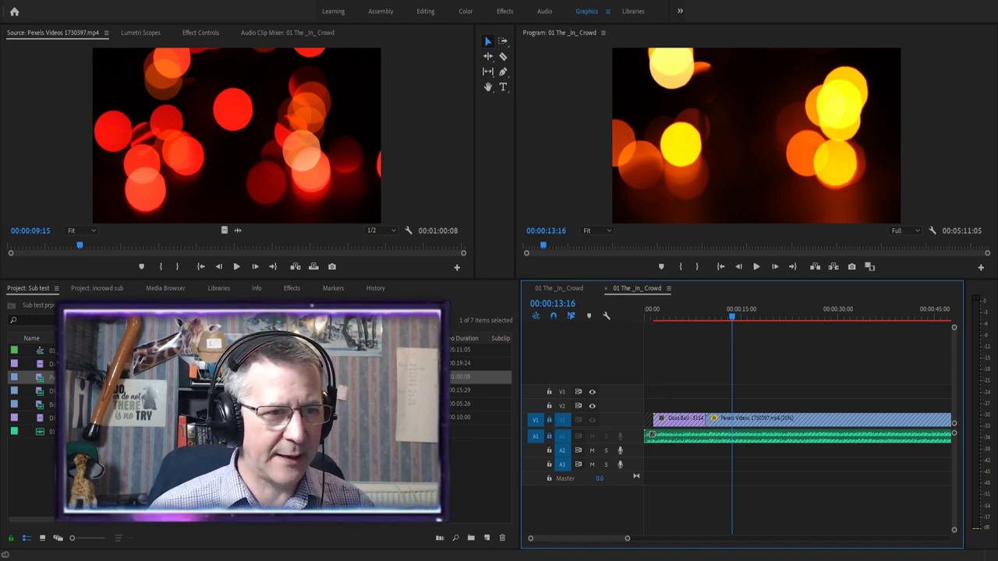
Load Dance - 13455.mp4, place it on V2 over the bokeh background, and play the sequence
{"action": "left_click", "coordinate": [480, 364]}
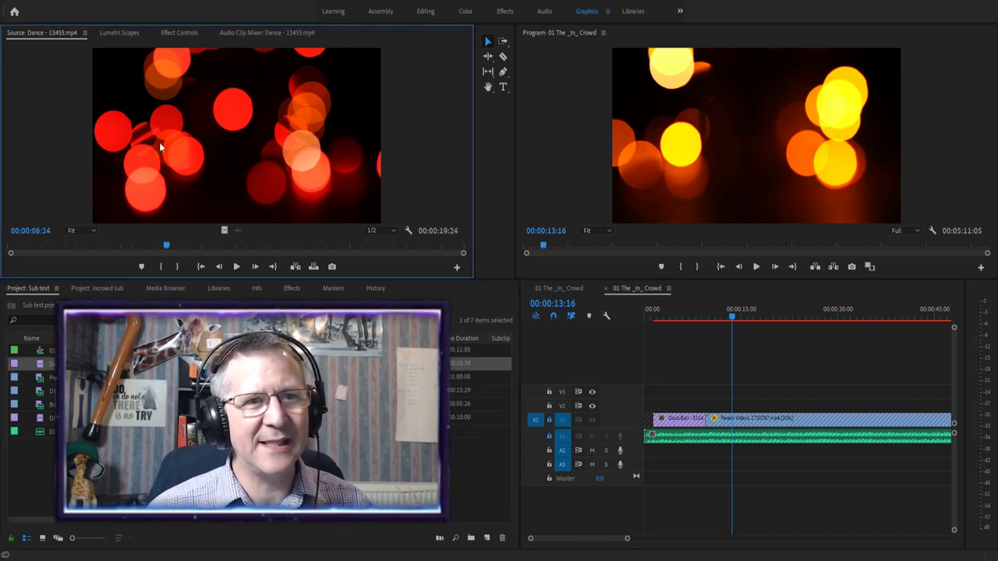
{"action": "left_click_drag", "start_coordinate": [160, 142], "coordinate": [160, 143]}
{"action": "left_click", "coordinate": [236, 267]}
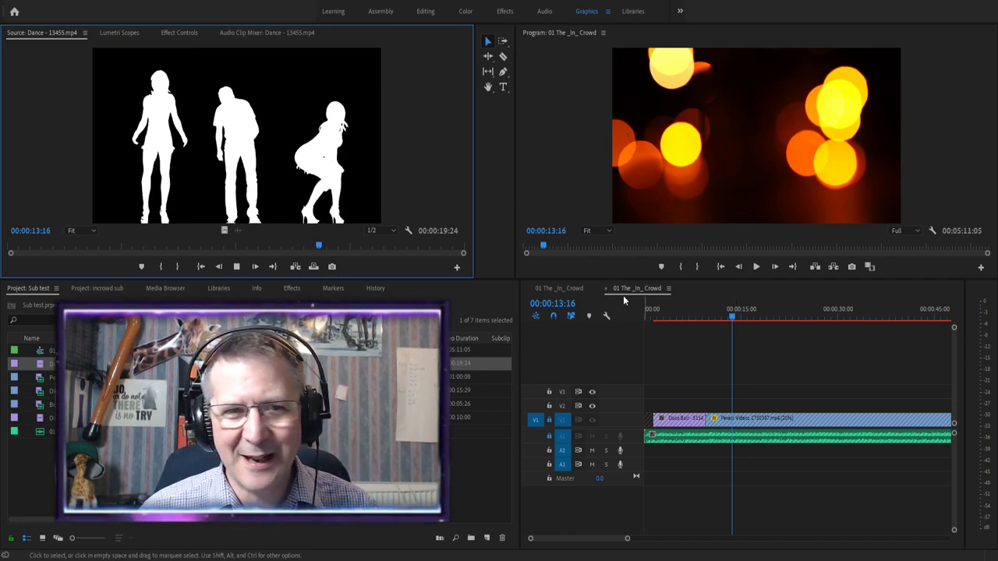
{"action": "left_click_drag", "start_coordinate": [733, 297], "coordinate": [714, 412]}
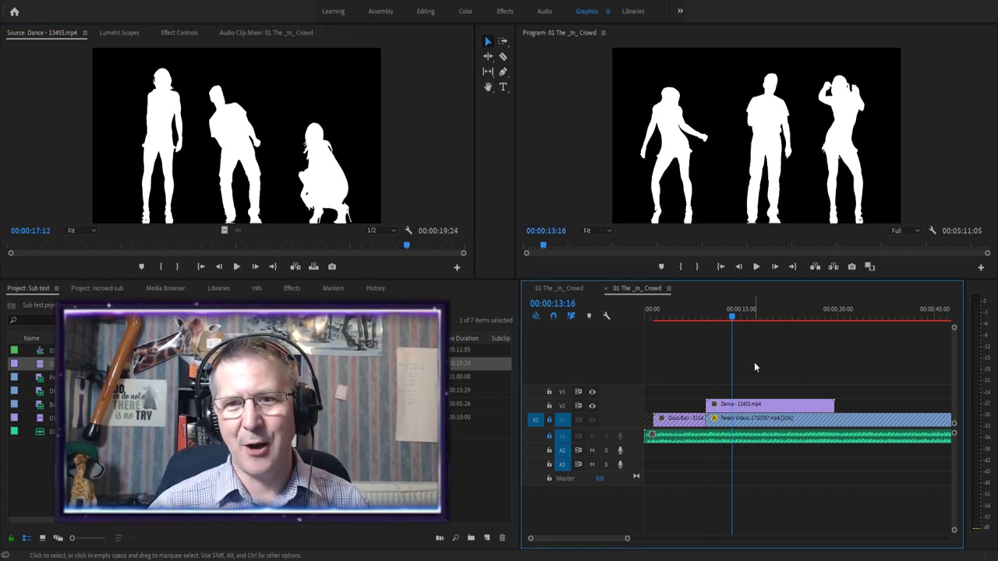
{"action": "left_click_drag", "start_coordinate": [733, 322], "coordinate": [645, 318]}
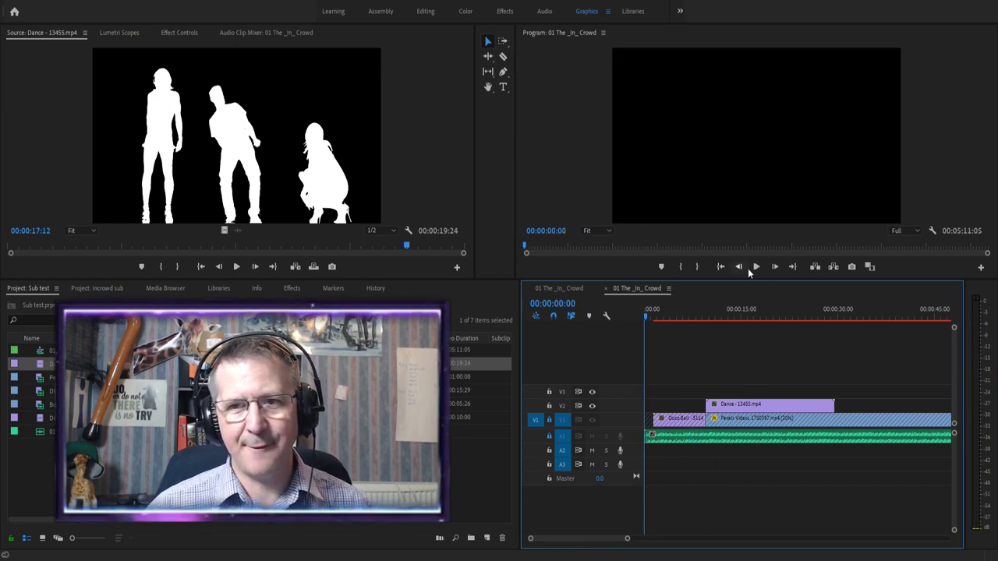
{"action": "left_click", "coordinate": [757, 268]}
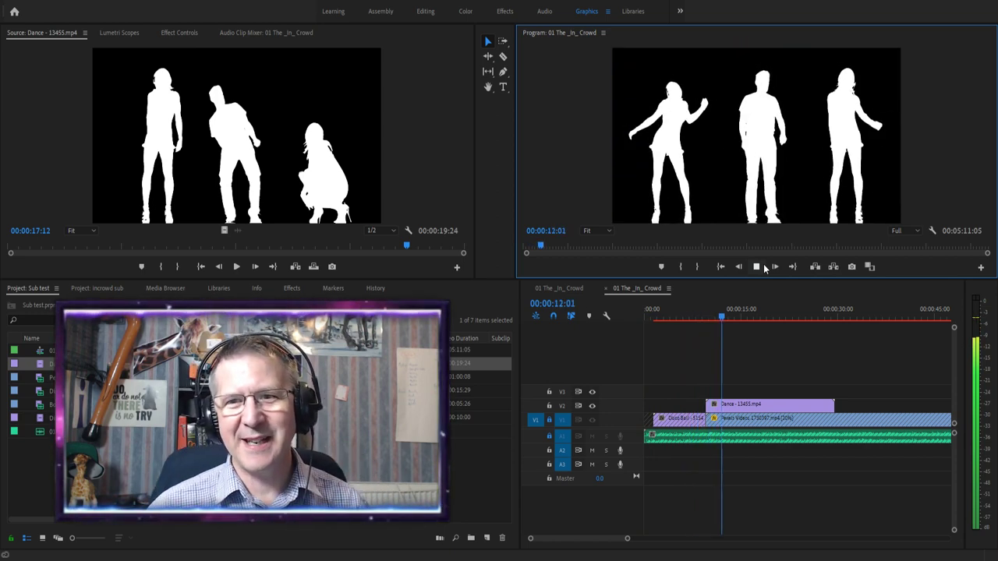
{"action": "left_click", "coordinate": [758, 266]}
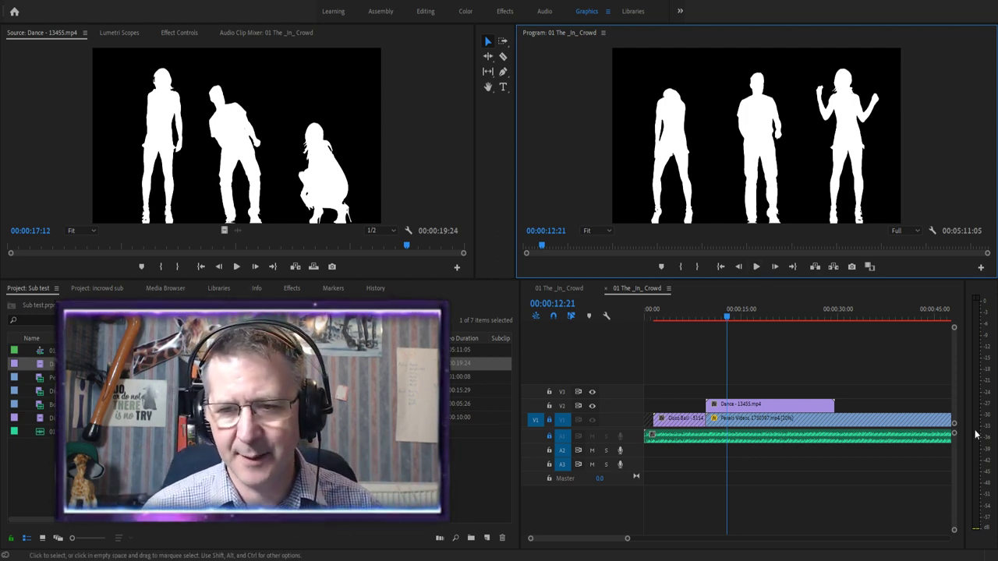
{"action": "left_click", "coordinate": [761, 412]}
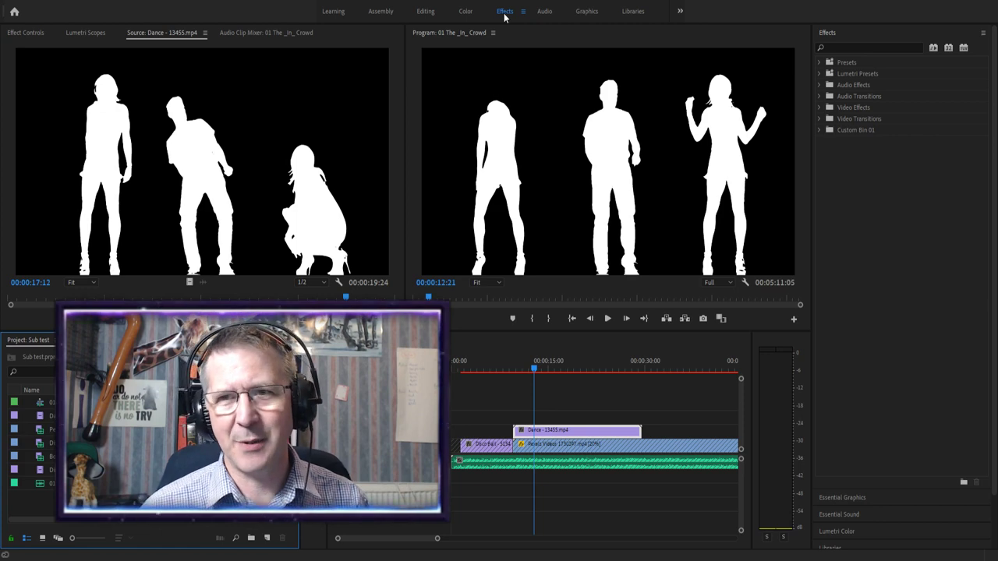
Search effects for 'color', apply Color Key to the Dance clip, and show its effect settings
{"action": "left_click", "coordinate": [839, 45]}
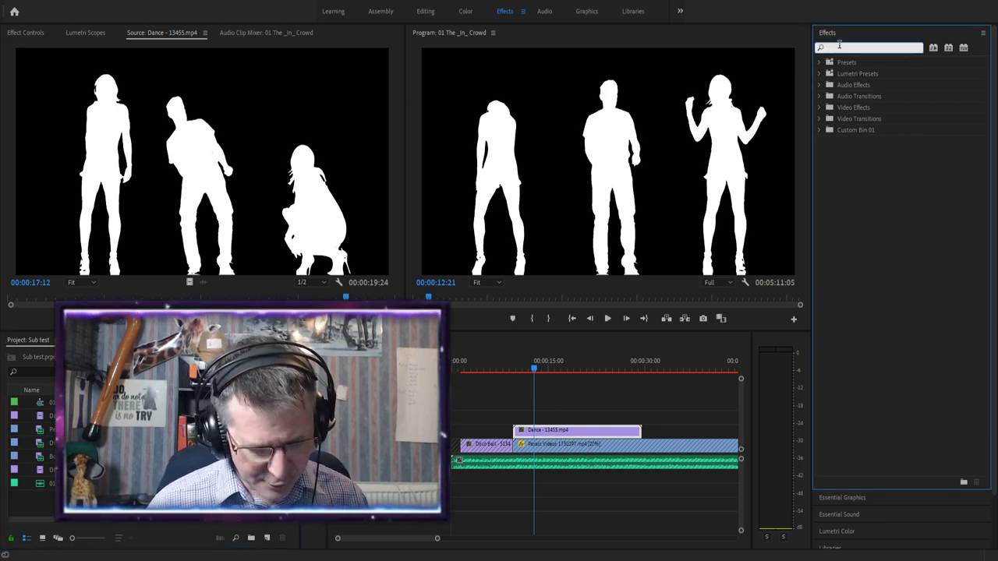
{"action": "type", "text": "color"}
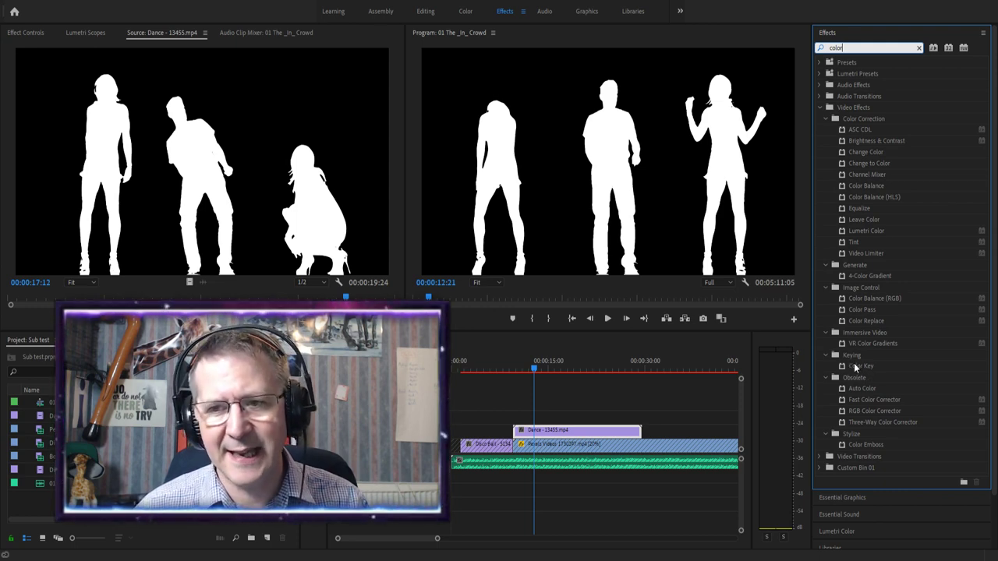
{"action": "left_click_drag", "start_coordinate": [858, 366], "coordinate": [580, 430]}
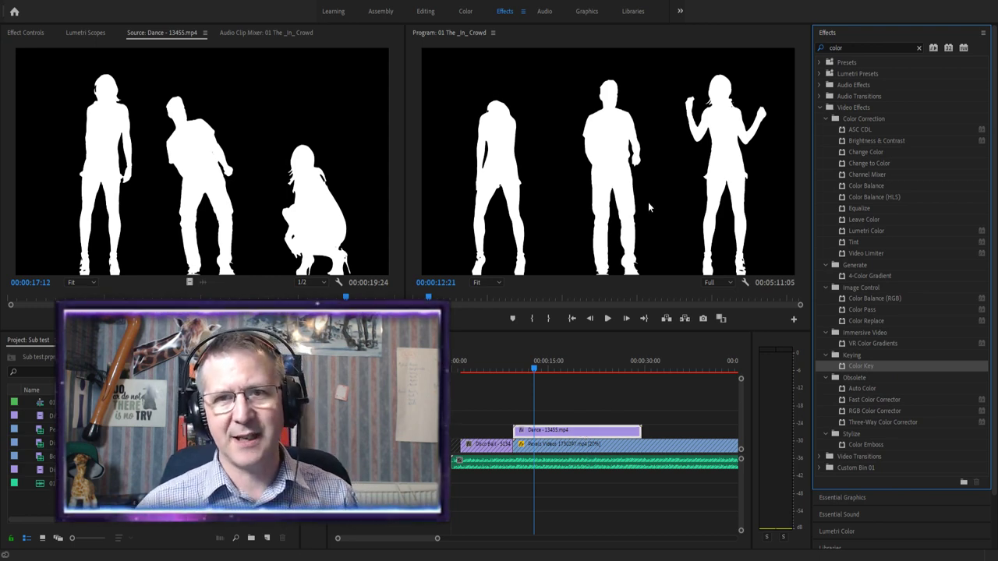
{"action": "left_click", "coordinate": [25, 33]}
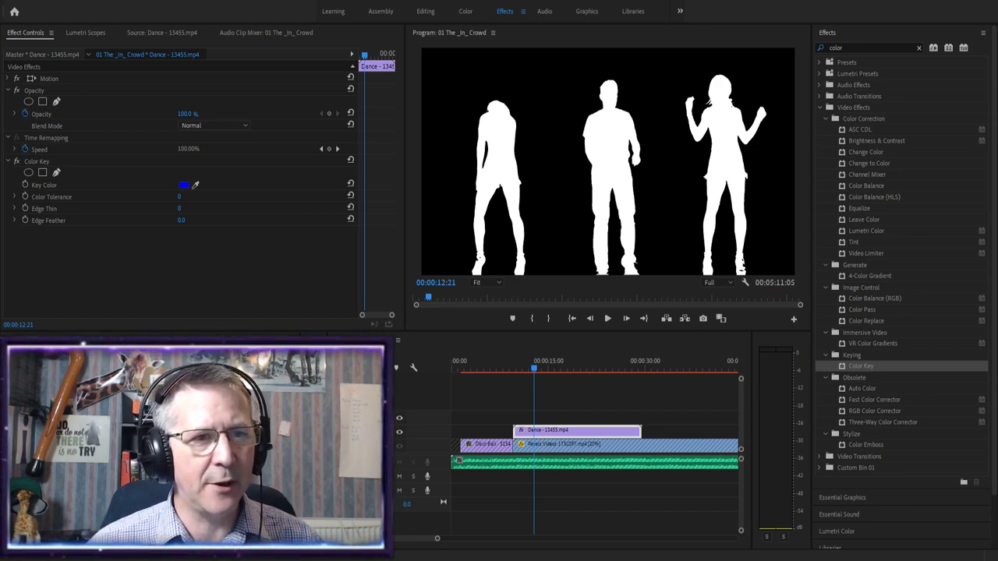
Sample the Dance clip's black background as the Color Key colour and preview the key
{"action": "left_click", "coordinate": [195, 185]}
{"action": "left_click", "coordinate": [548, 107]}
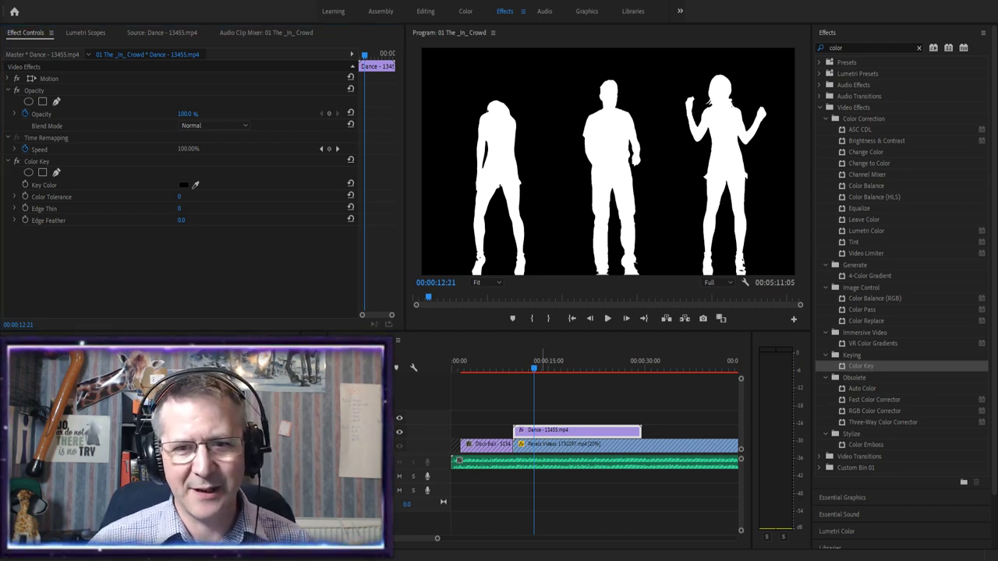
{"action": "left_click_drag", "start_coordinate": [534, 371], "coordinate": [504, 371]}
{"action": "key", "text": "space"}
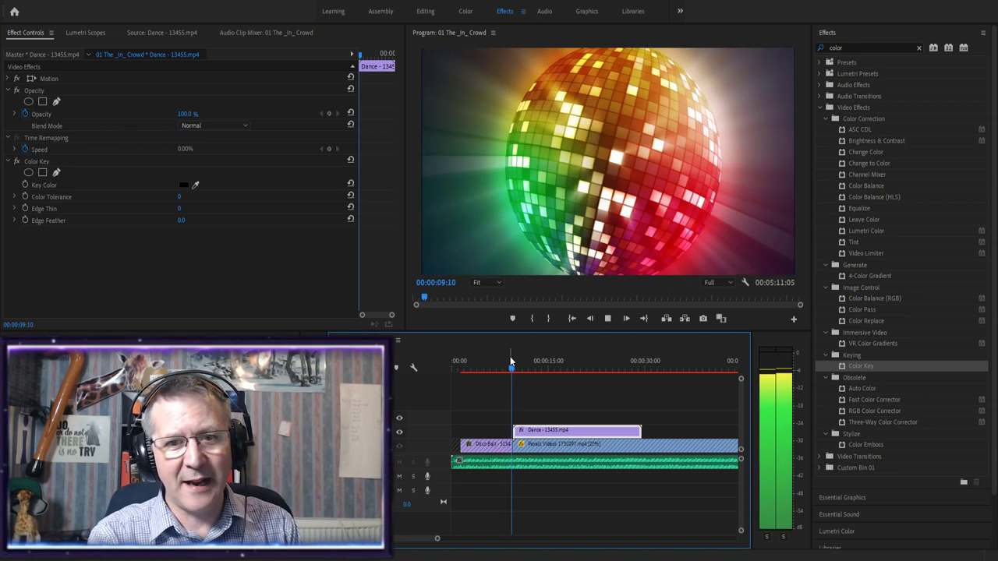
{"action": "key", "text": "space"}
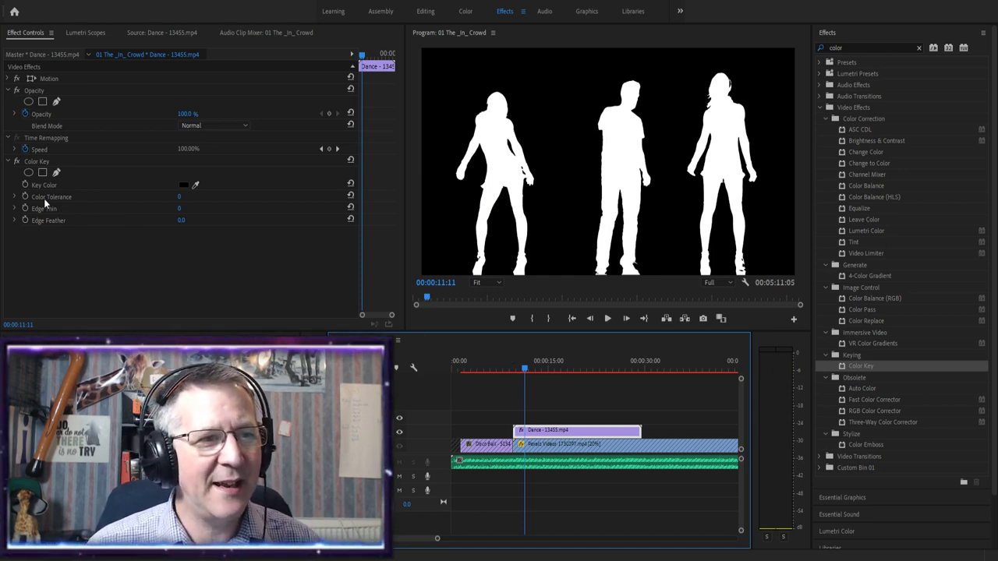
Set the Color Key's Color Tolerance to 10 and replay the sequence to check it
{"action": "left_click", "coordinate": [178, 196]}
{"action": "type", "text": "1"}
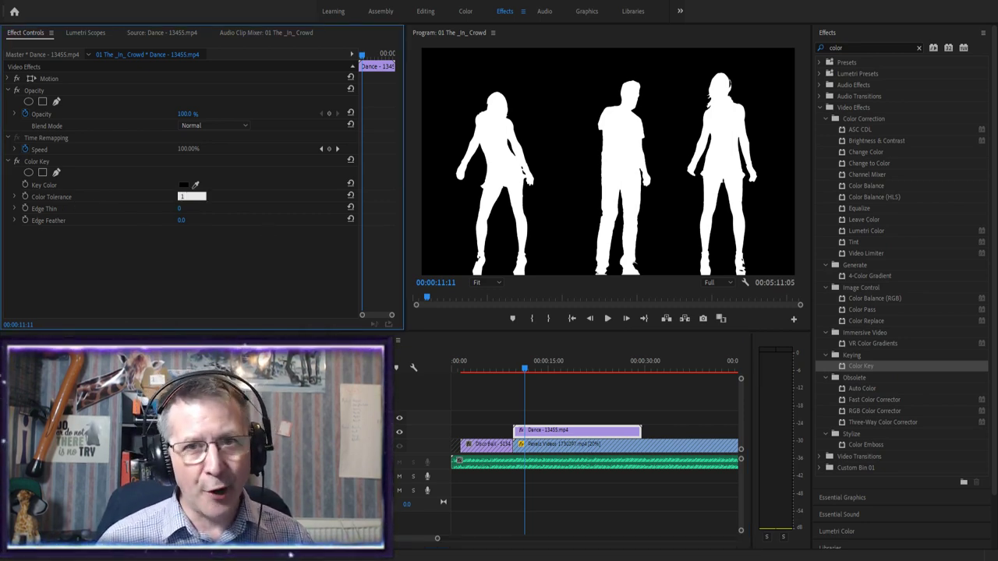
{"action": "key", "text": "Return"}
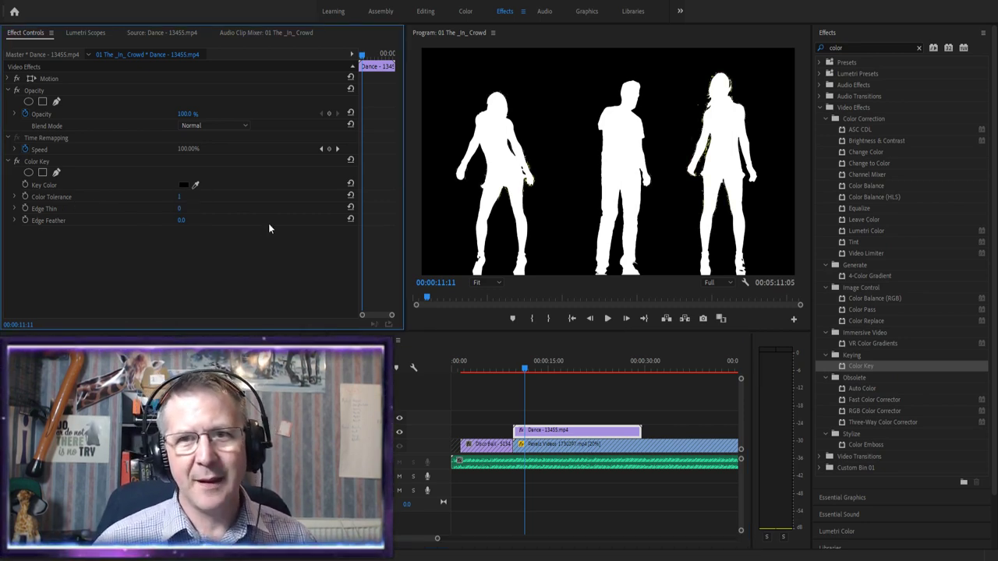
{"action": "key", "text": "space"}
{"action": "left_click", "coordinate": [507, 372]}
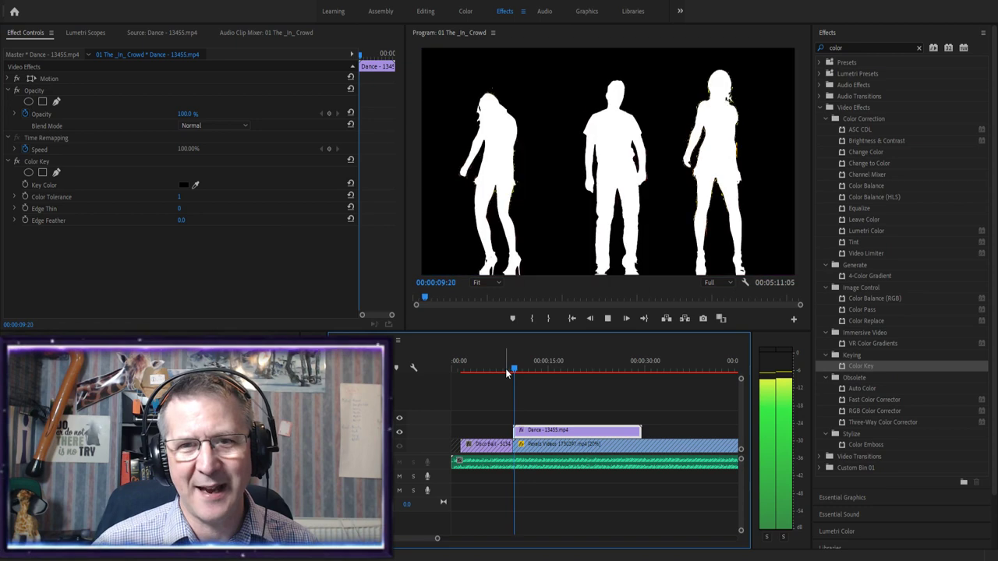
{"action": "key", "text": "space"}
{"action": "left_click_drag", "start_coordinate": [180, 197], "coordinate": [192, 198]}
{"action": "key", "text": "ctrl+z"}
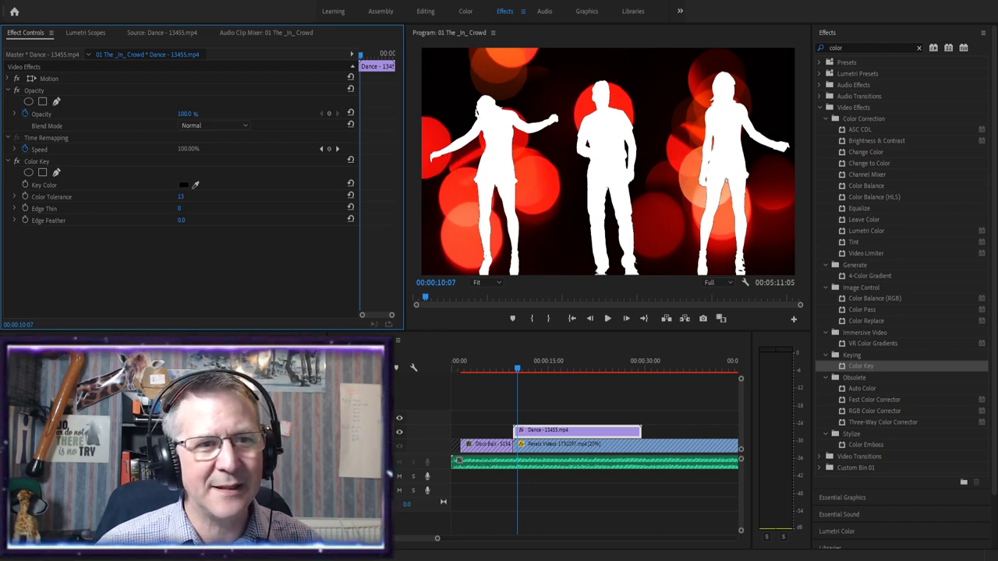
{"action": "left_click", "coordinate": [192, 197]}
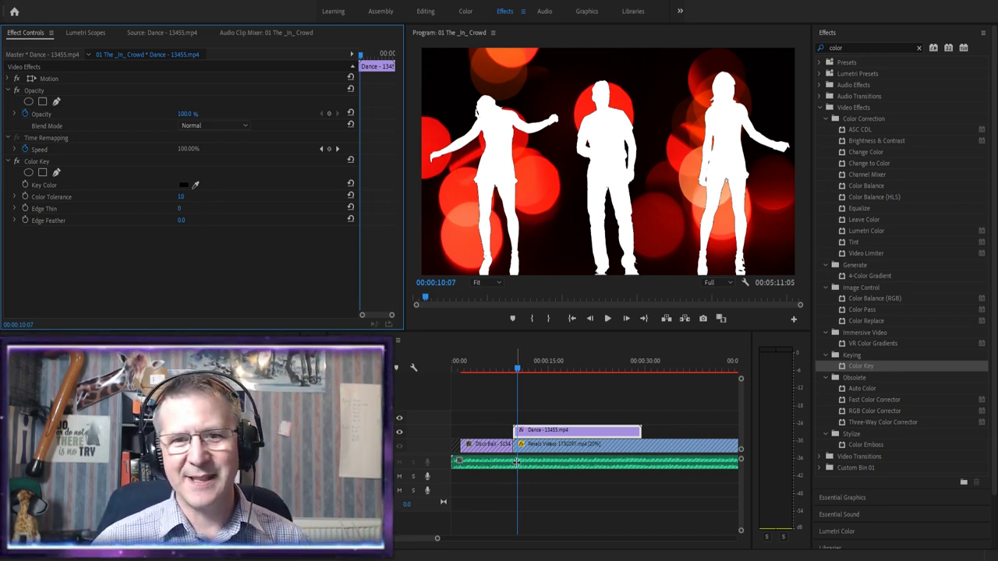
{"action": "left_click_drag", "start_coordinate": [517, 376], "coordinate": [491, 369]}
{"action": "key", "text": "space"}
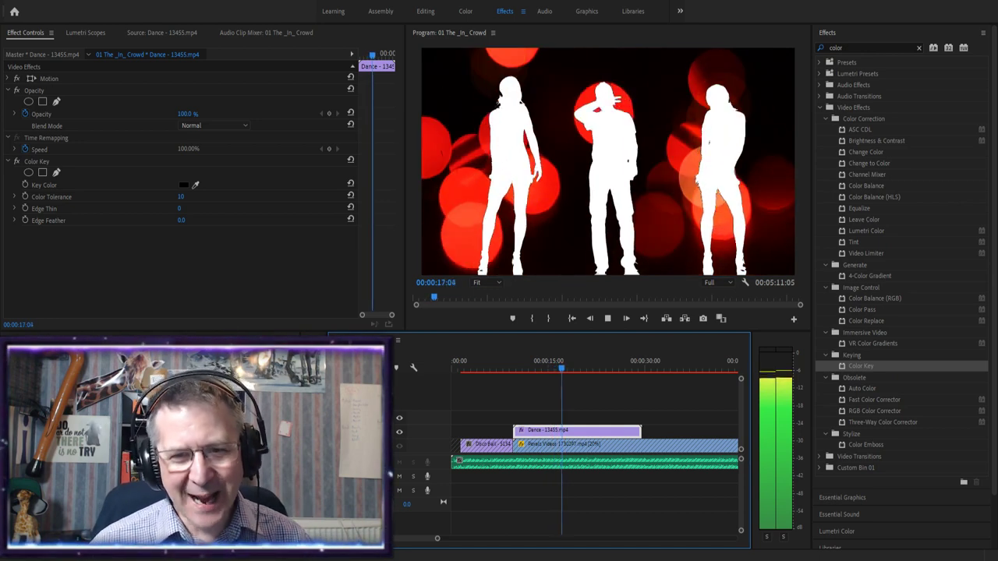
Stop playback and zoom the timeline out to show the sequence to about 1:15
{"action": "key", "text": "space"}
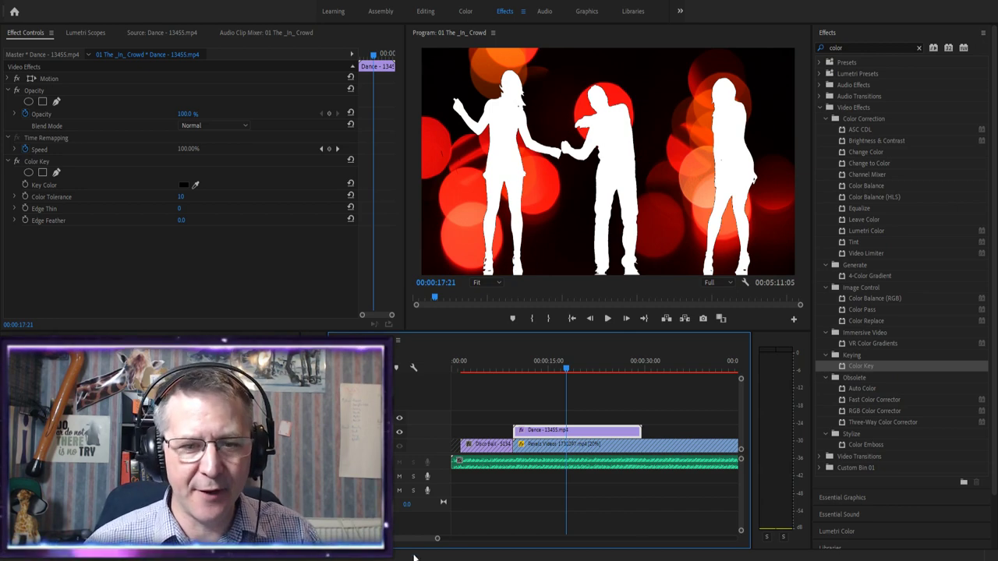
{"action": "left_click_drag", "start_coordinate": [438, 541], "coordinate": [473, 540]}
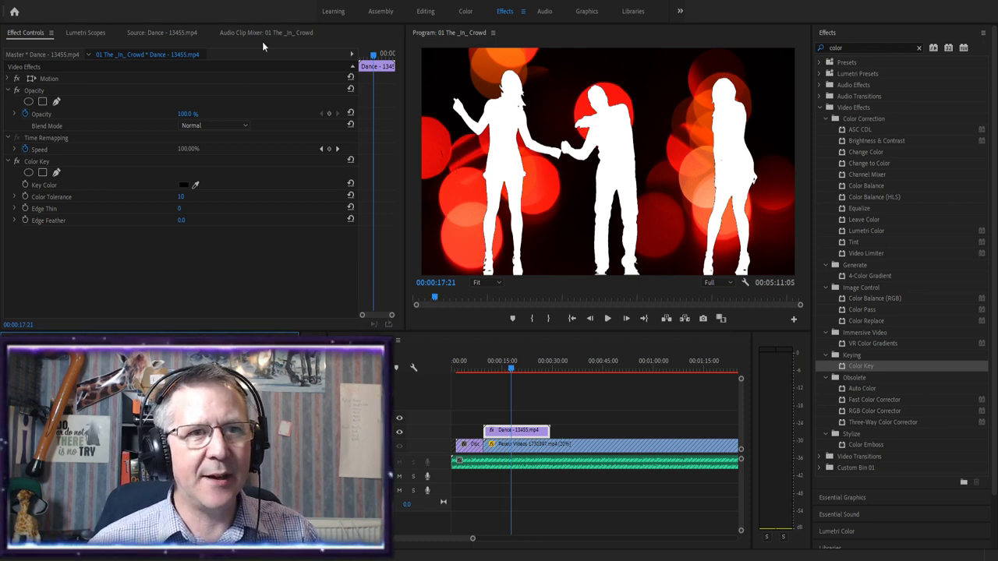
Place a second Dance - 13455.mp4 clip on V2 right after the first and preview it
{"action": "left_click", "coordinate": [176, 34]}
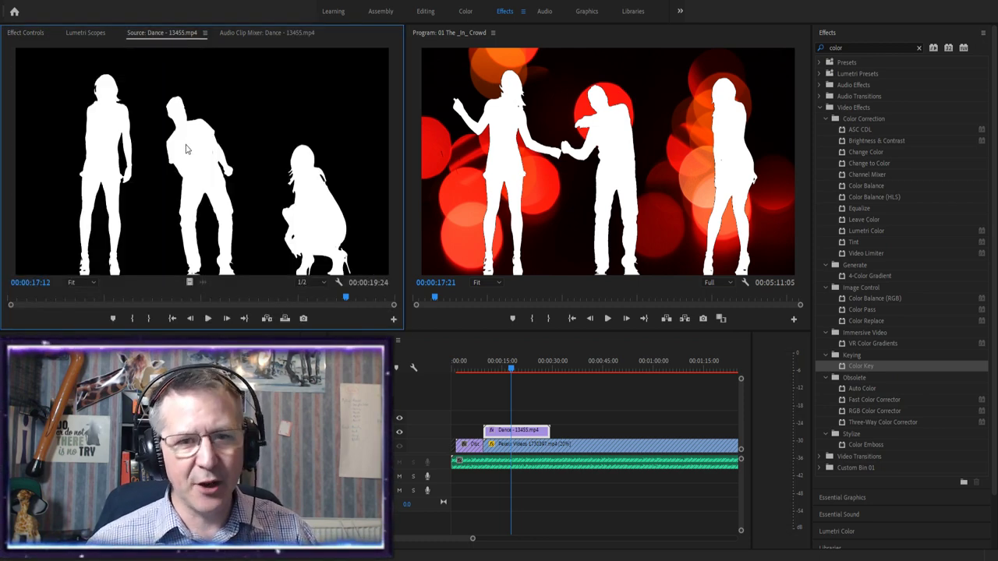
{"action": "left_click_drag", "start_coordinate": [162, 202], "coordinate": [554, 441]}
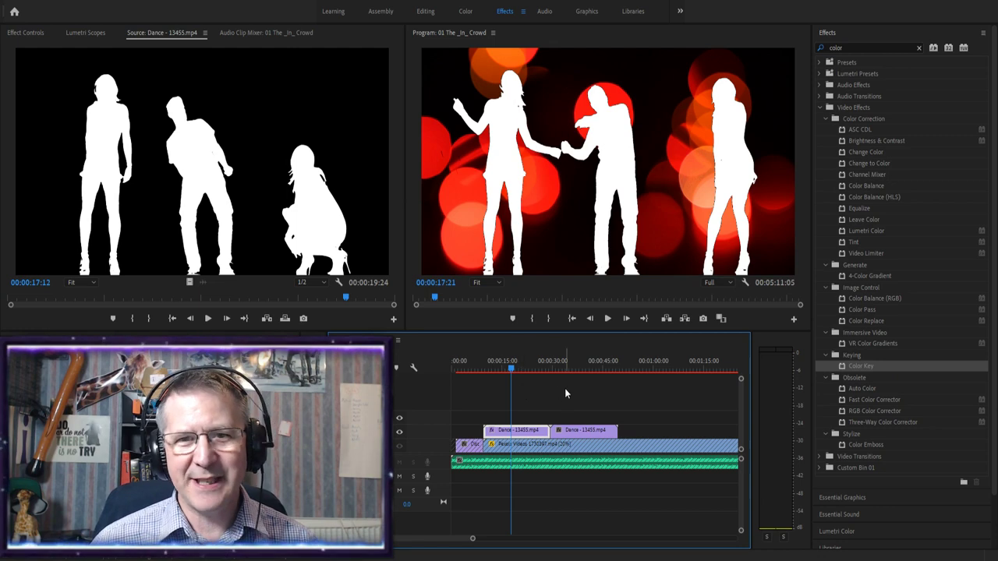
{"action": "left_click_drag", "start_coordinate": [514, 375], "coordinate": [545, 371]}
{"action": "left_click", "coordinate": [608, 319]}
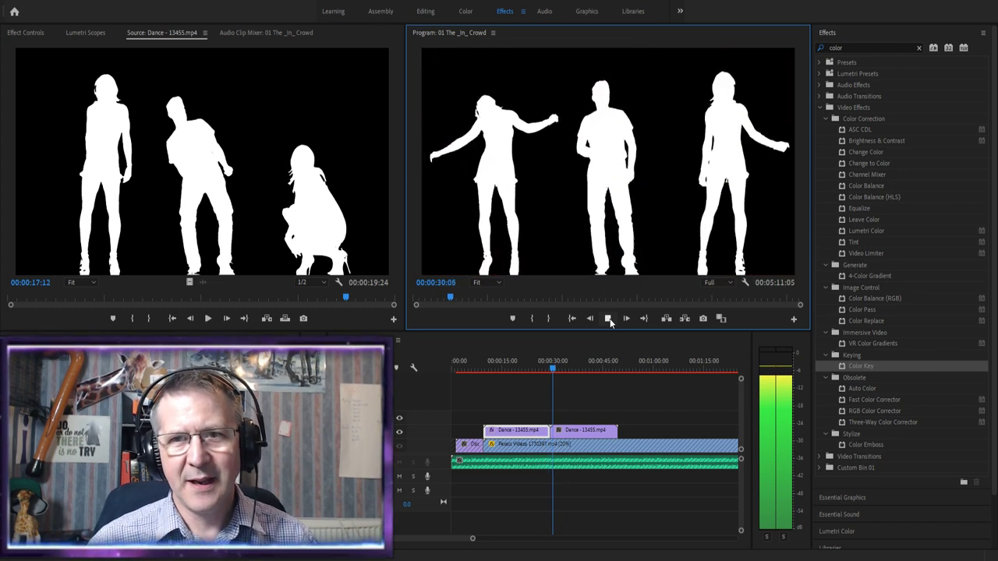
{"action": "left_click", "coordinate": [609, 319]}
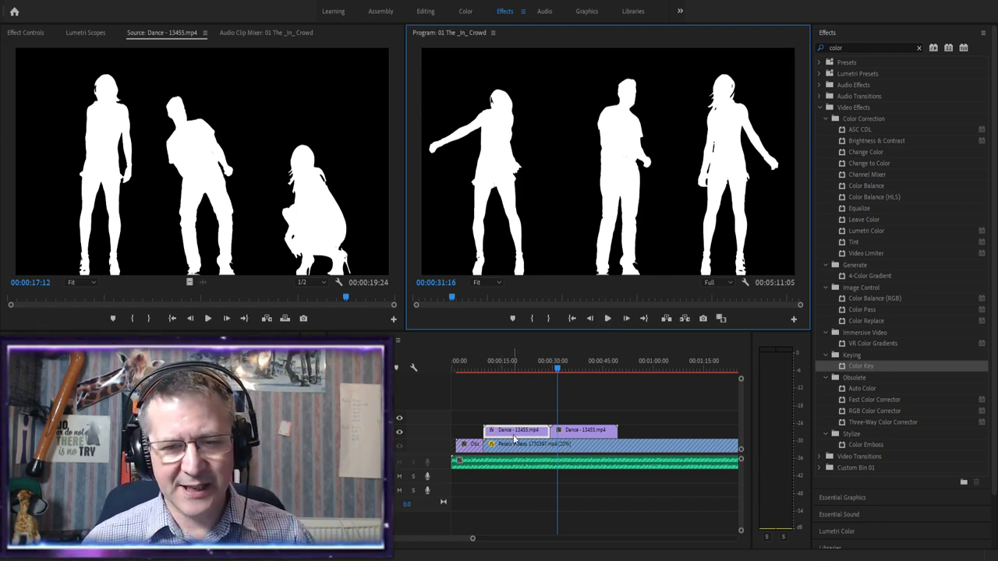
{"action": "left_click_drag", "start_coordinate": [558, 375], "coordinate": [536, 370]}
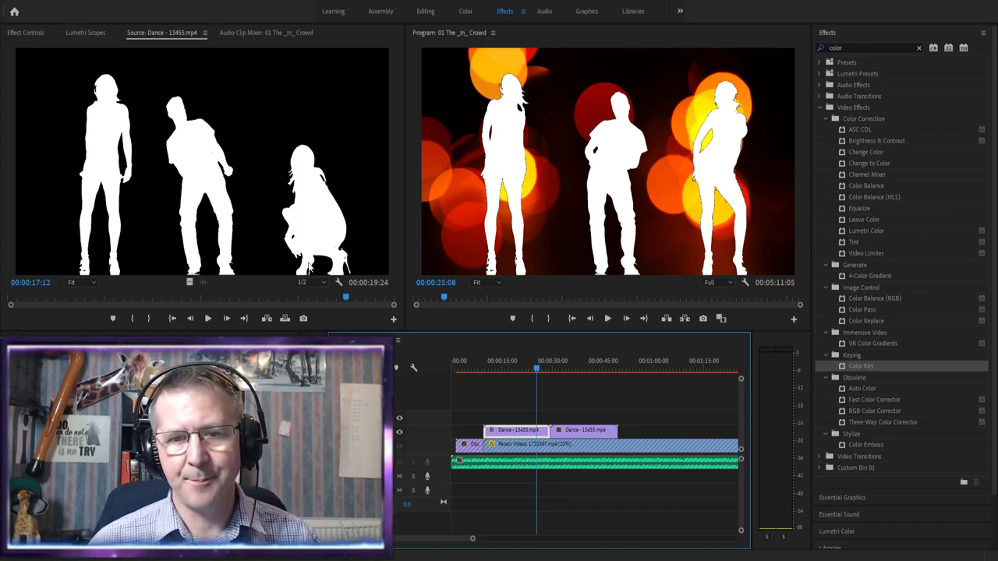
Trim the second Dance clip's end back to the playhead at 00:00:36:09
{"action": "left_click", "coordinate": [577, 435]}
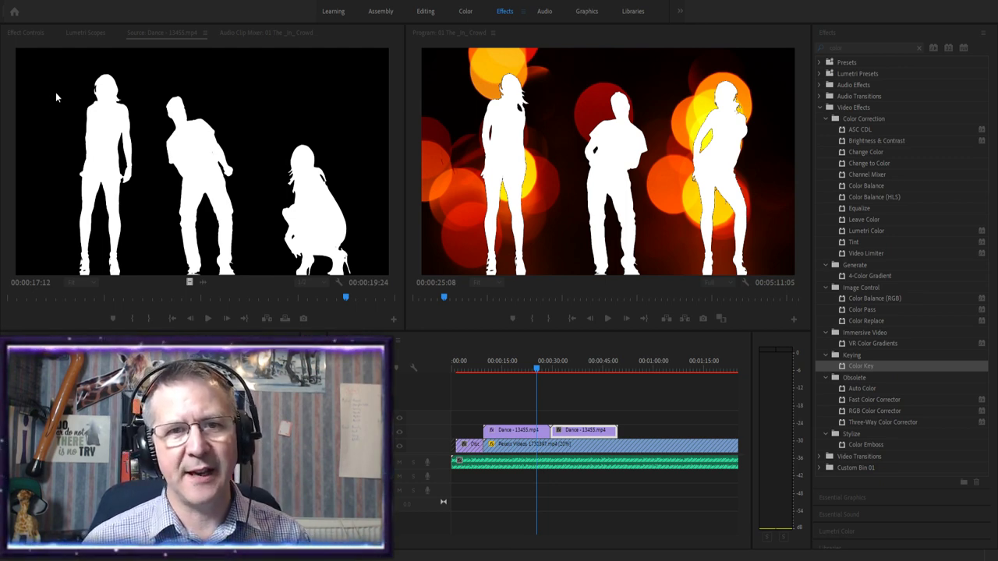
{"action": "left_click", "coordinate": [512, 452]}
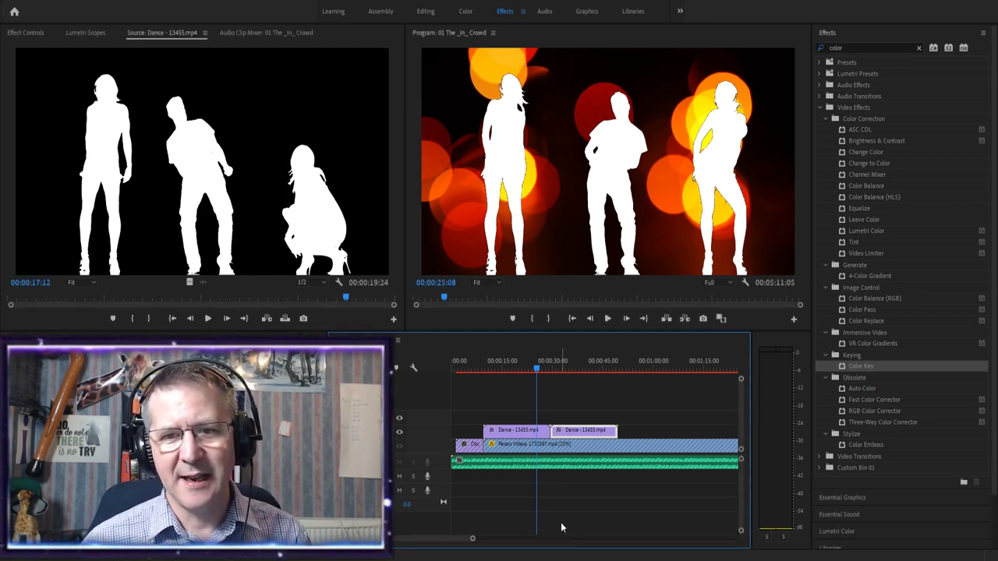
{"action": "left_click", "coordinate": [609, 319]}
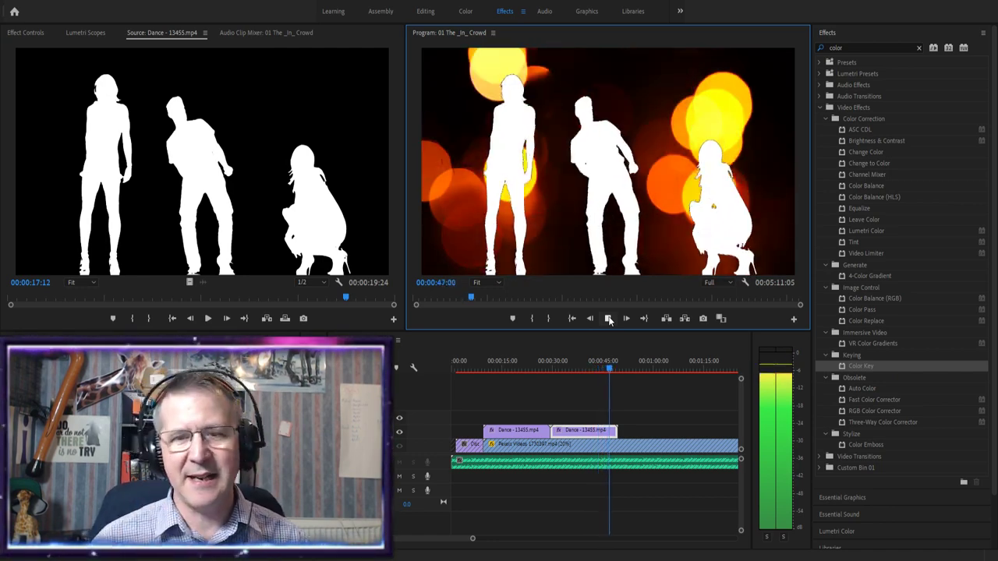
{"action": "left_click", "coordinate": [609, 320]}
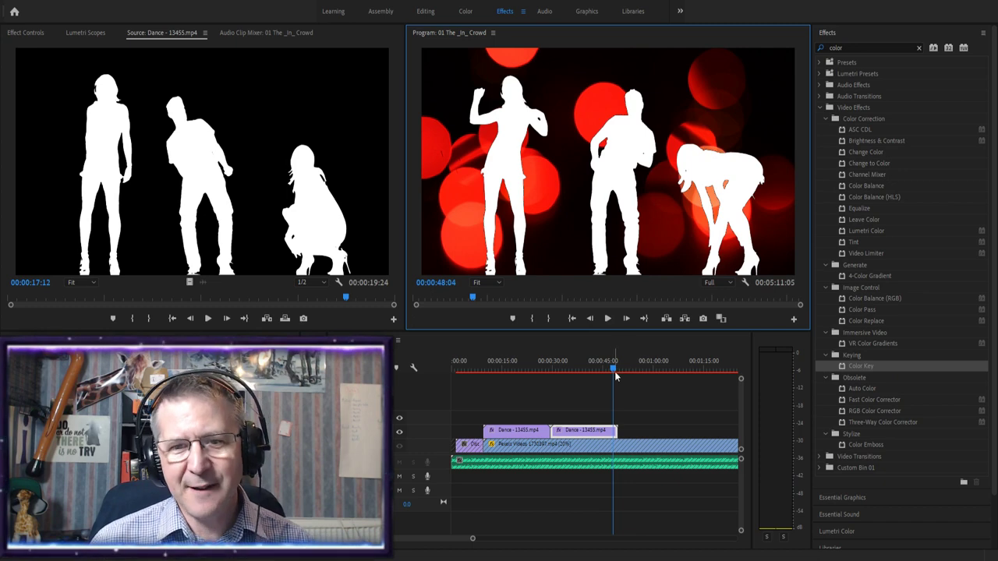
{"action": "left_click_drag", "start_coordinate": [615, 368], "coordinate": [558, 375]}
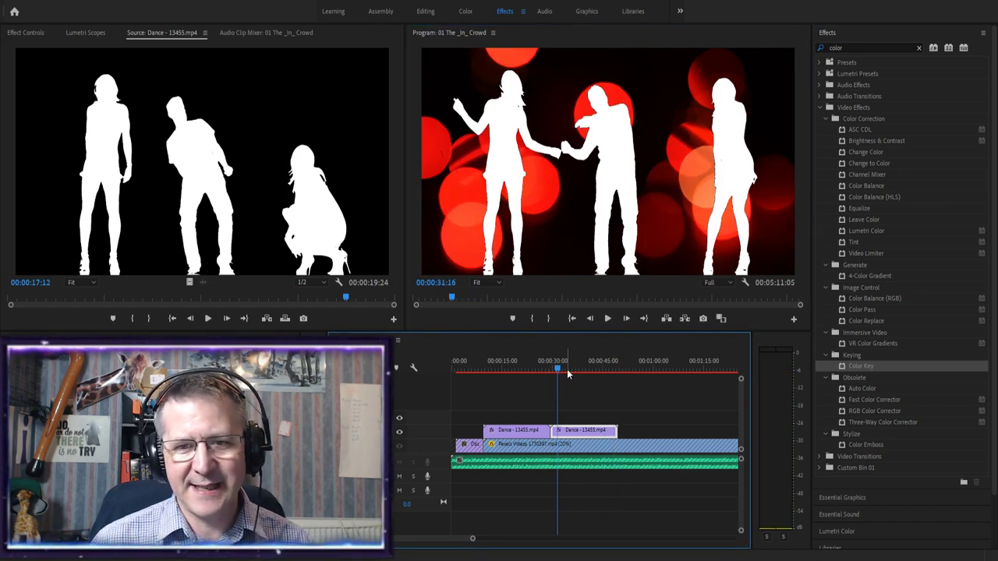
{"action": "left_click", "coordinate": [609, 319]}
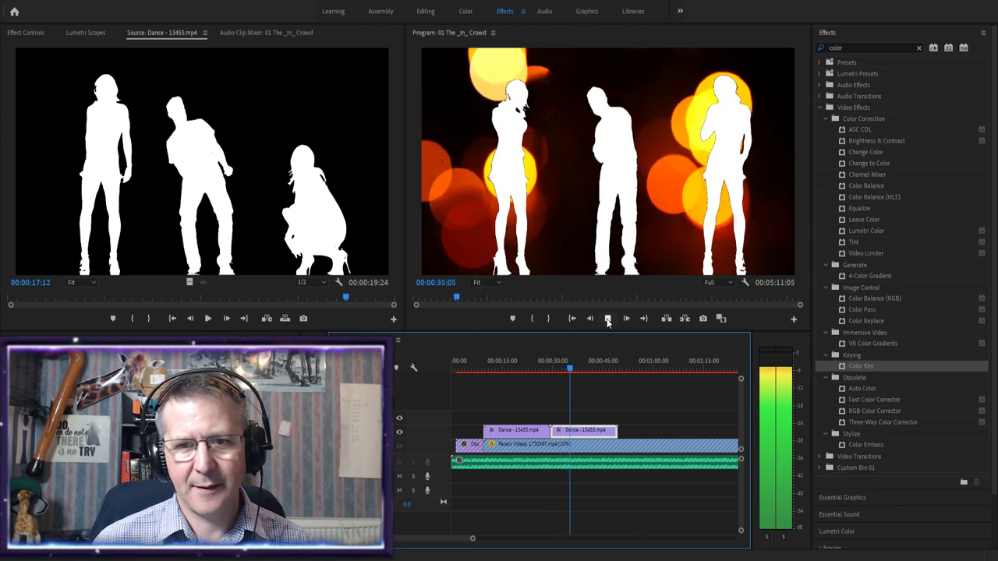
{"action": "left_click", "coordinate": [608, 320]}
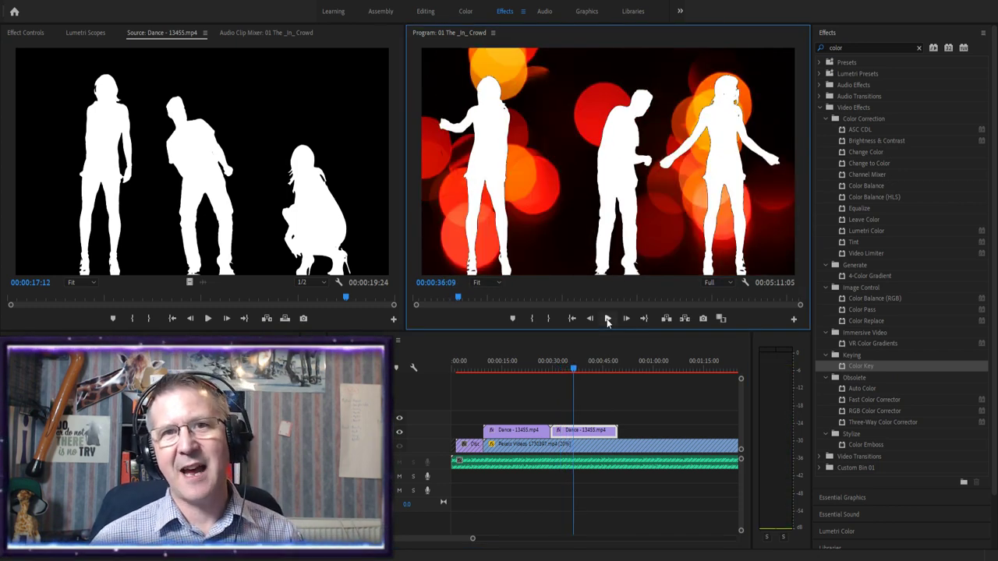
{"action": "left_click_drag", "start_coordinate": [615, 431], "coordinate": [573, 430]}
{"action": "left_click", "coordinate": [148, 390]}
Add Disco - 13956.mp4 to V2 after the Dance clips and preview it
{"action": "left_click_drag", "start_coordinate": [127, 303], "coordinate": [149, 120]}
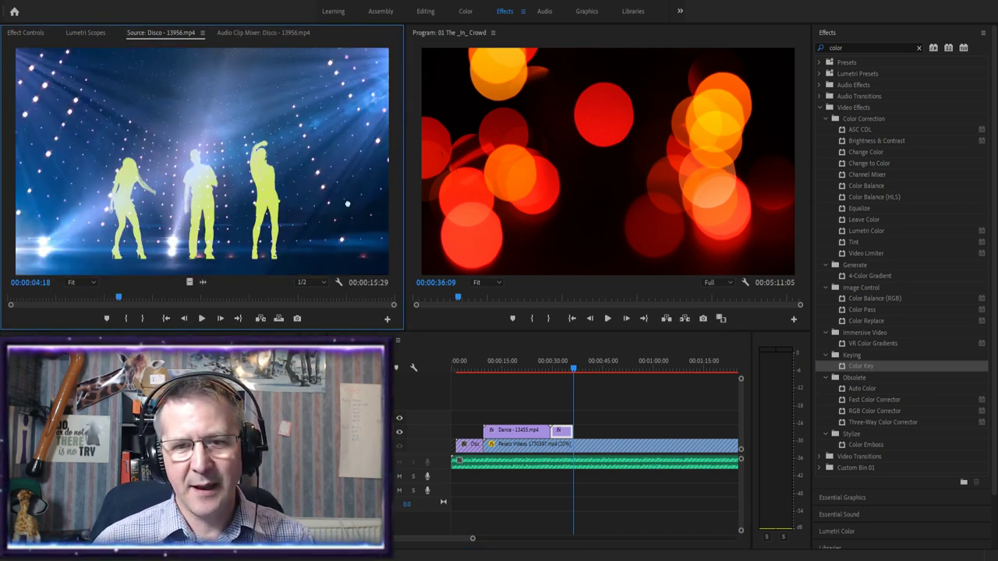
{"action": "left_click_drag", "start_coordinate": [573, 361], "coordinate": [584, 439]}
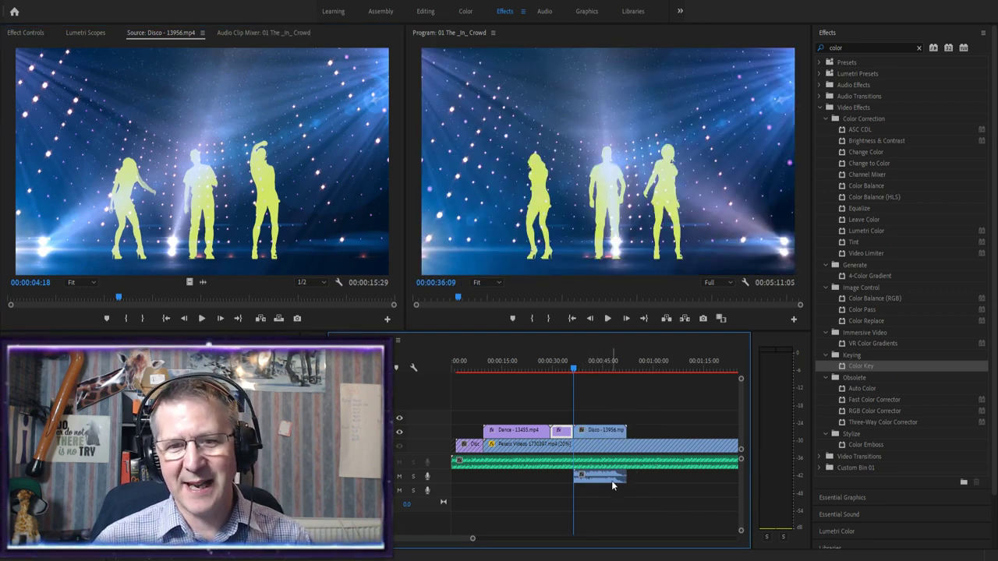
{"action": "left_click", "coordinate": [607, 319]}
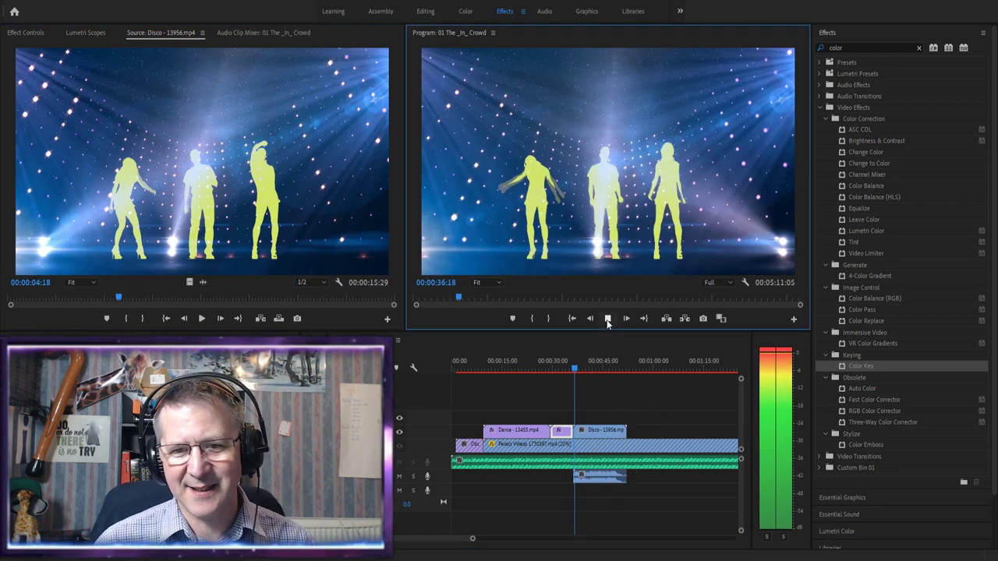
{"action": "left_click", "coordinate": [608, 319]}
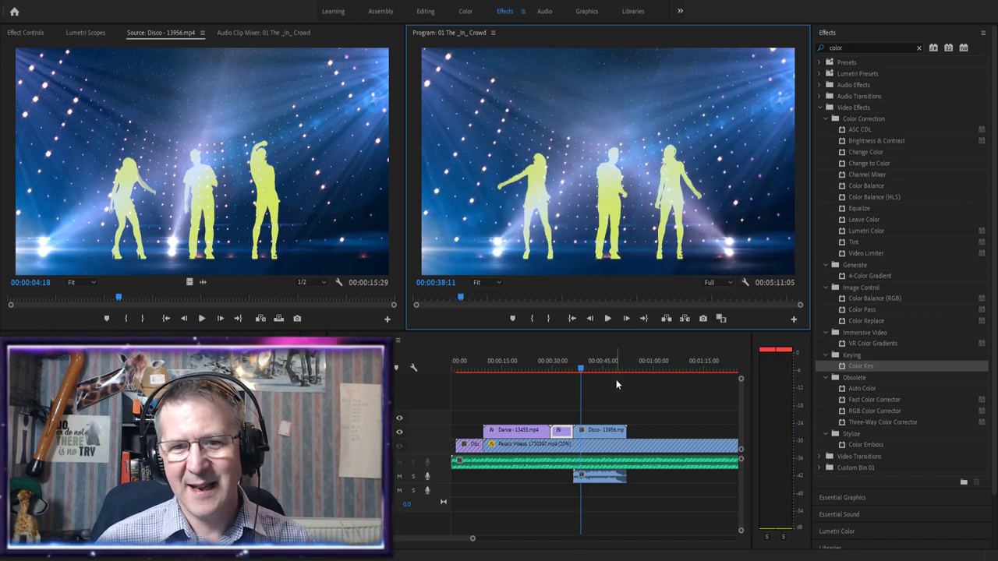
Select the Disco clip's audio, review the sequence, then load Boy - 21827.mp4 for preview
{"action": "left_click", "coordinate": [603, 433]}
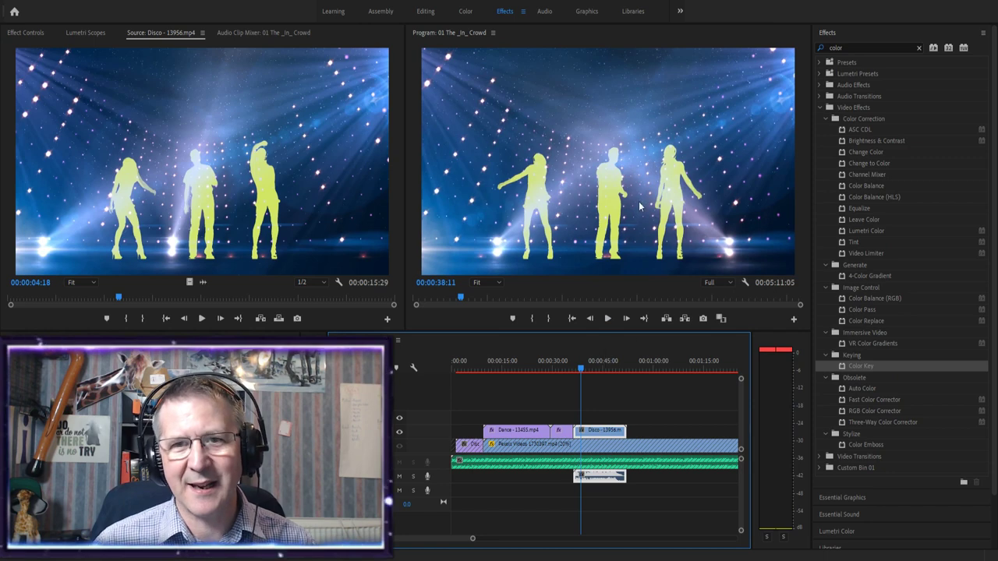
{"action": "left_click", "coordinate": [669, 422]}
{"action": "left_click", "coordinate": [600, 479]}
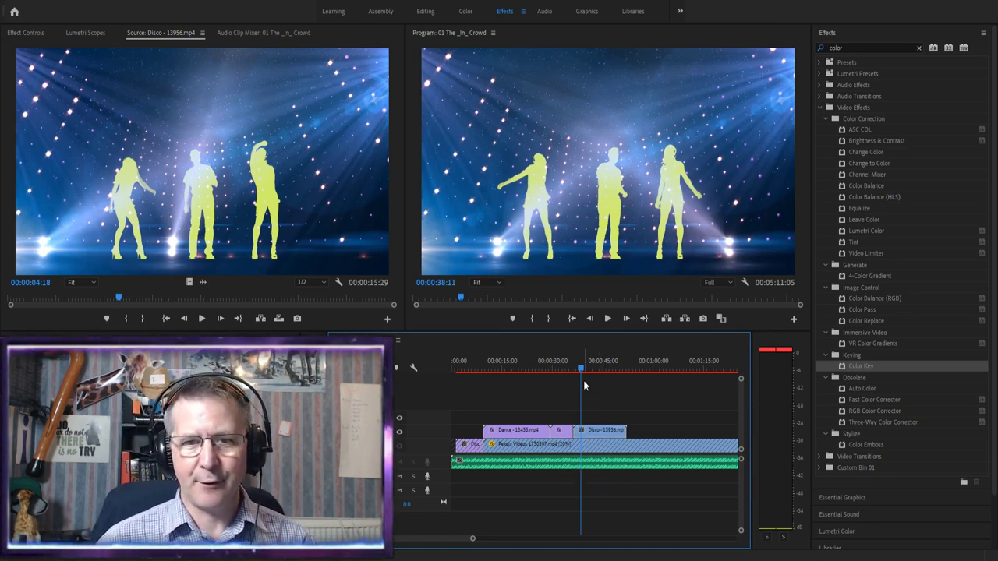
{"action": "left_click_drag", "start_coordinate": [581, 373], "coordinate": [546, 368]}
{"action": "key", "text": "space"}
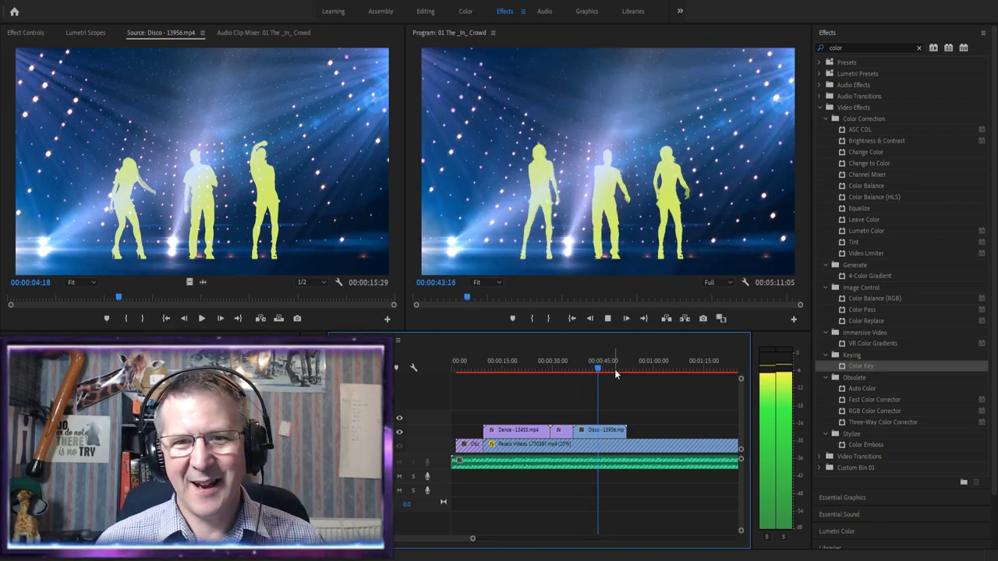
{"action": "key", "text": "space"}
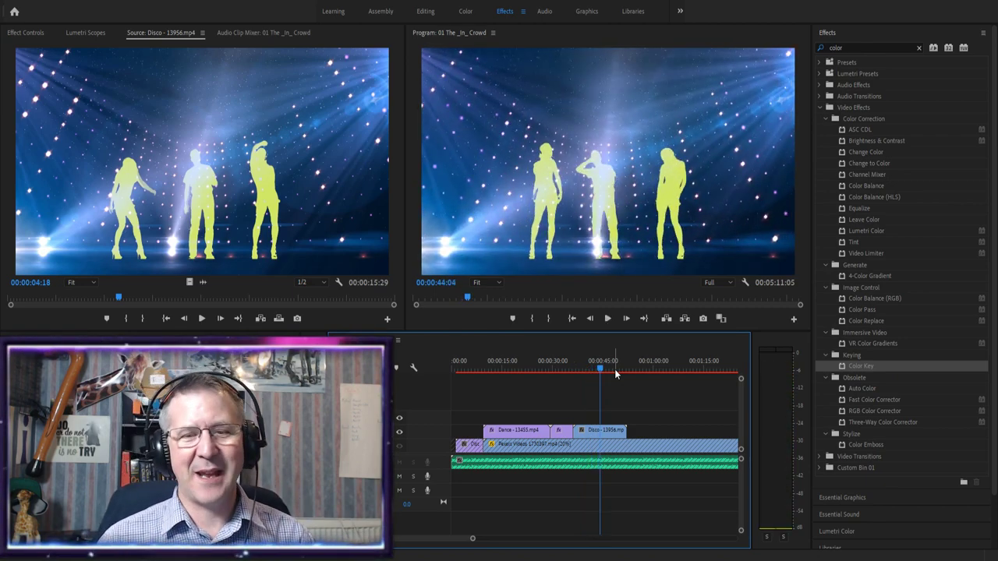
{"action": "left_click_drag", "start_coordinate": [598, 372], "coordinate": [617, 372]}
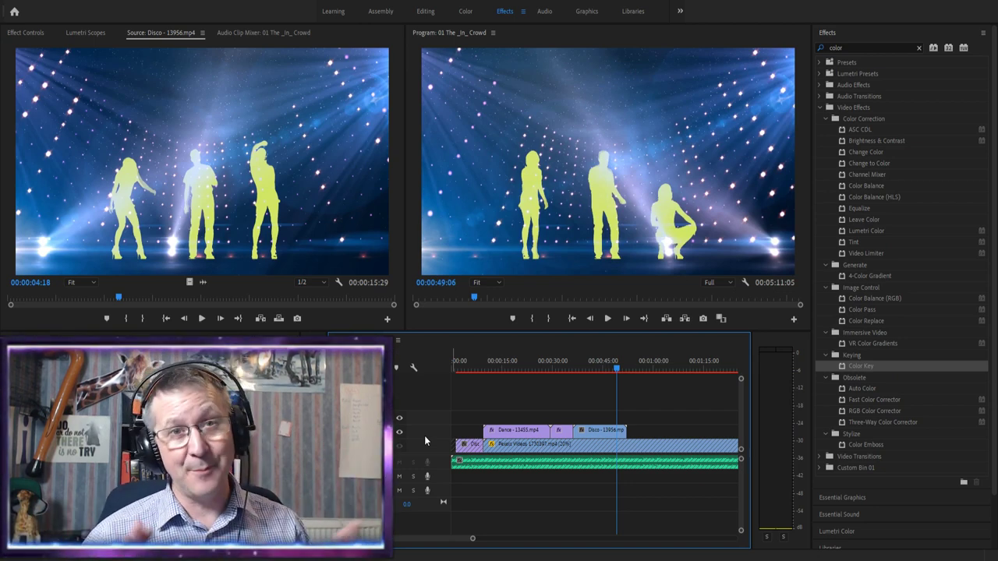
{"action": "left_click", "coordinate": [122, 221]}
{"action": "key", "text": "ctrl+shift+2"}
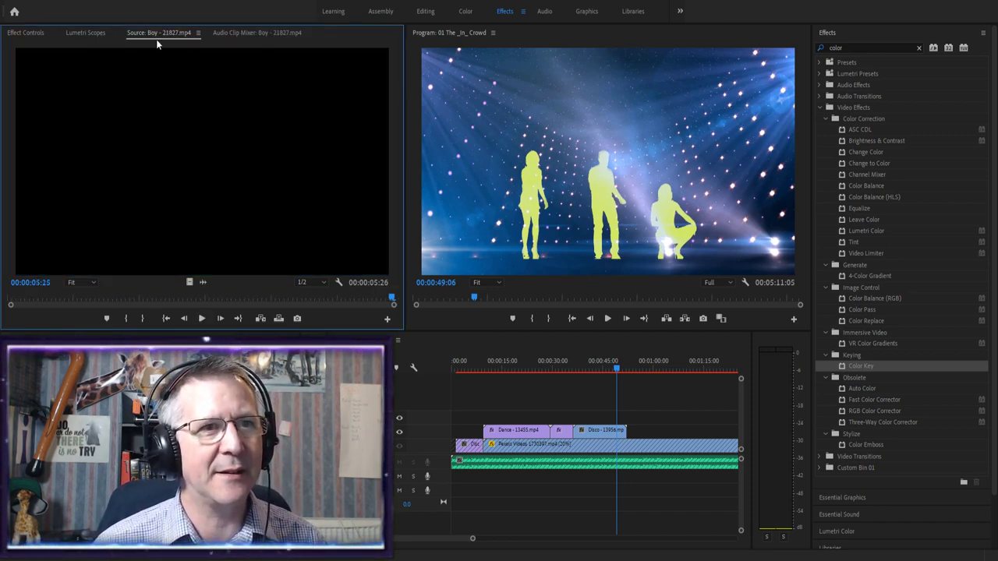
Add Boy - 21827.mp4 to the end of V2, remove its audio, and review the result
{"action": "left_click", "coordinate": [202, 319]}
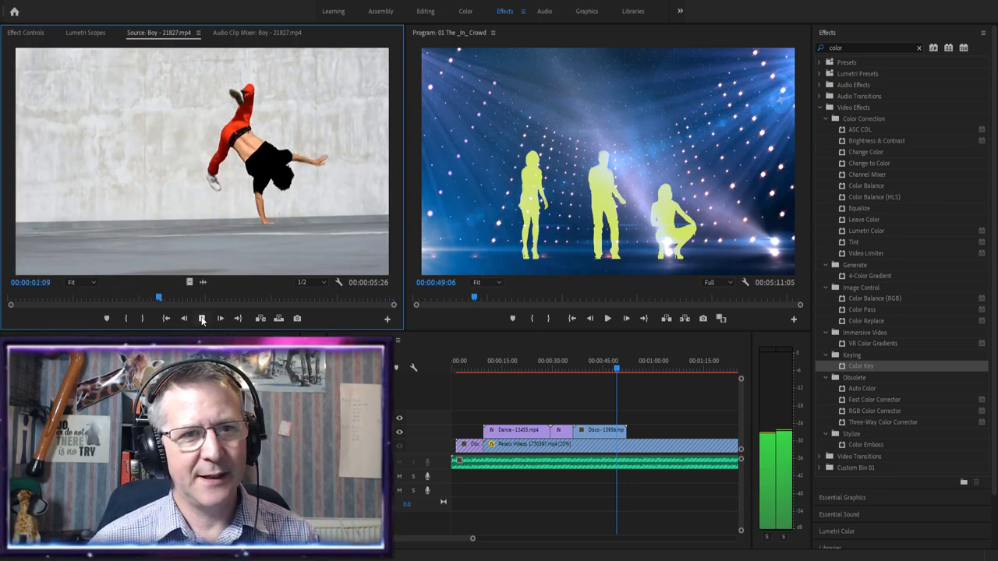
{"action": "key", "text": "space"}
{"action": "left_click_drag", "start_coordinate": [165, 162], "coordinate": [641, 476]}
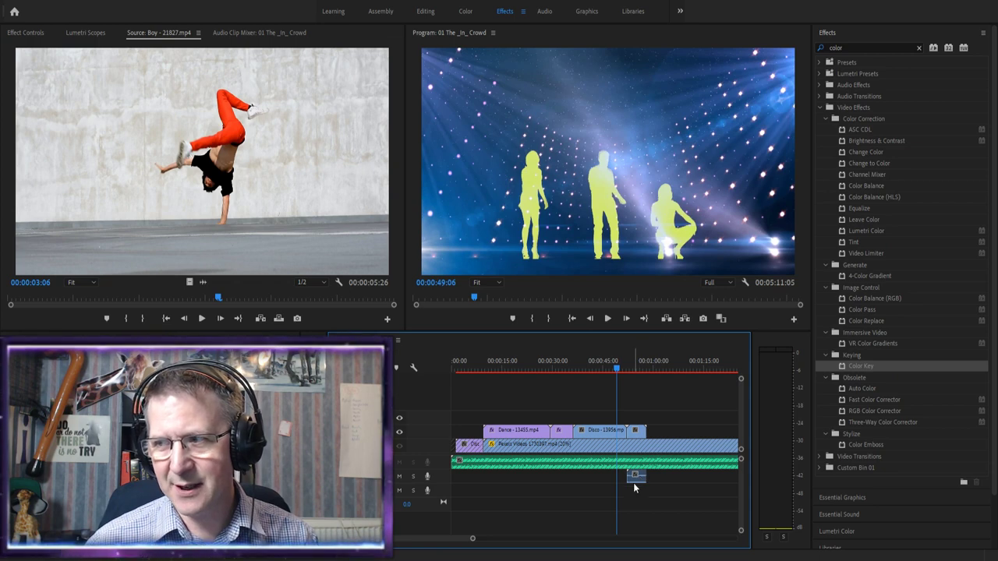
{"action": "left_click", "coordinate": [636, 432]}
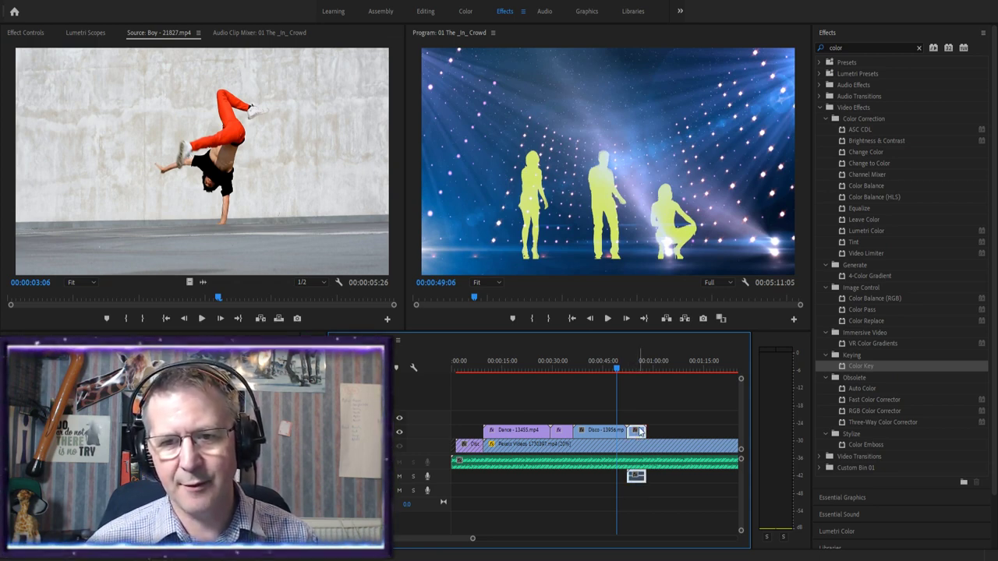
{"action": "left_click_drag", "start_coordinate": [616, 372], "coordinate": [641, 372]}
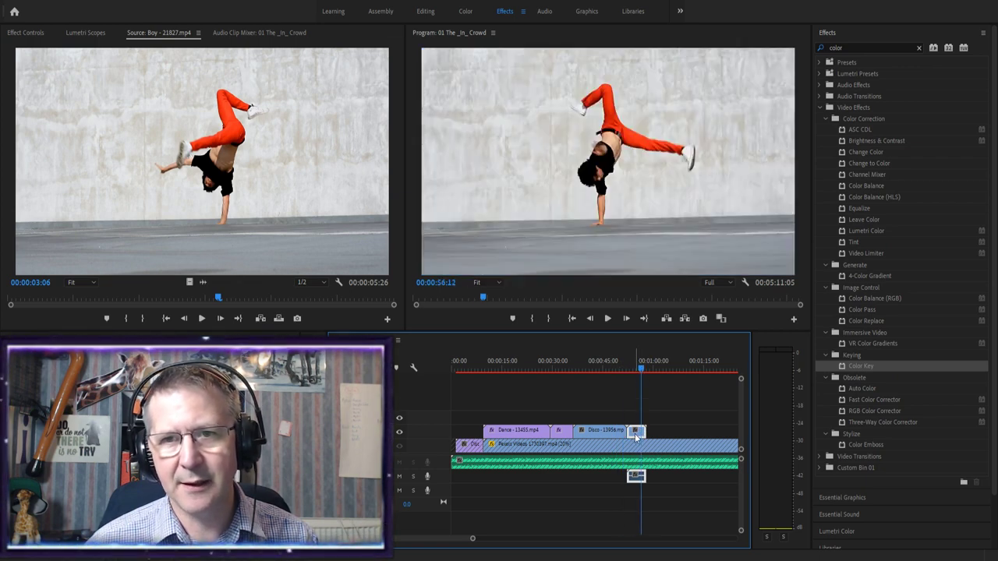
{"action": "left_click", "coordinate": [636, 478]}
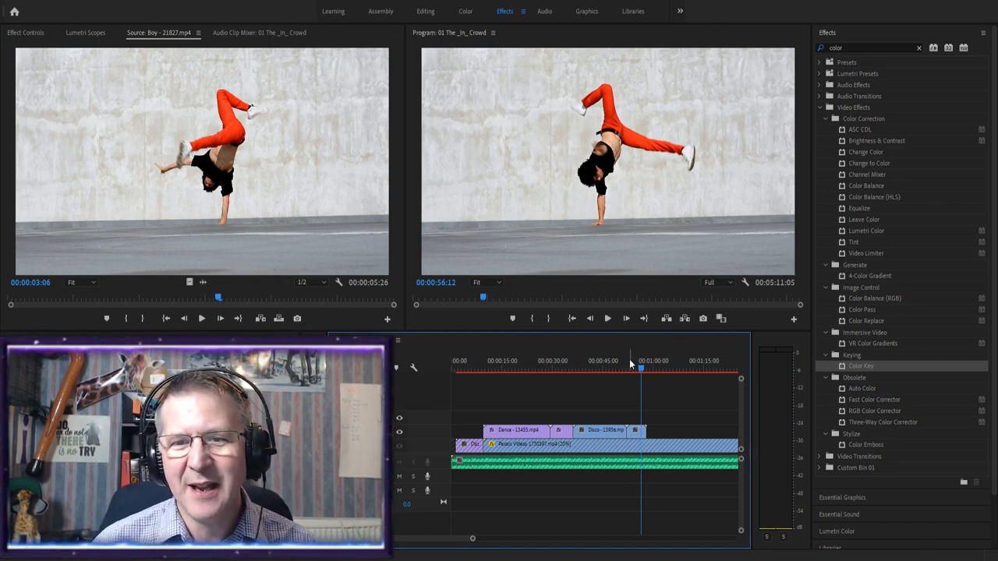
{"action": "left_click_drag", "start_coordinate": [641, 363], "coordinate": [596, 368]}
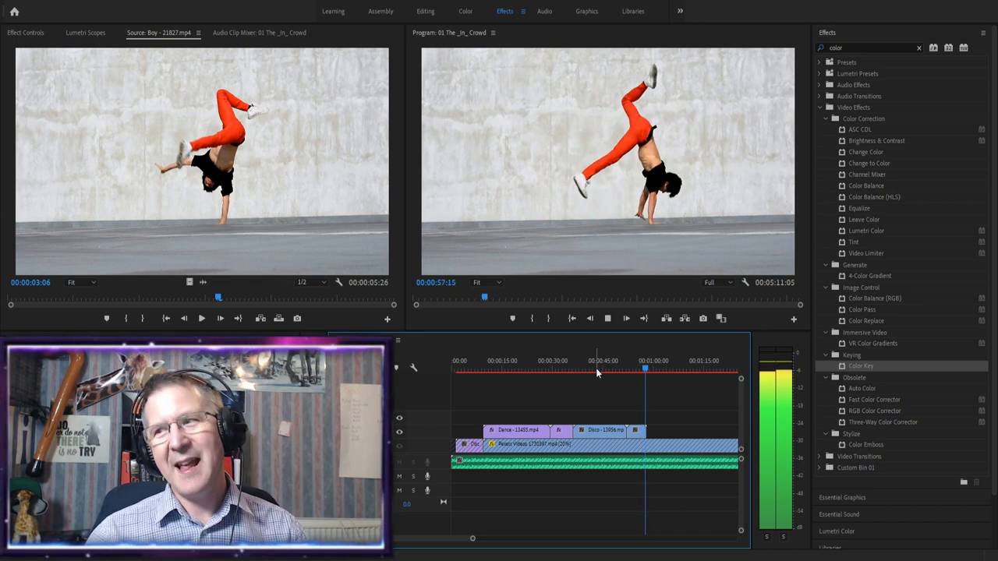
{"action": "key", "text": "space"}
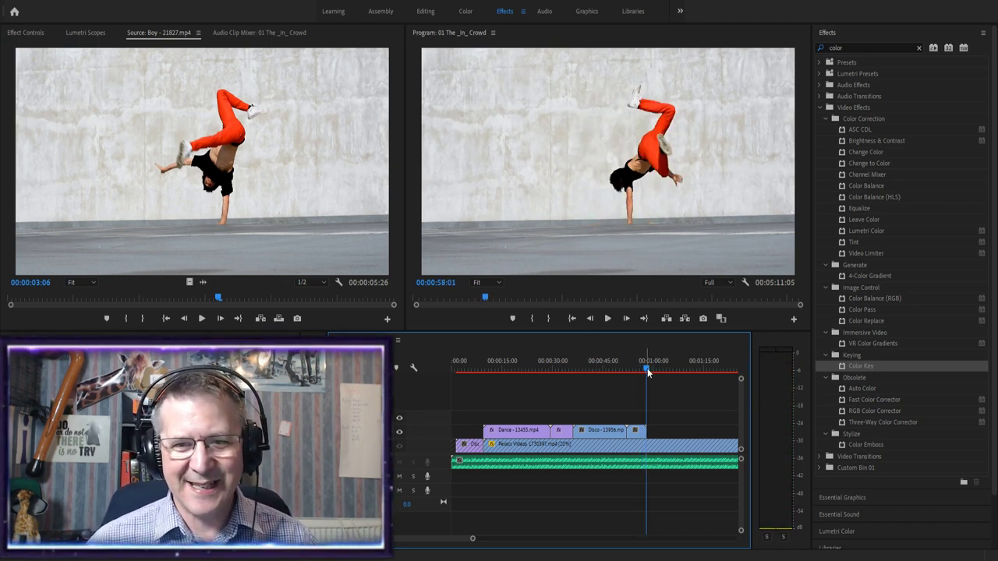
{"action": "left_click_drag", "start_coordinate": [647, 368], "coordinate": [505, 376]}
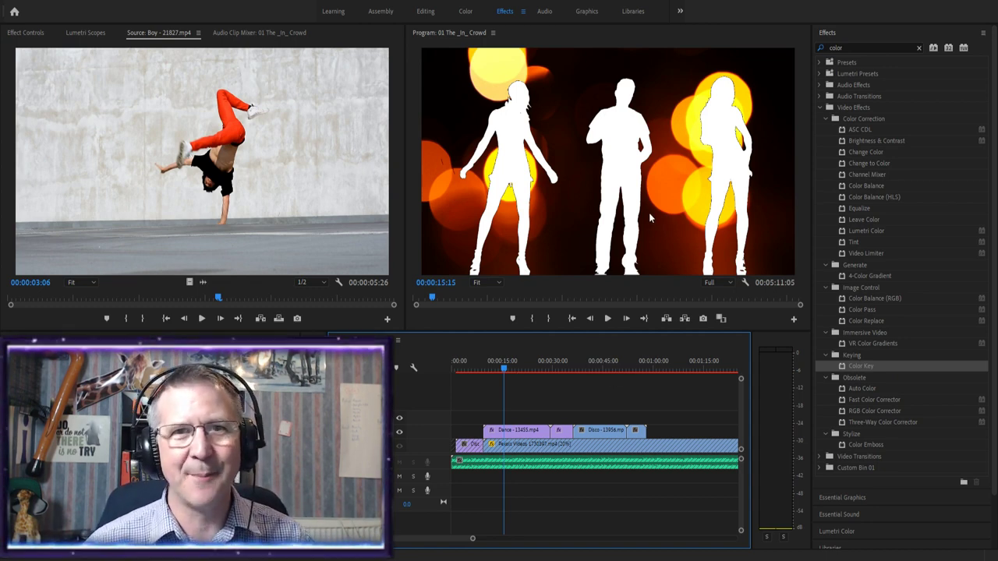
Switch to the Graphics workspace with Essential Graphics on Edit, and lock track V2
{"action": "left_click", "coordinate": [587, 11]}
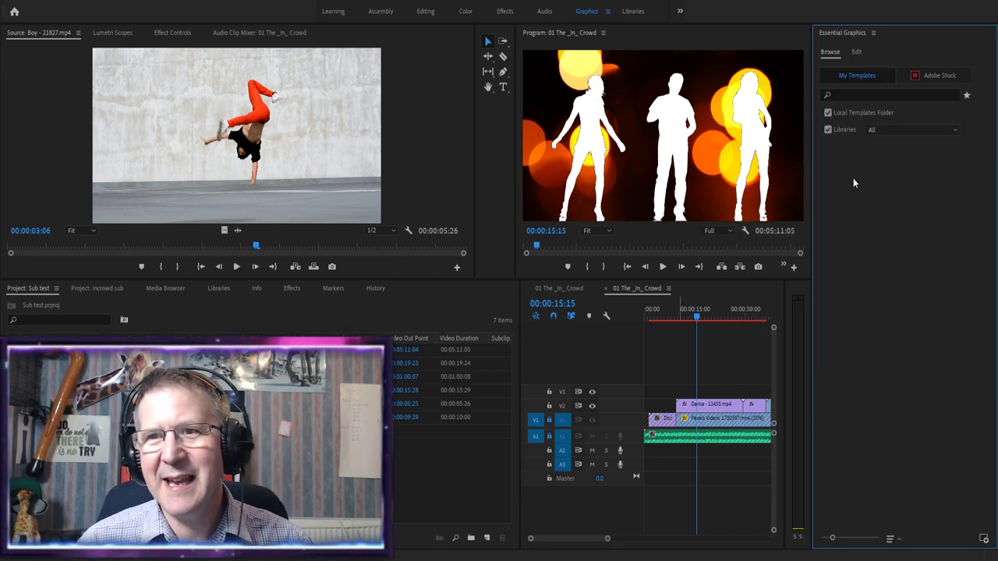
{"action": "left_click", "coordinate": [857, 52]}
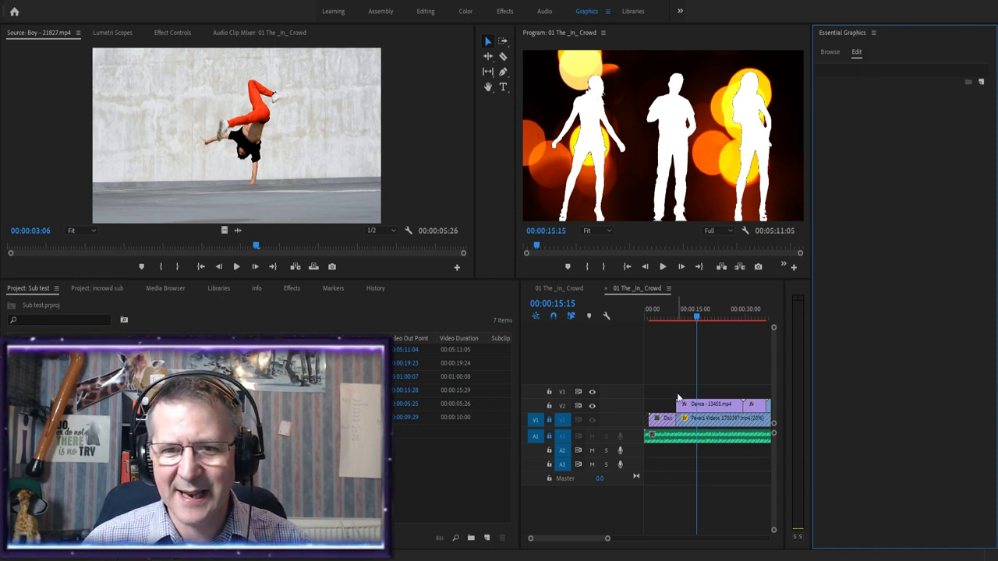
{"action": "left_click", "coordinate": [550, 406]}
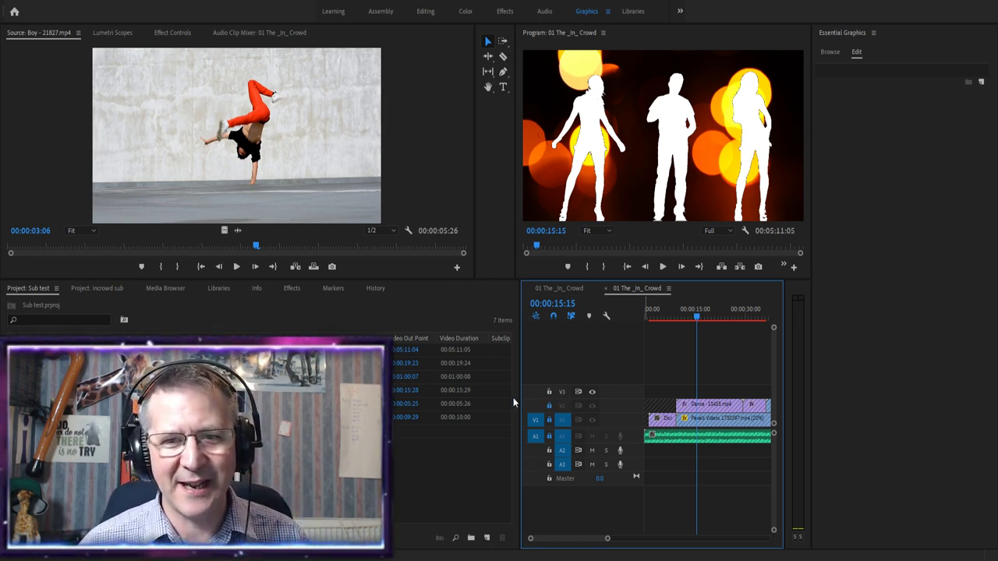
Widen the timeline and program viewer, then add a new text layer to the sequence
{"action": "left_click_drag", "start_coordinate": [519, 404], "coordinate": [396, 404]}
{"action": "left_click_drag", "start_coordinate": [475, 161], "coordinate": [391, 162]}
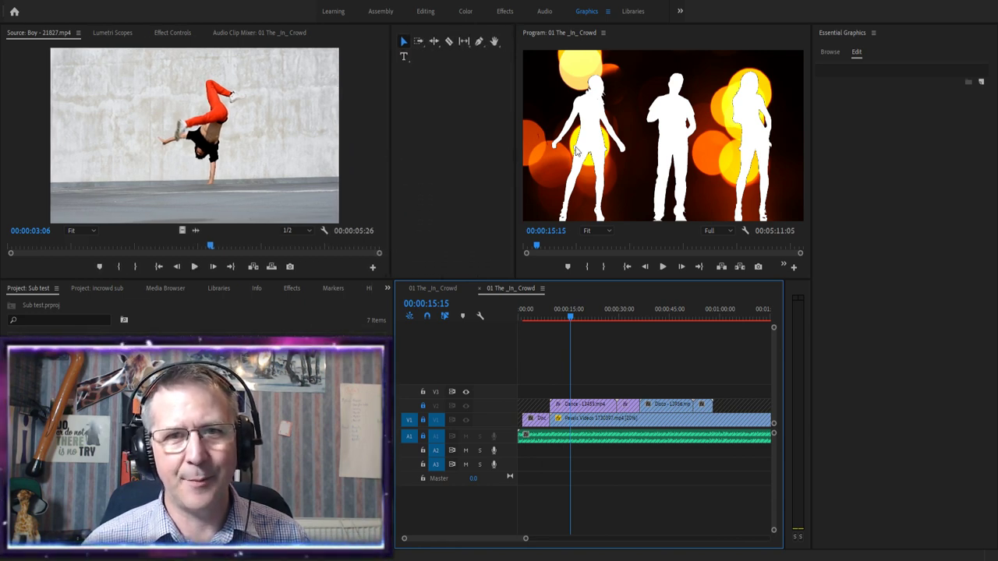
{"action": "left_click_drag", "start_coordinate": [512, 160], "coordinate": [415, 166]}
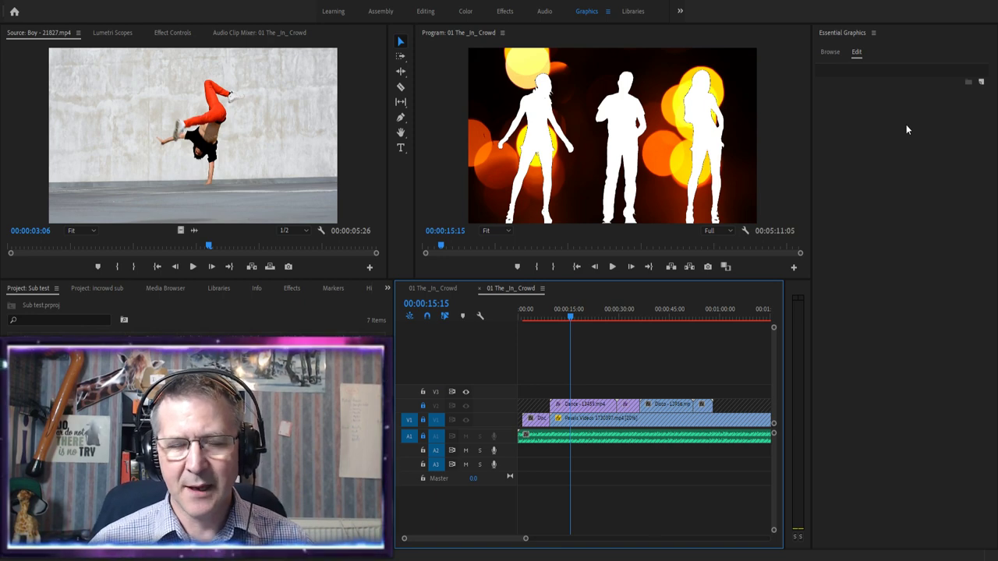
{"action": "left_click", "coordinate": [983, 82]}
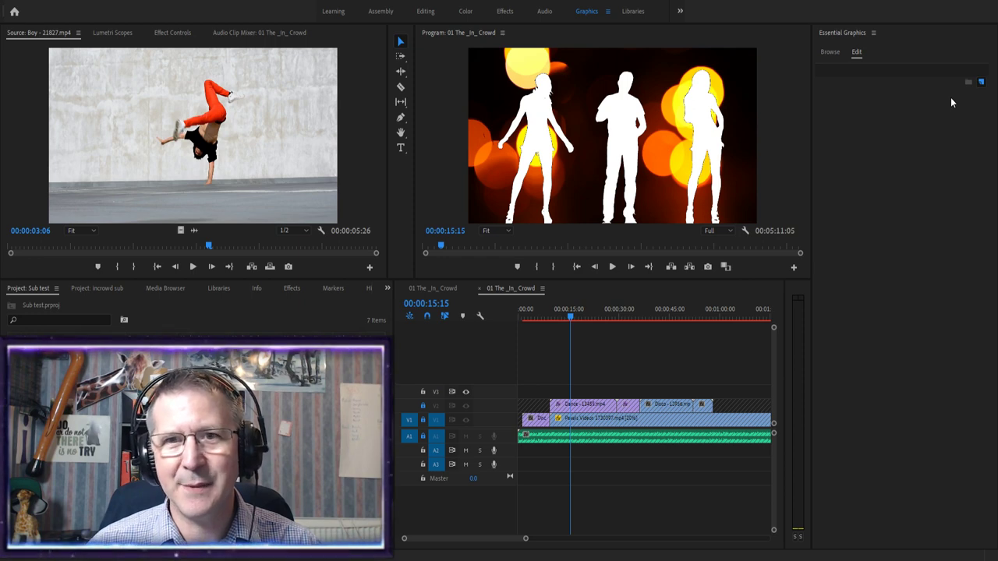
{"action": "left_click", "coordinate": [950, 97]}
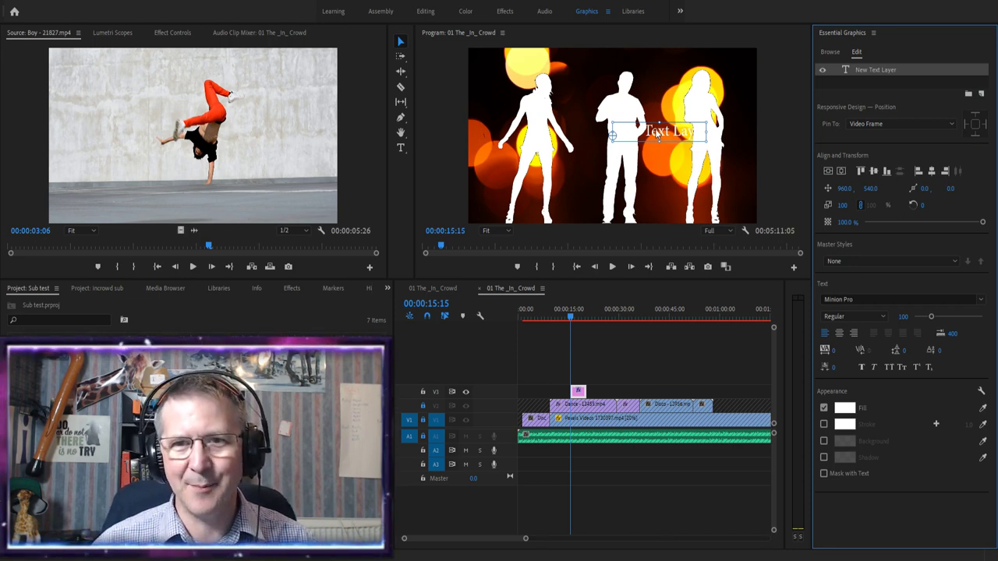
Replace the title's placeholder text with the lyric "You're in with the in crowd"
{"action": "left_click", "coordinate": [400, 150]}
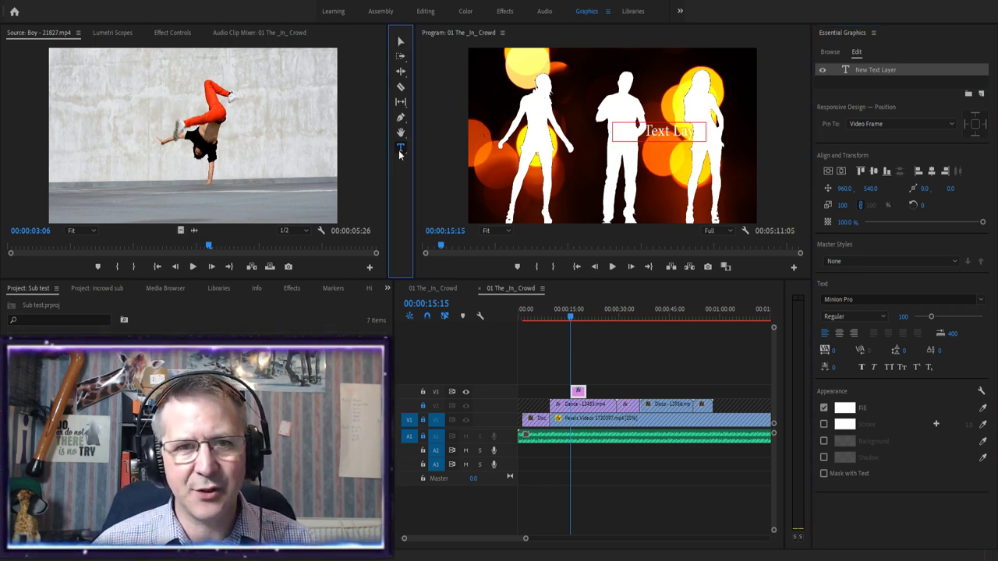
{"action": "left_click", "coordinate": [646, 131]}
{"action": "key", "text": "ctrl+a"}
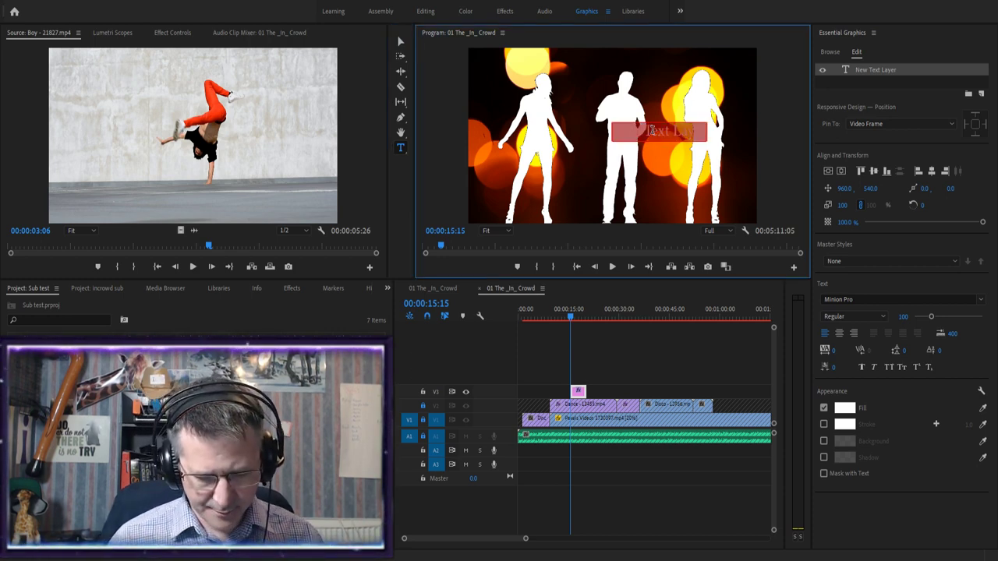
{"action": "type", "text": "You're in wqith th"}
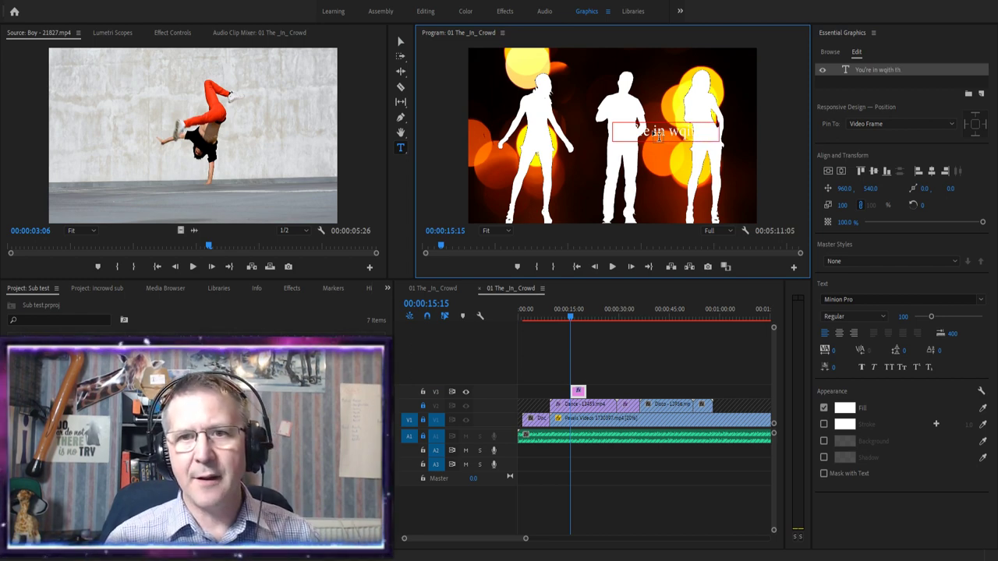
{"action": "key", "text": "BackSpace"}
{"action": "key", "text": "BackSpace"}
{"action": "key", "text": "BackSpace"}
{"action": "key", "text": "BackSpace"}
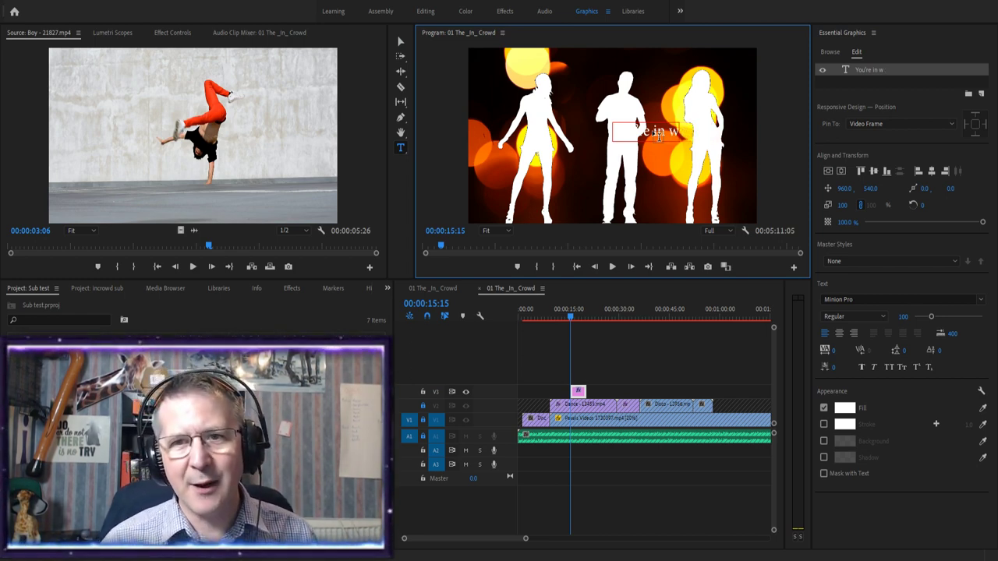
{"action": "type", "text": "ith the in crowd"}
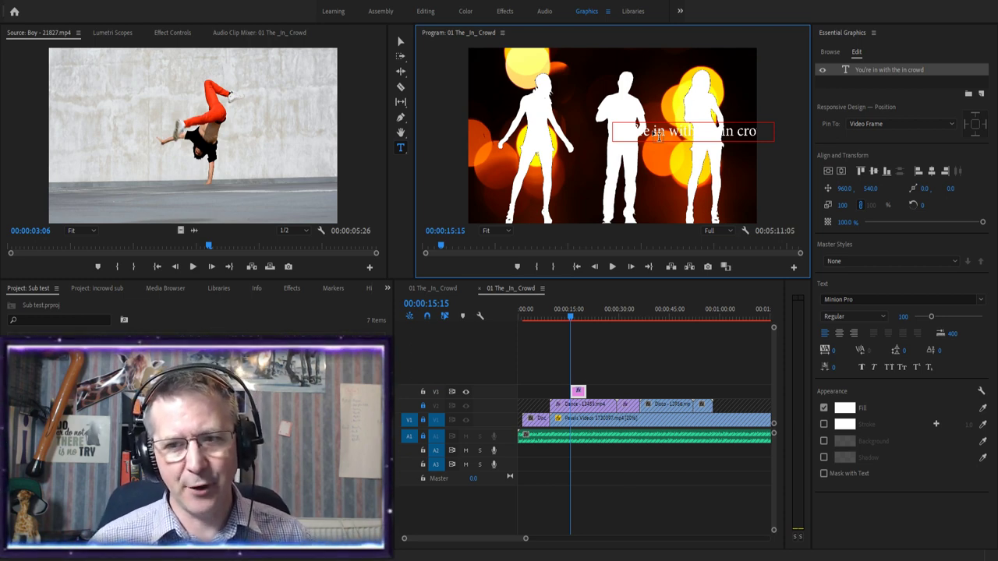
{"action": "left_click", "coordinate": [400, 41]}
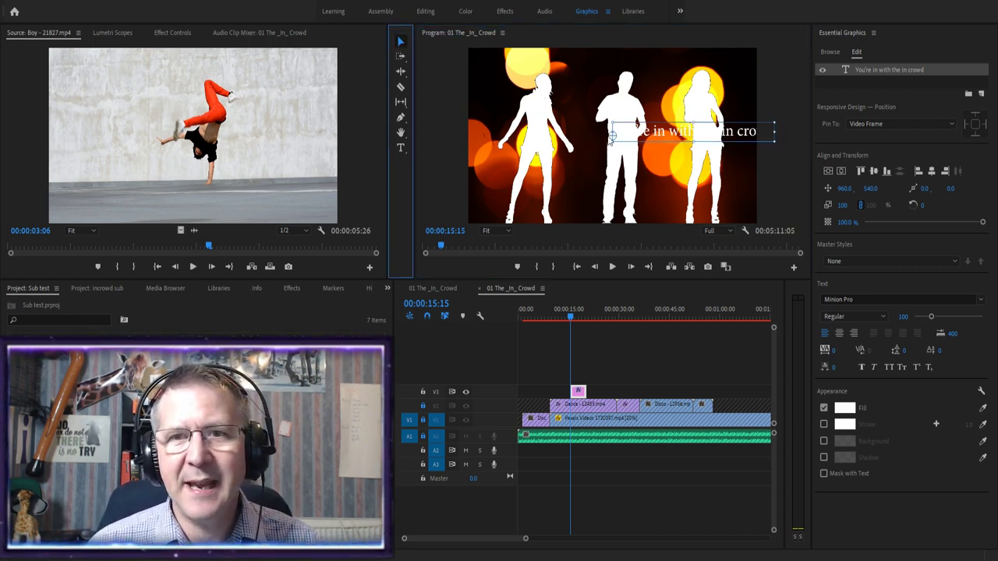
Move the lyric title to the top of the frame and enlarge it slightly
{"action": "left_click_drag", "start_coordinate": [661, 134], "coordinate": [544, 66]}
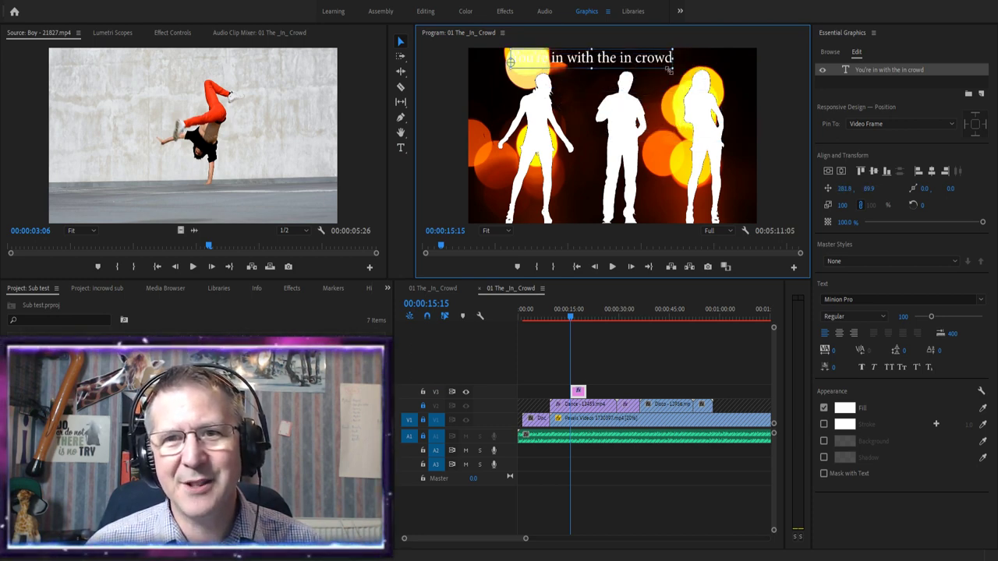
{"action": "left_click_drag", "start_coordinate": [673, 70], "coordinate": [724, 75]}
{"action": "left_click_drag", "start_coordinate": [641, 71], "coordinate": [638, 71]}
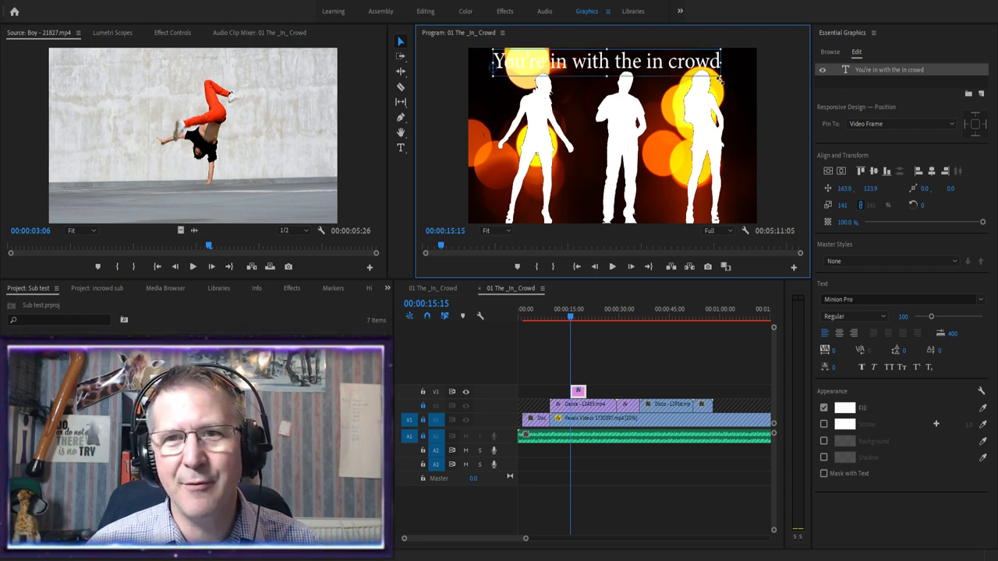
{"action": "left_click_drag", "start_coordinate": [720, 81], "coordinate": [701, 75]}
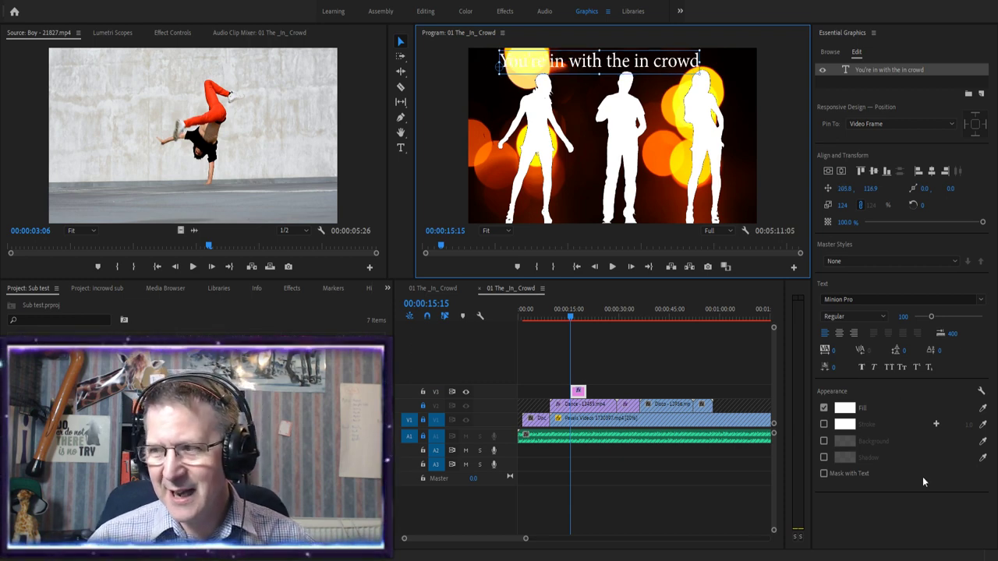
Give the title a background box at 100% opacity and enlarge the box
{"action": "left_click", "coordinate": [823, 443]}
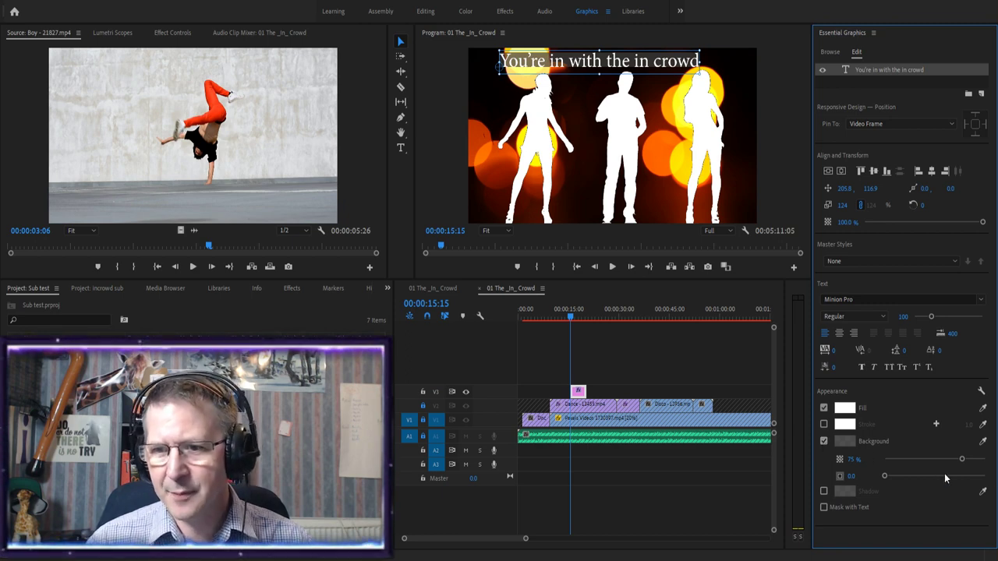
{"action": "left_click_drag", "start_coordinate": [979, 463], "coordinate": [989, 461]}
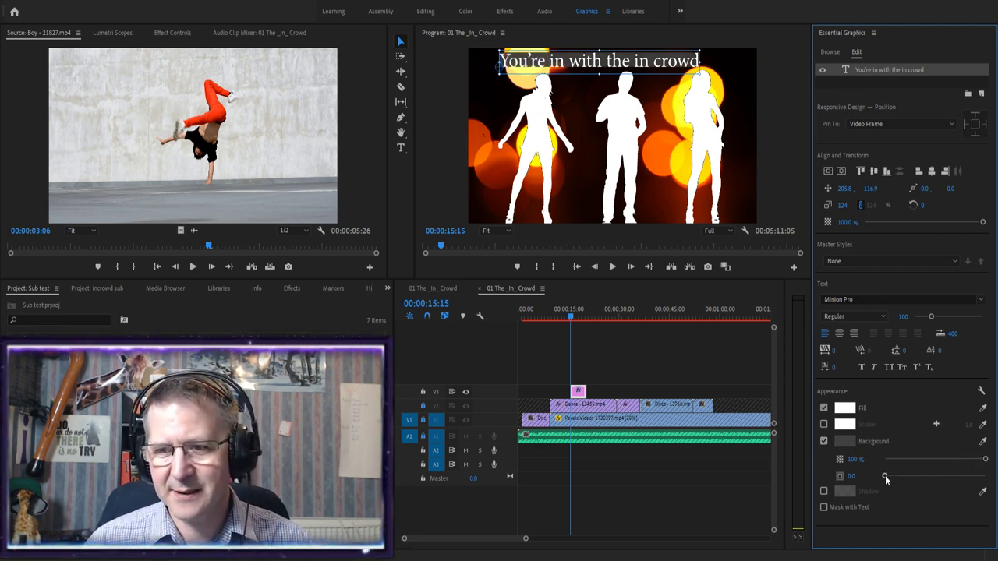
{"action": "left_click_drag", "start_coordinate": [889, 477], "coordinate": [913, 474]}
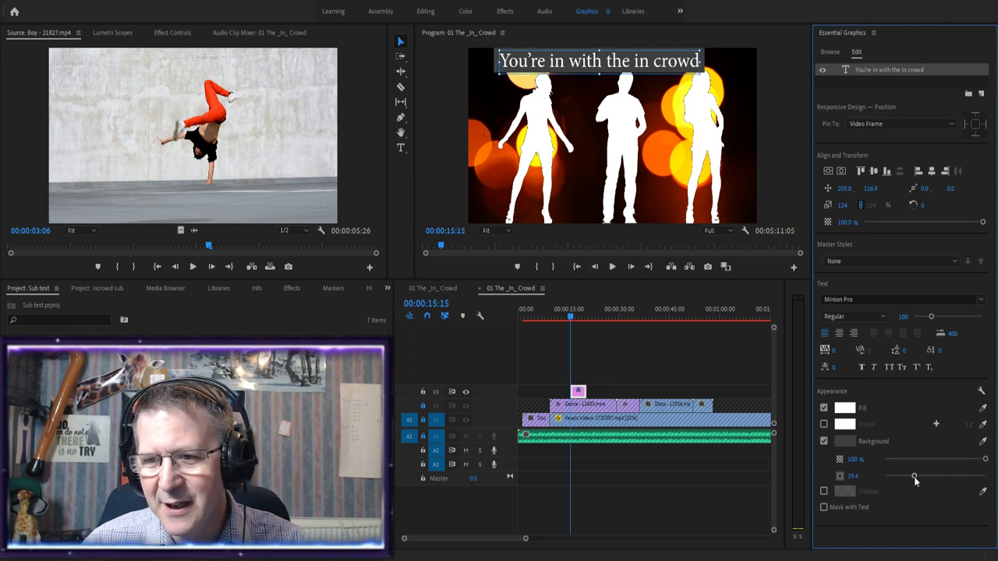
{"action": "left_click_drag", "start_coordinate": [915, 477], "coordinate": [924, 477]}
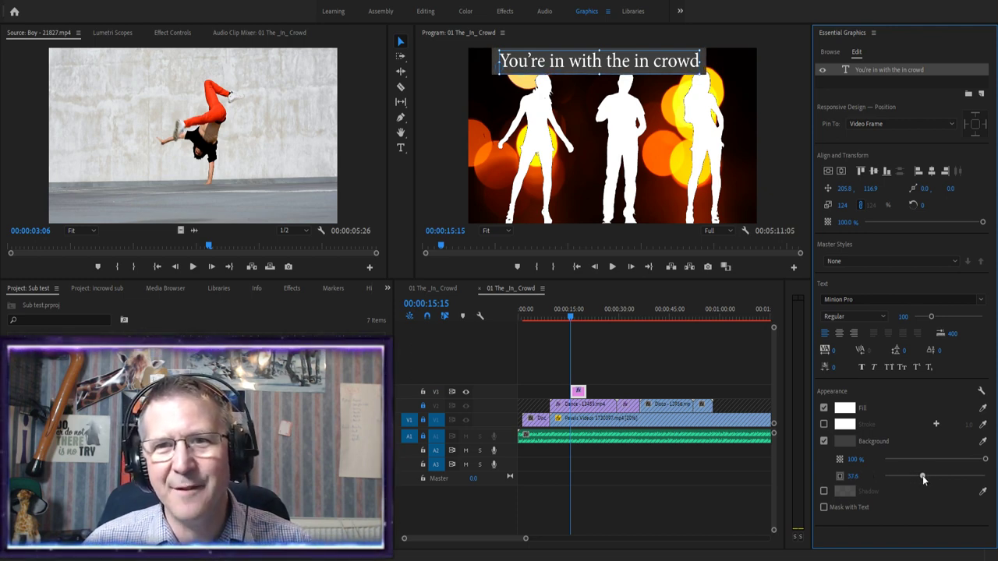
{"action": "left_click", "coordinate": [637, 357]}
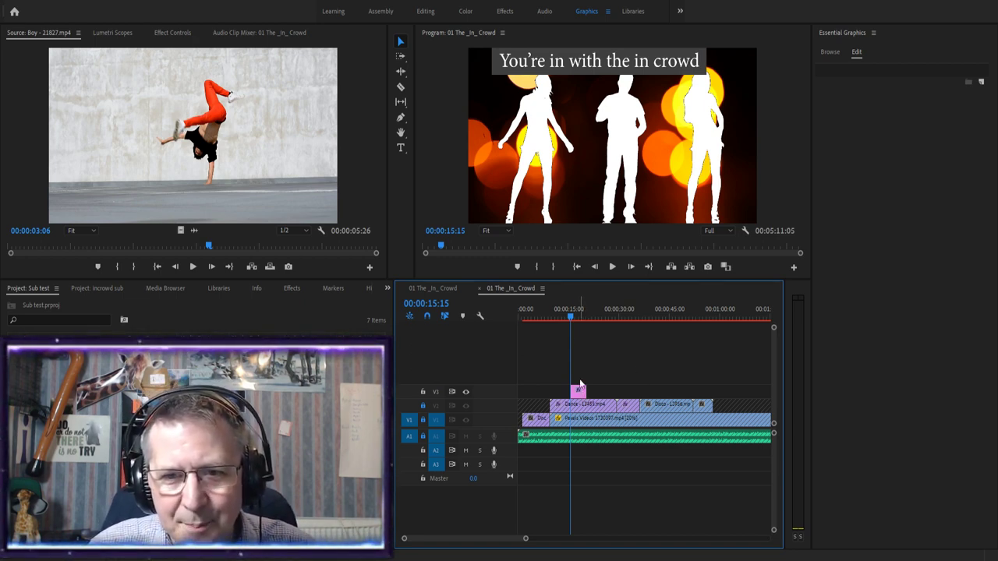
Trim the V3 lyric caption so it ends at about 13:15
{"action": "key", "text": "Up"}
{"action": "key", "text": "Up"}
{"action": "mouse_move", "coordinate": [579, 392]}
{"action": "left_mouse_down"}
{"action": "mouse_move", "coordinate": [557, 391]}
{"action": "mouse_move", "coordinate": [569, 389]}
{"action": "left_mouse_up"}
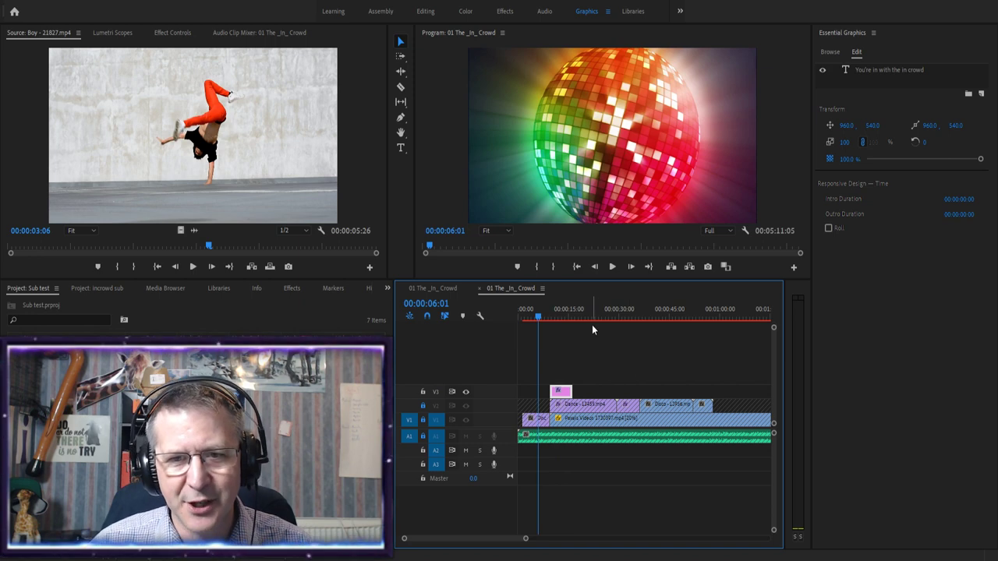
{"action": "left_click", "coordinate": [613, 267]}
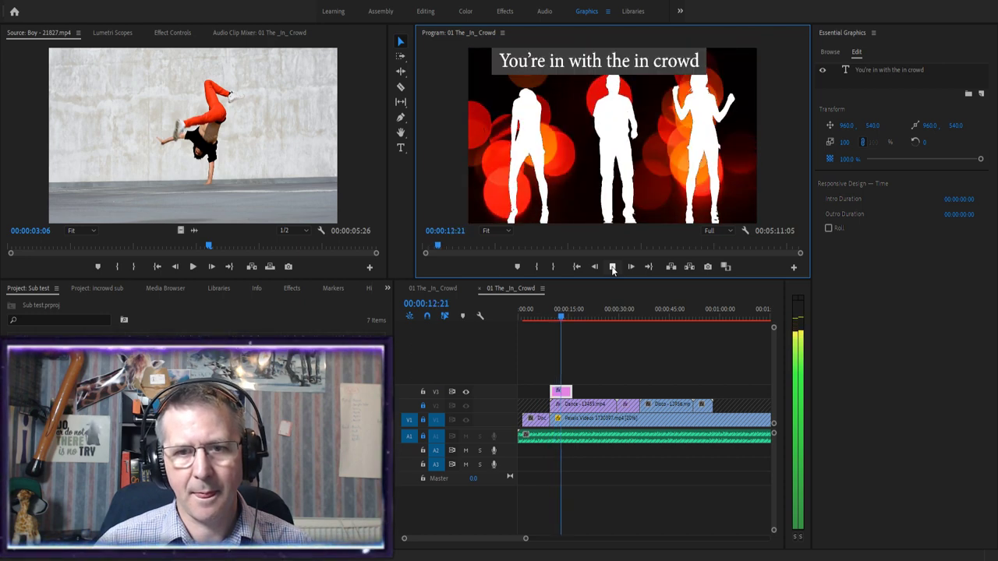
{"action": "left_click", "coordinate": [613, 267]}
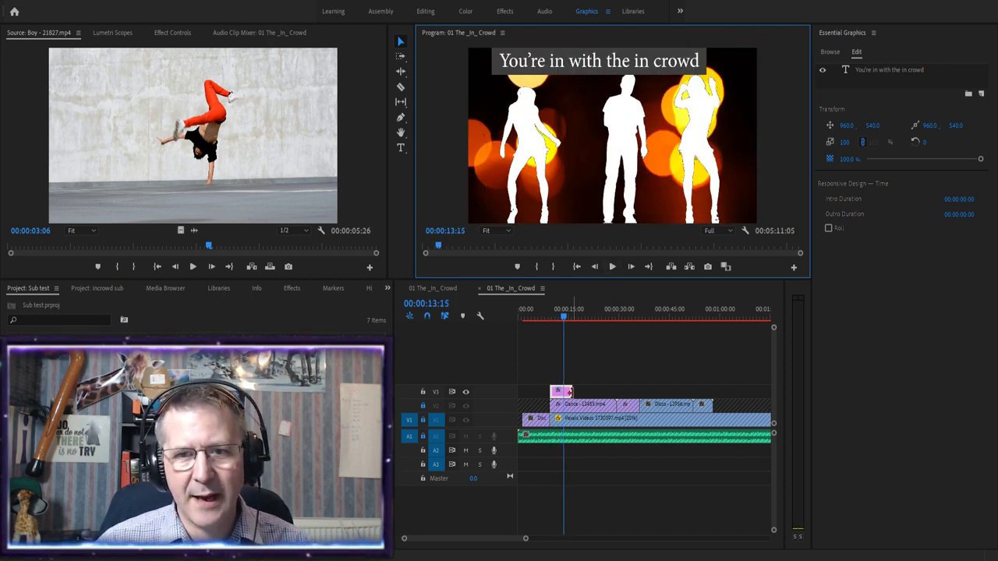
{"action": "left_click_drag", "start_coordinate": [571, 391], "coordinate": [562, 391]}
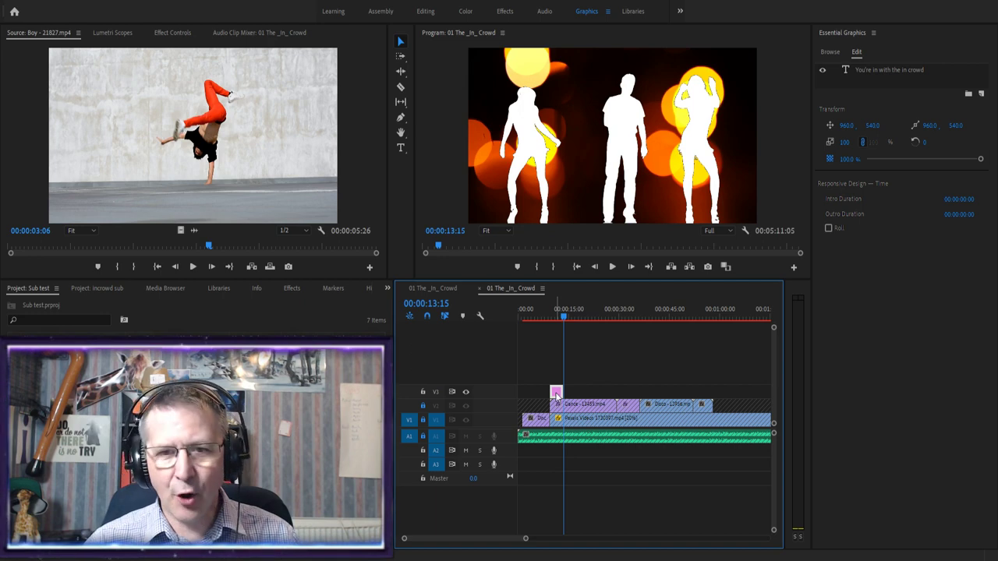
Paste a copy of the caption on V3 directly after the first and check it
{"action": "left_click", "coordinate": [588, 395]}
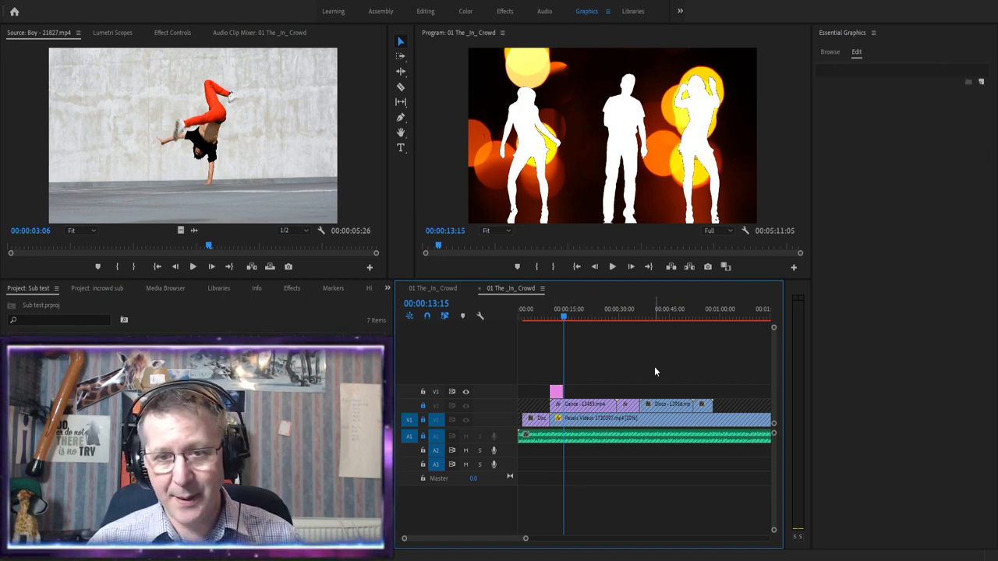
{"action": "key", "text": "space"}
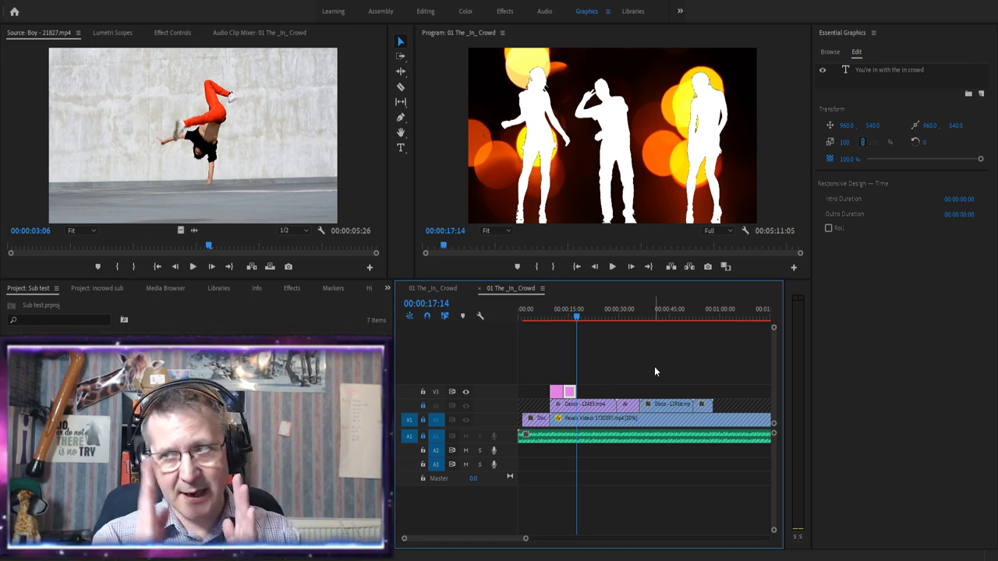
{"action": "left_click", "coordinate": [570, 320]}
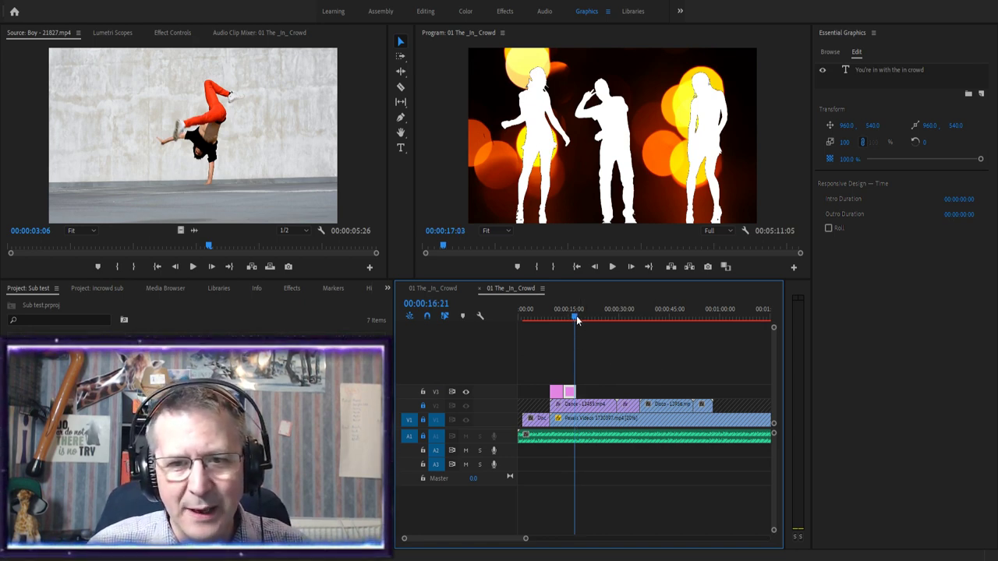
{"action": "left_click", "coordinate": [569, 319]}
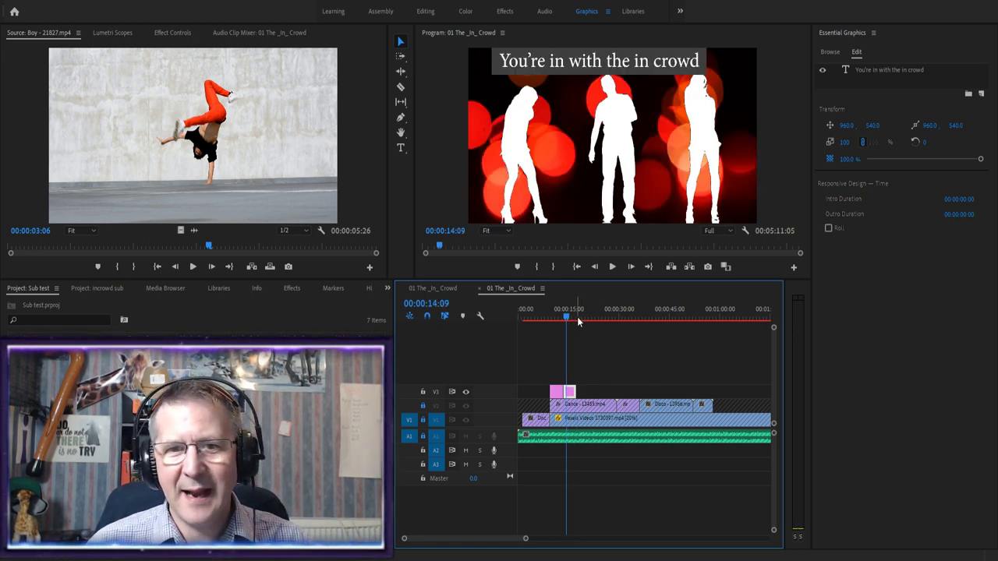
Retype the second caption as "I'm in with the in crowd" and centre it horizontally
{"action": "left_click", "coordinate": [401, 147]}
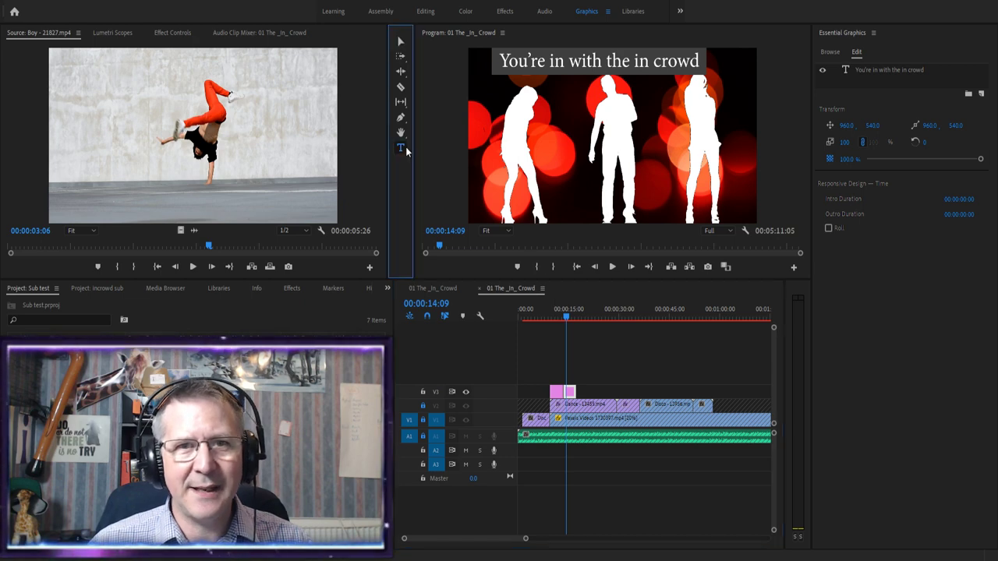
{"action": "triple_click", "coordinate": [592, 56]}
{"action": "type", "text": "I'"}
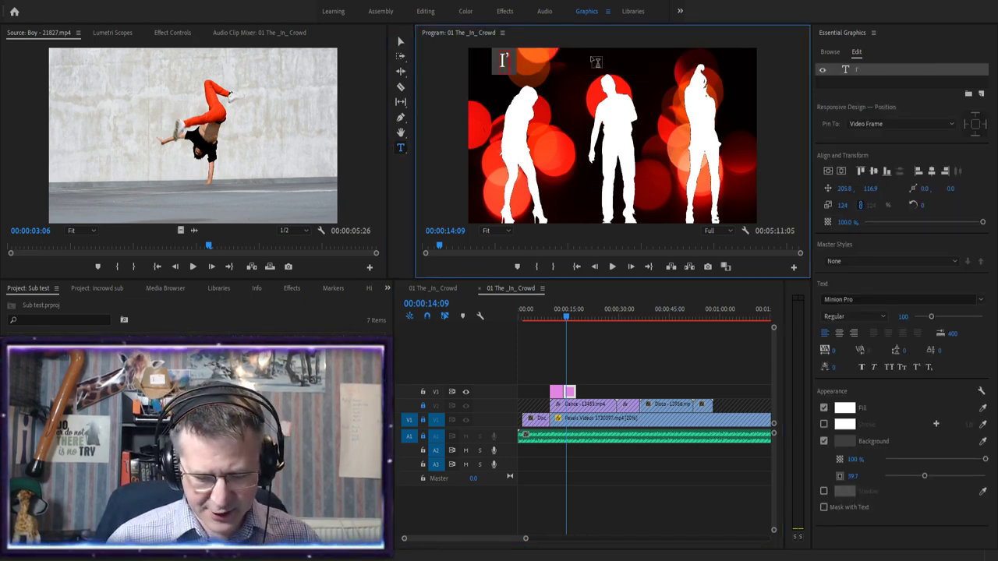
{"action": "type", "text": "m in with the"}
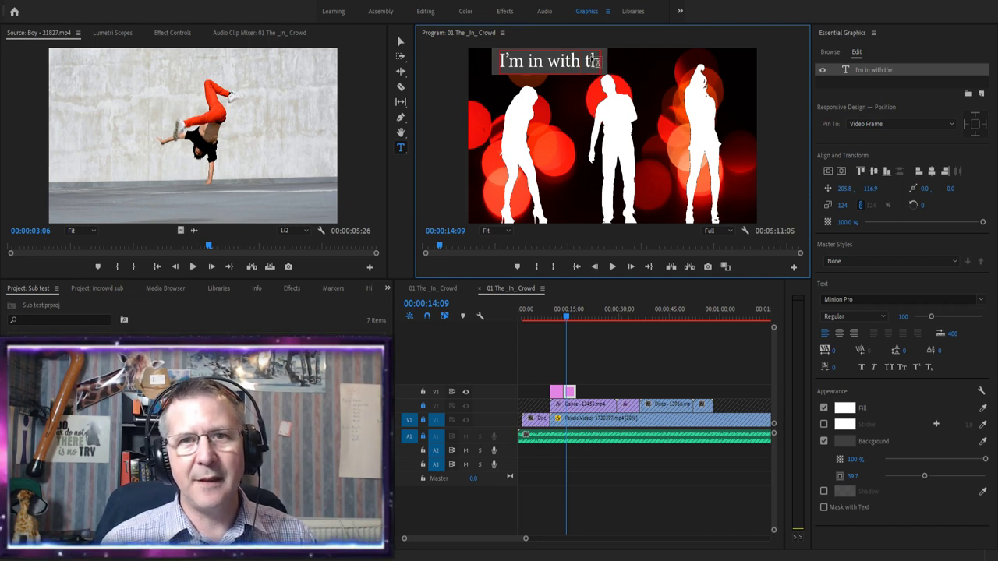
{"action": "type", "text": " in crowd"}
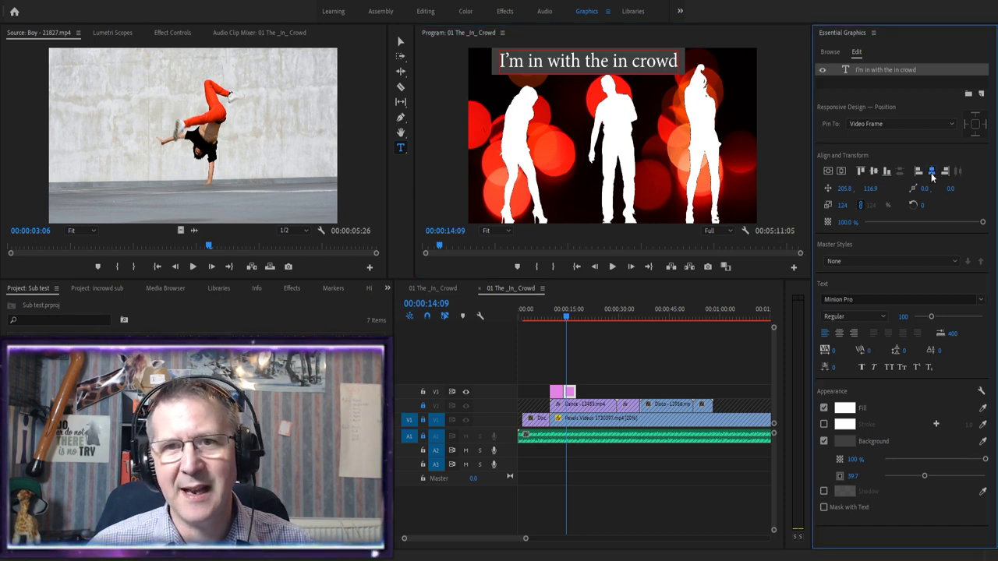
{"action": "left_click", "coordinate": [932, 173]}
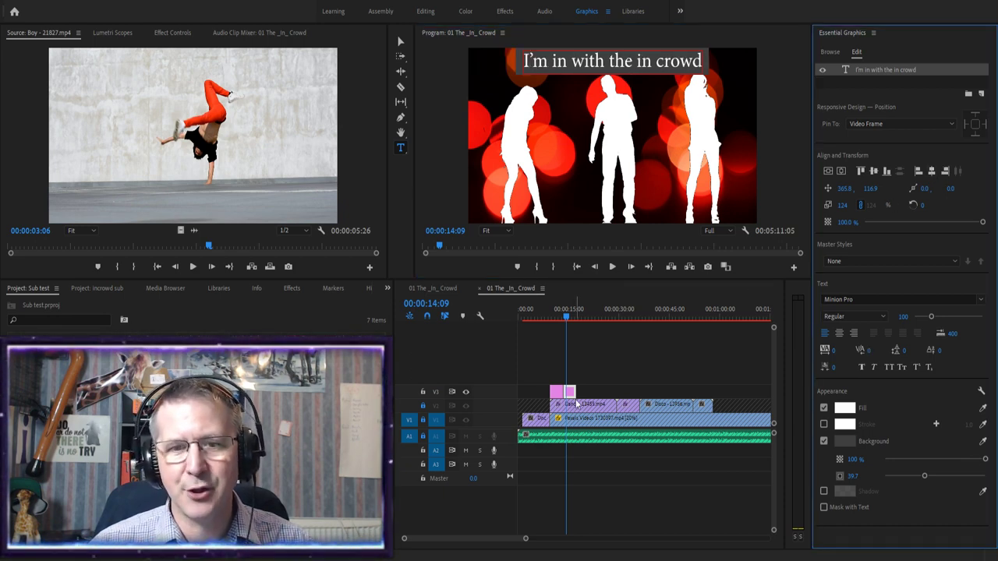
{"action": "left_click", "coordinate": [581, 343]}
Centre the first lyric caption horizontally in the frame as well
{"action": "left_click_drag", "start_coordinate": [568, 319], "coordinate": [559, 315]}
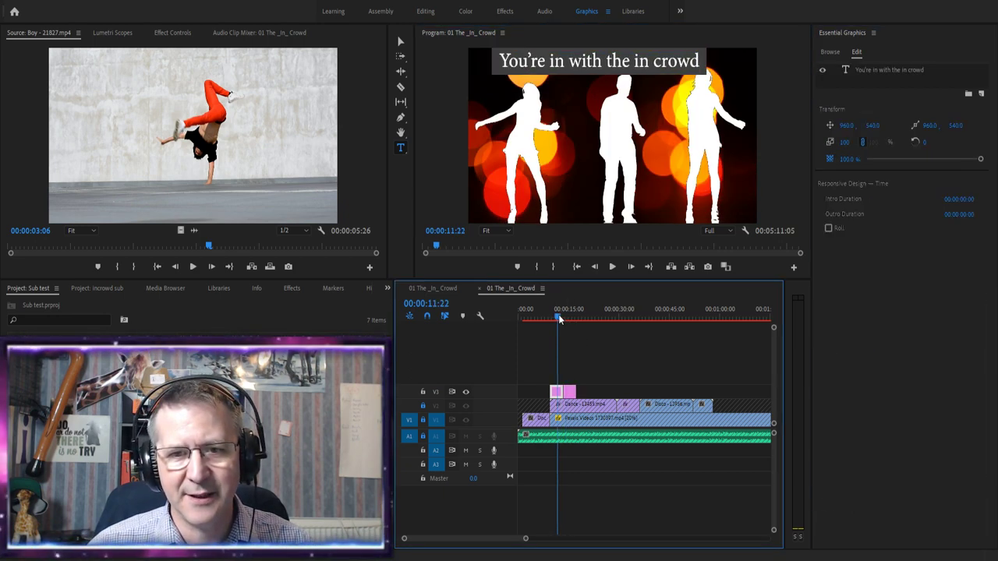
{"action": "left_click", "coordinate": [653, 62]}
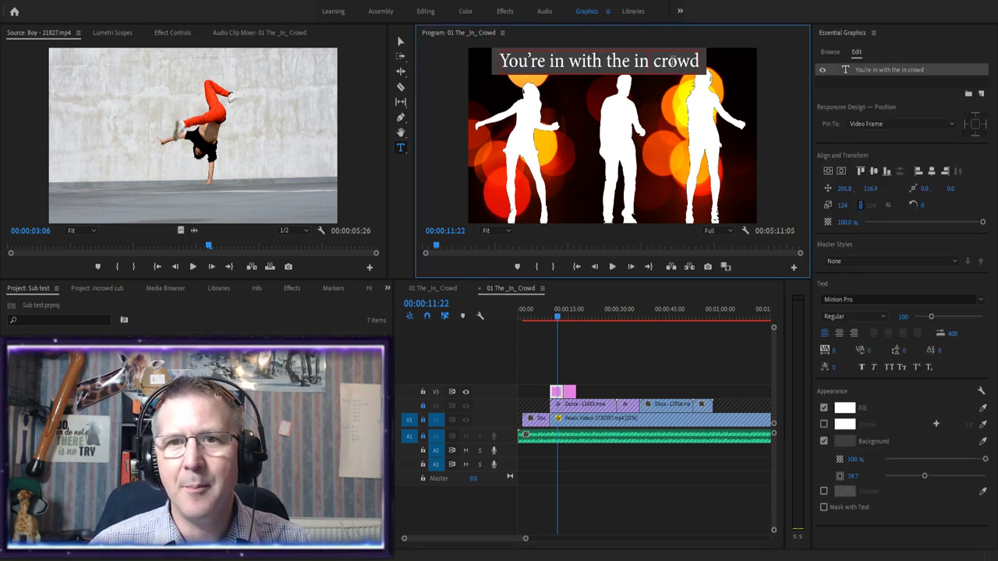
{"action": "left_click", "coordinate": [931, 172]}
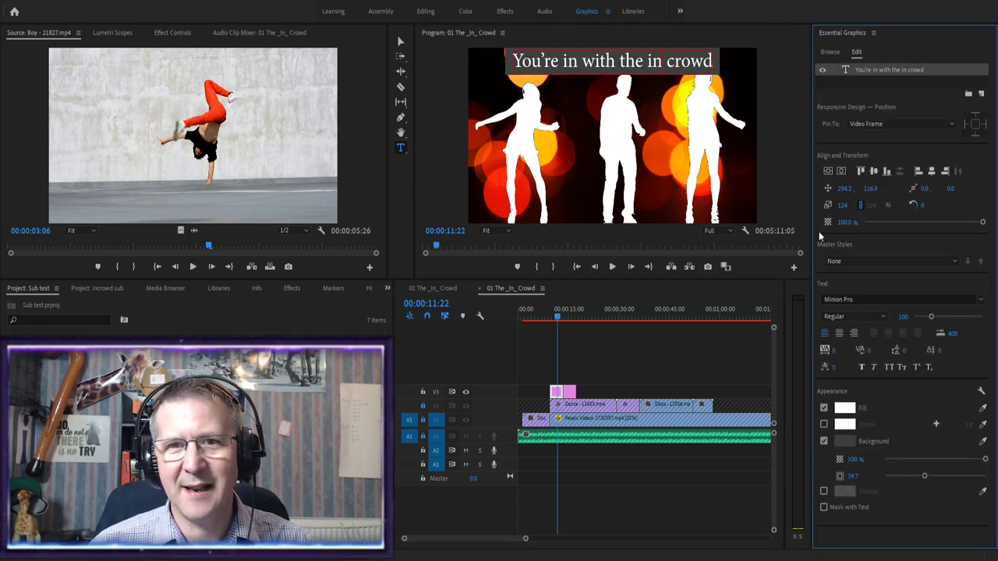
{"action": "left_click_drag", "start_coordinate": [560, 319], "coordinate": [541, 316]}
Play back the two captions, then move to about 54 s and zoom the timeline in
{"action": "key", "text": "space"}
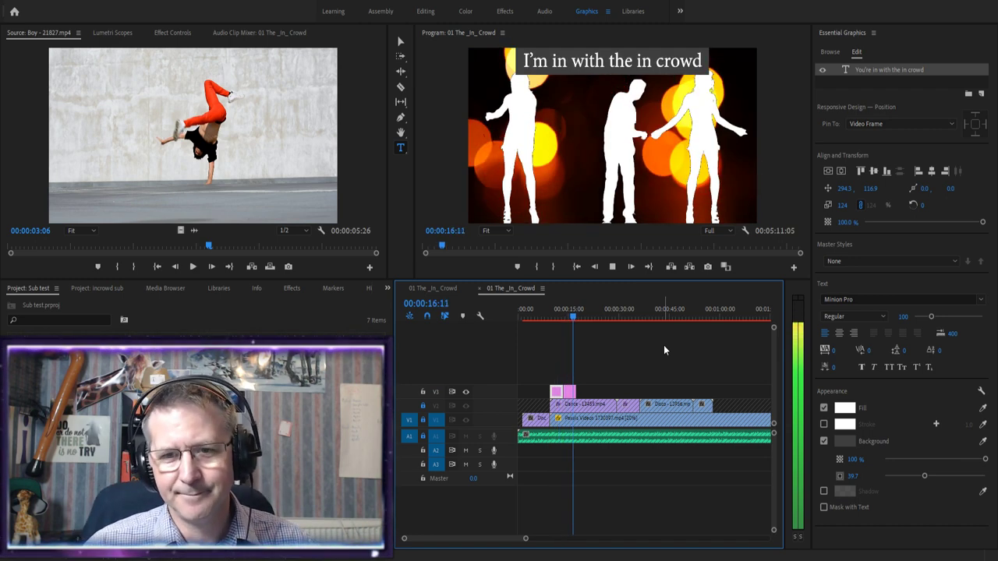
{"action": "key", "text": "space"}
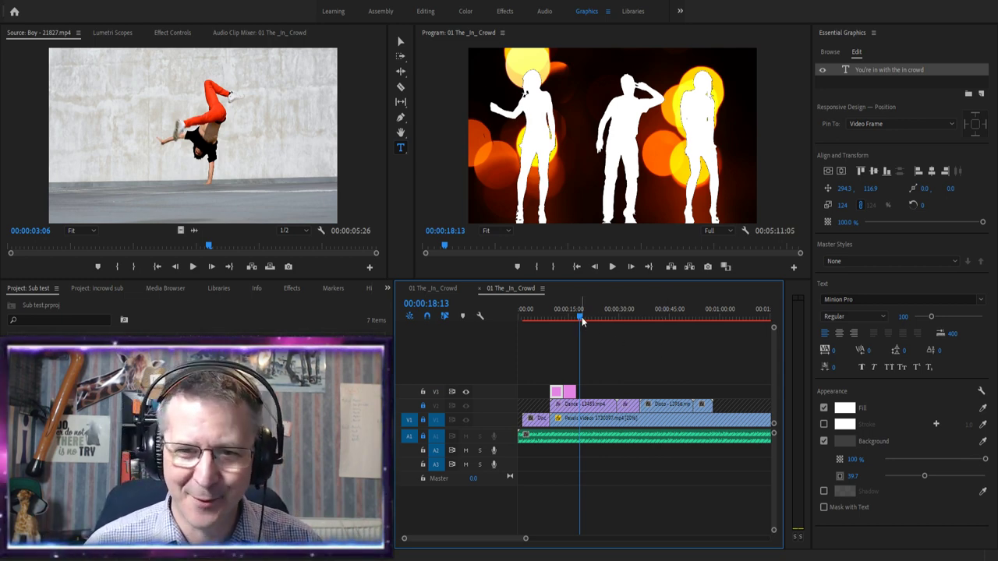
{"action": "left_click_drag", "start_coordinate": [582, 321], "coordinate": [702, 323]}
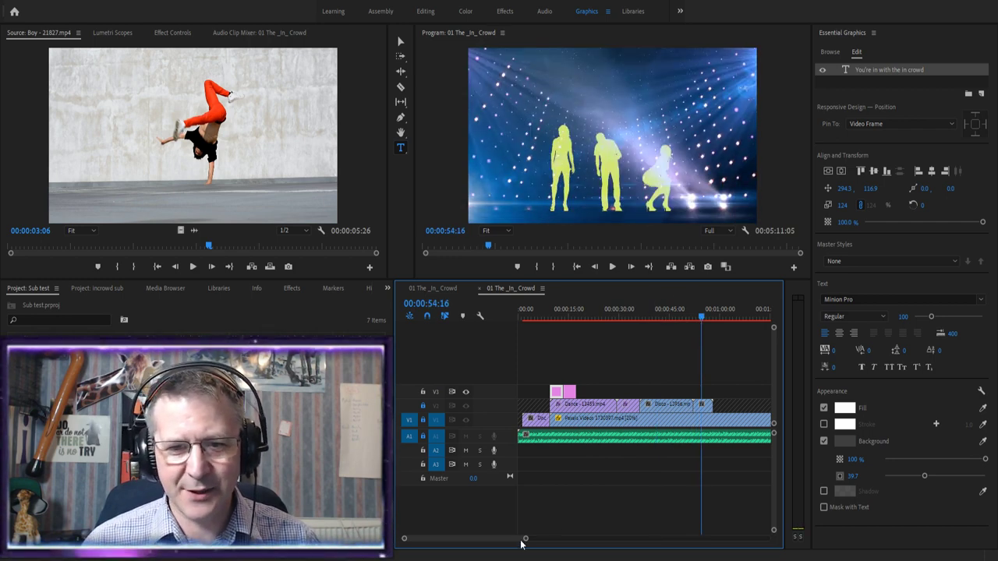
{"action": "scroll", "coordinate": [515, 539], "scroll_direction": "down", "scroll_amount": 5}
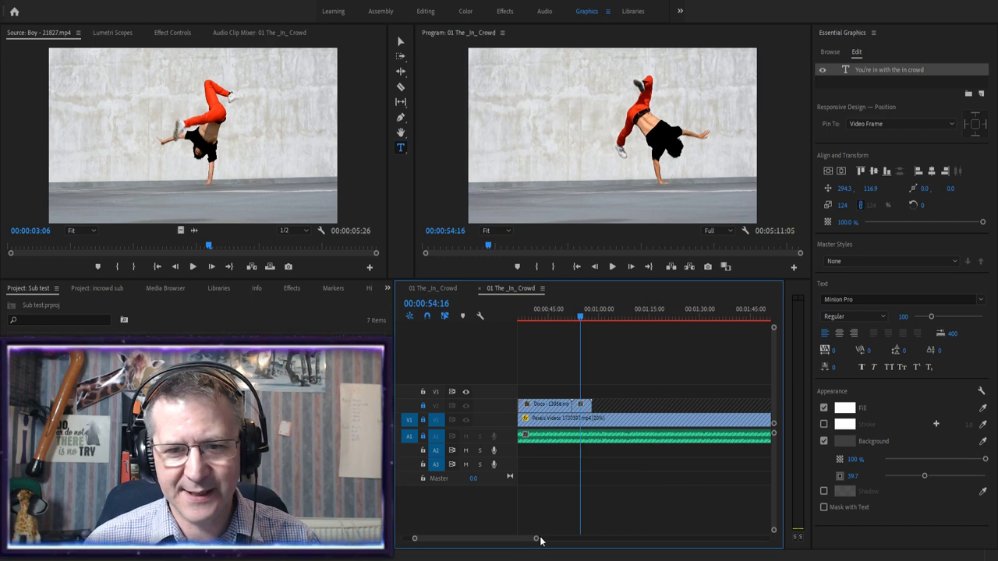
{"action": "left_click_drag", "start_coordinate": [536, 540], "coordinate": [467, 538]}
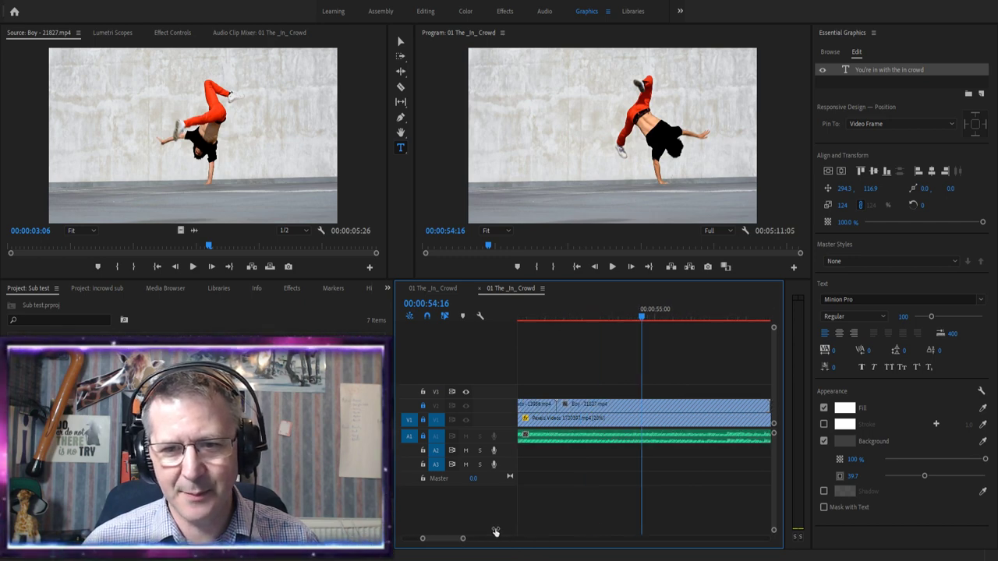
Park the playhead at 00:00:52:22 in the breakdance move and drop face.png onto V3
{"action": "left_click_drag", "start_coordinate": [642, 318], "coordinate": [556, 329]}
{"action": "key", "text": "space"}
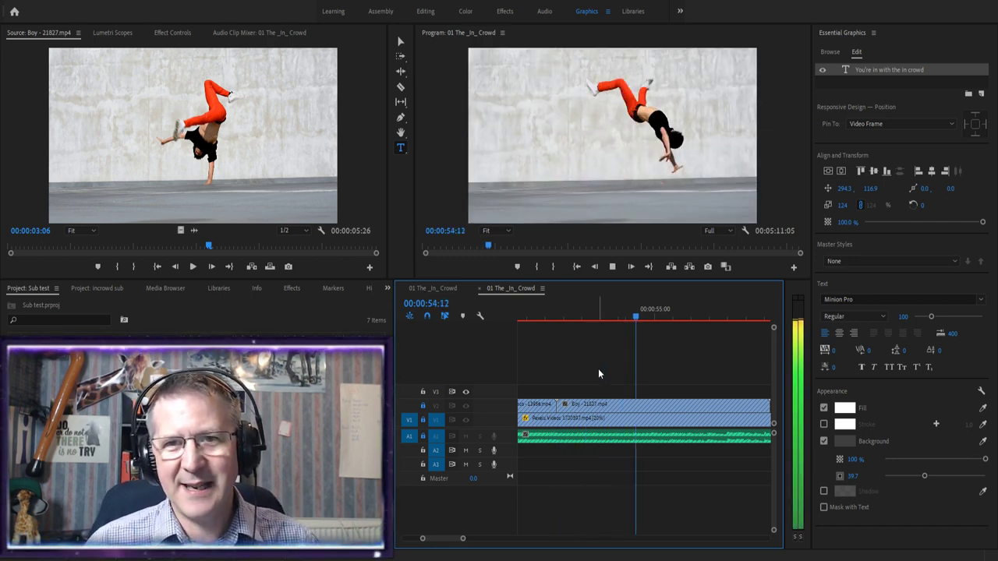
{"action": "key", "text": "space"}
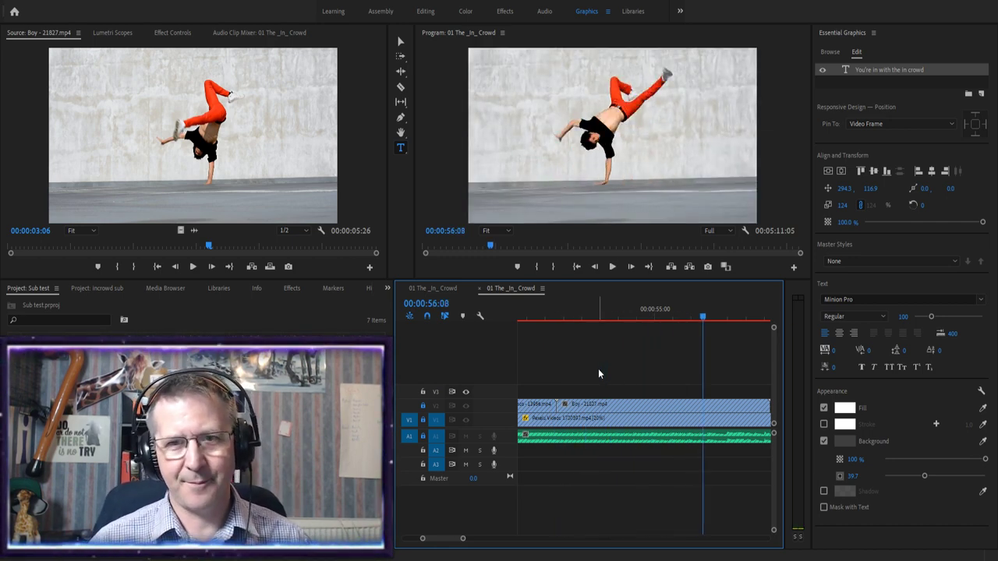
{"action": "left_click_drag", "start_coordinate": [704, 319], "coordinate": [556, 324]}
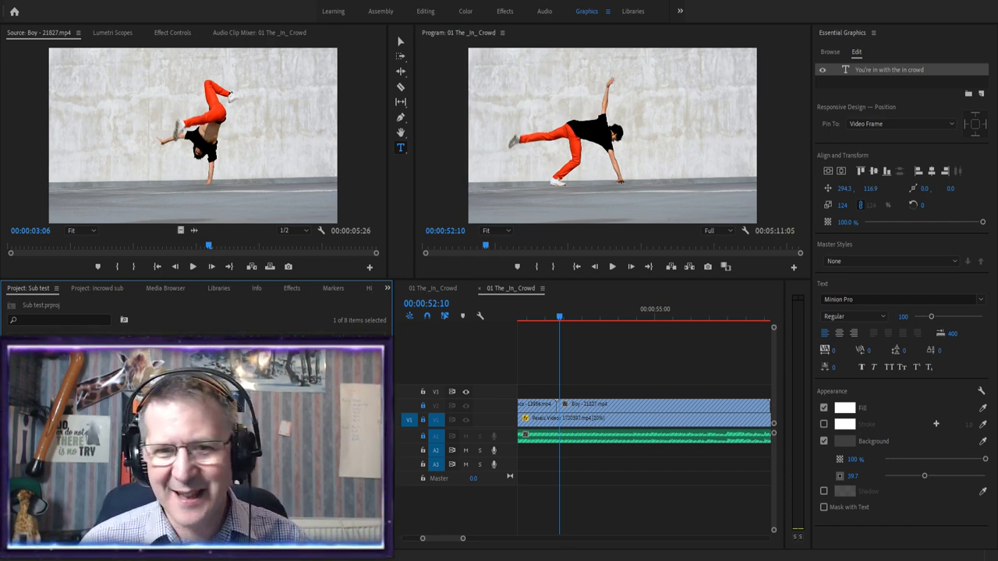
{"action": "left_click", "coordinate": [557, 318]}
{"action": "left_click_drag", "start_coordinate": [557, 317], "coordinate": [577, 320]}
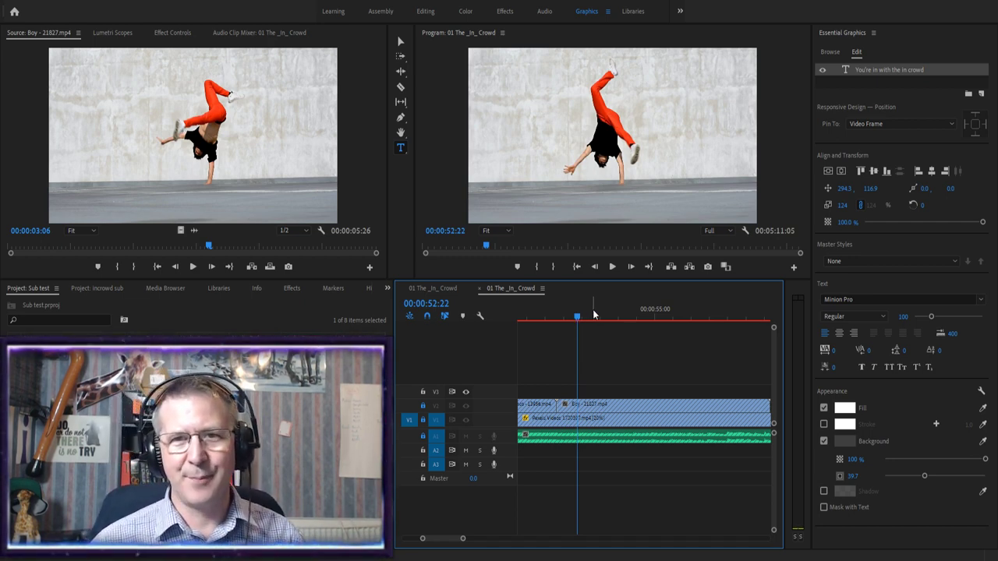
{"action": "left_click_drag", "start_coordinate": [195, 367], "coordinate": [589, 390]}
Shorten the face clip, then scale it down, turn it upside down and place it on the dancer's head
{"action": "left_click_drag", "start_coordinate": [668, 394], "coordinate": [658, 396]}
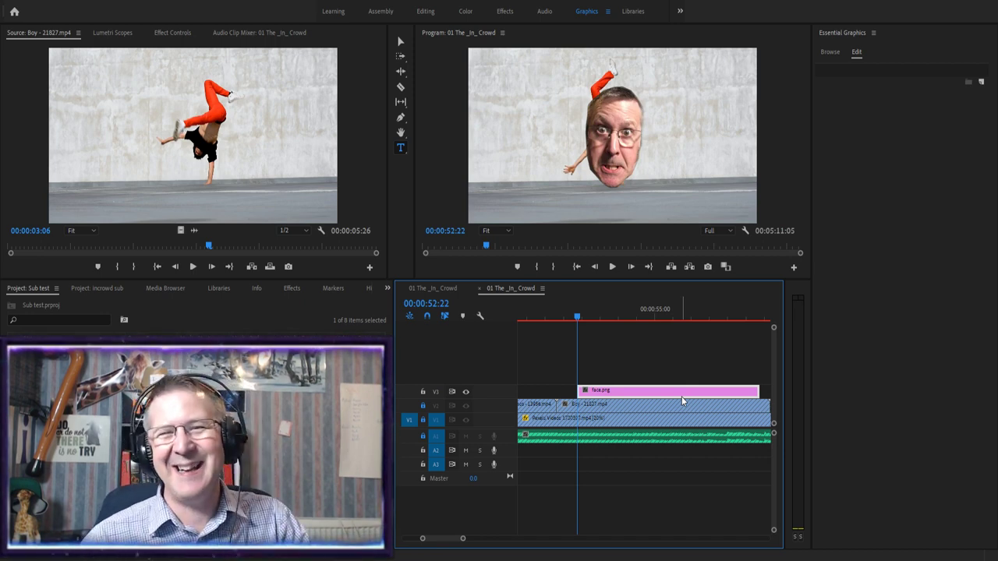
{"action": "left_click_drag", "start_coordinate": [758, 391], "coordinate": [597, 392]}
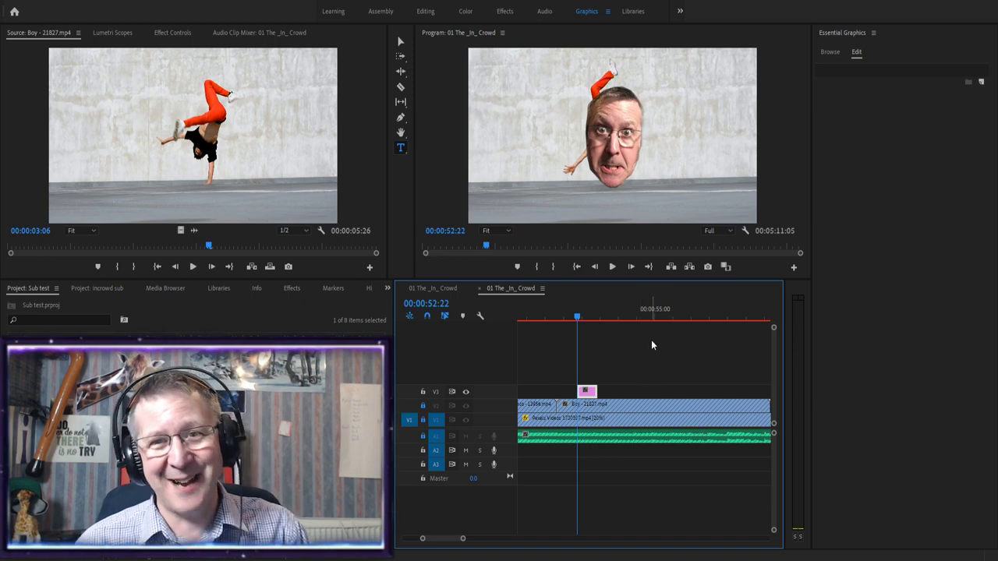
{"action": "left_click", "coordinate": [401, 41]}
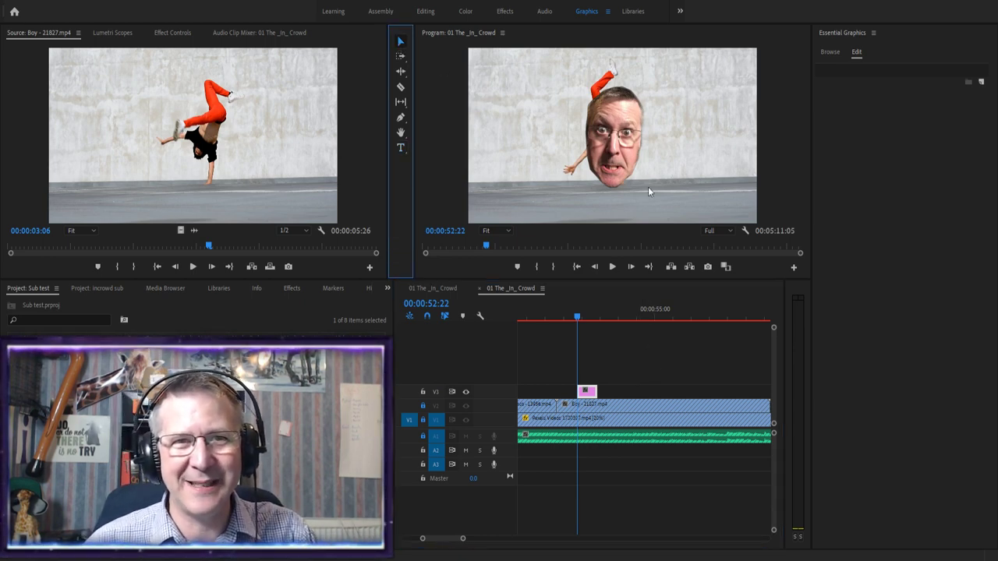
{"action": "left_click", "coordinate": [627, 159]}
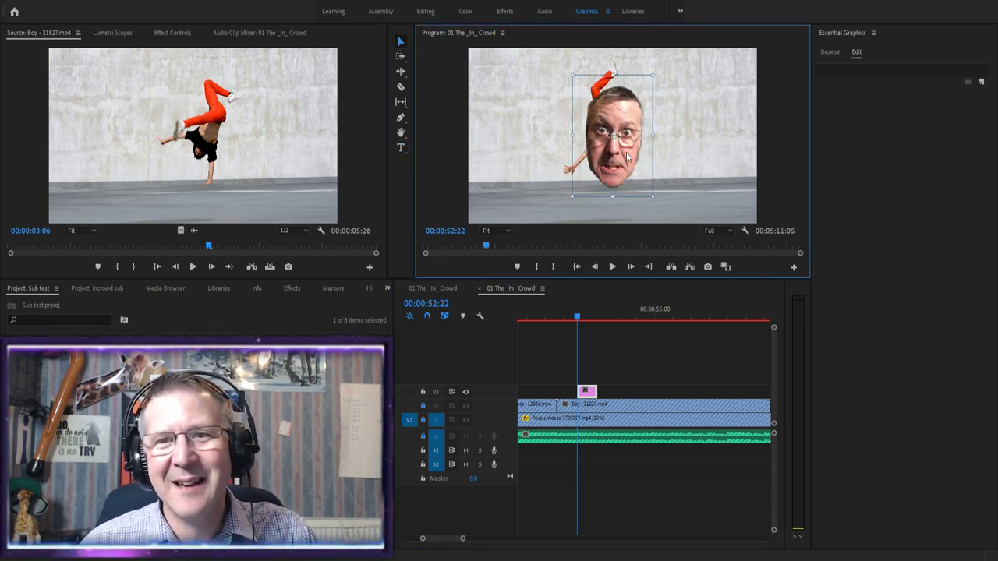
{"action": "left_click_drag", "start_coordinate": [656, 79], "coordinate": [611, 140]}
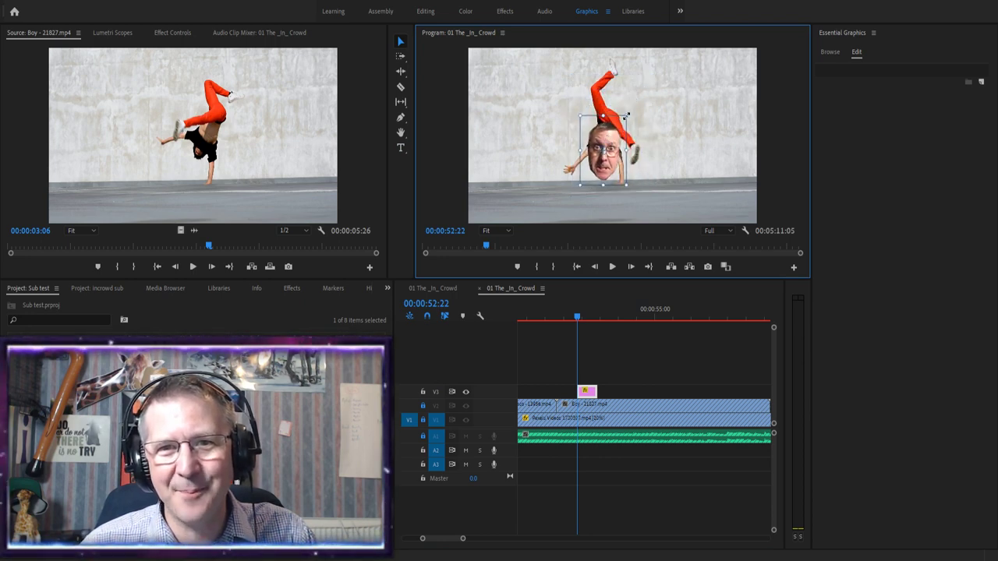
{"action": "left_click_drag", "start_coordinate": [630, 115], "coordinate": [566, 174]}
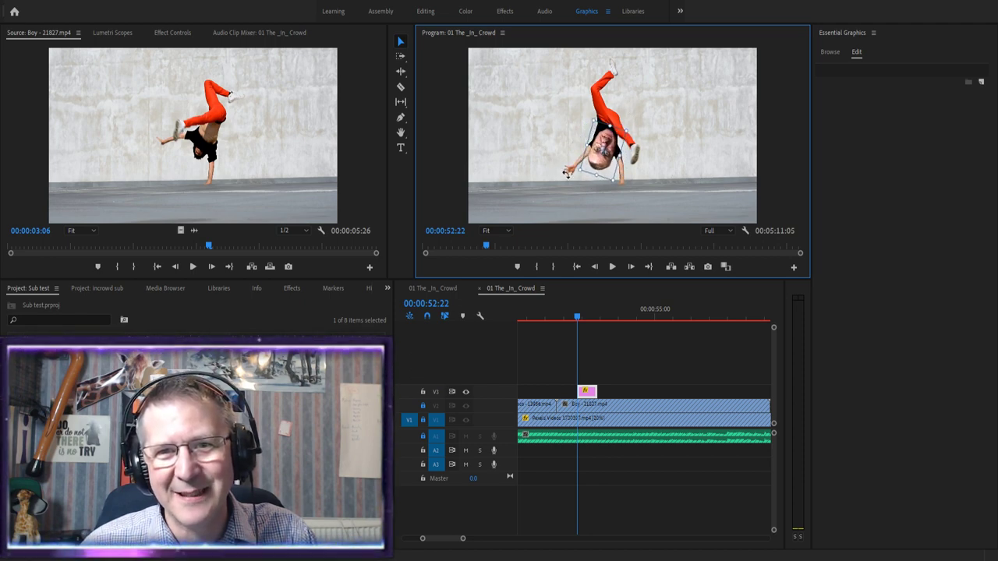
{"action": "mouse_move", "coordinate": [617, 141]}
{"action": "left_mouse_down"}
{"action": "mouse_move", "coordinate": [615, 150]}
{"action": "mouse_move", "coordinate": [631, 153]}
{"action": "left_mouse_up"}
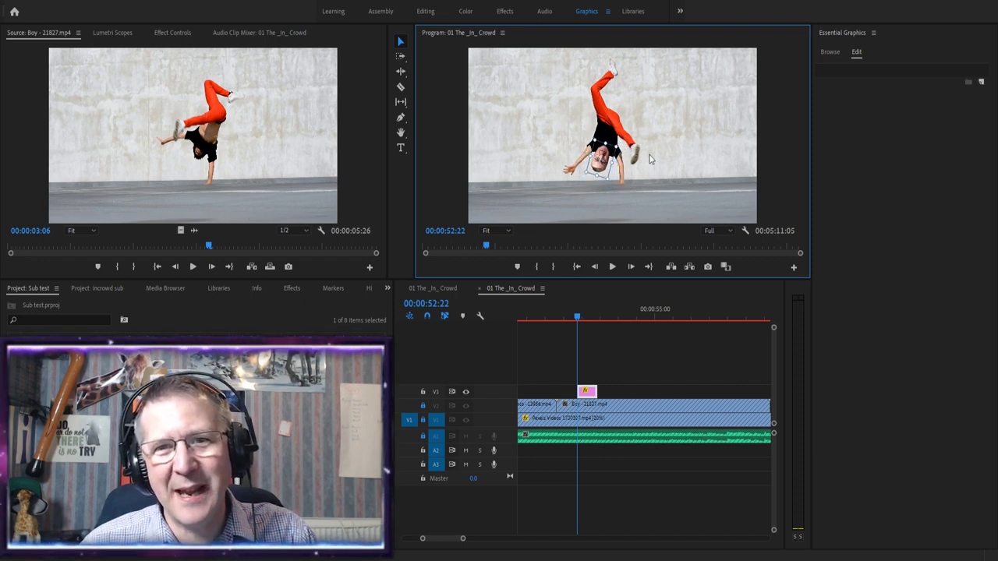
{"action": "left_click", "coordinate": [632, 355]}
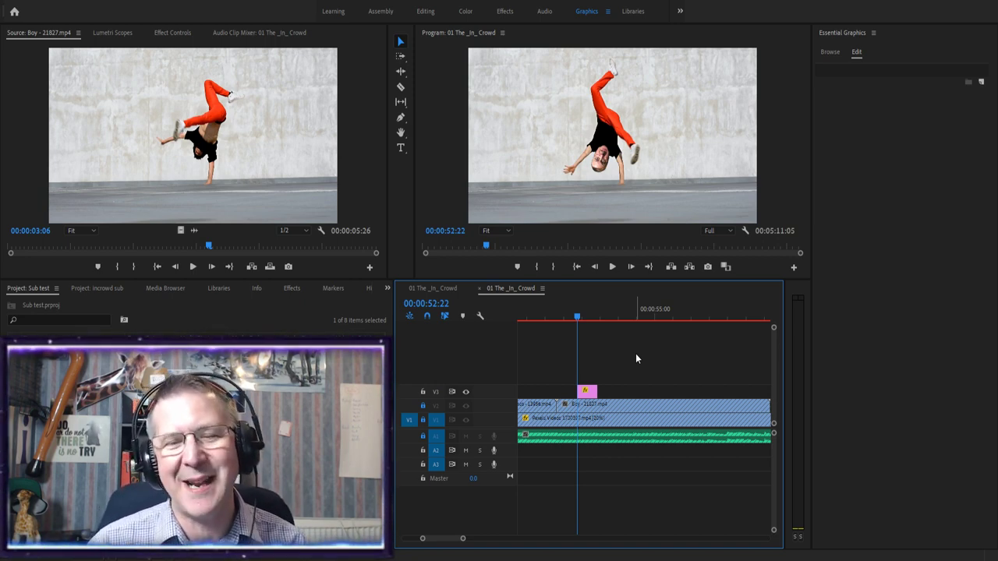
Preview the overlay and pull the face clip's start slightly earlier, around 52:19
{"action": "left_click_drag", "start_coordinate": [577, 321], "coordinate": [556, 319]}
{"action": "key", "text": "space"}
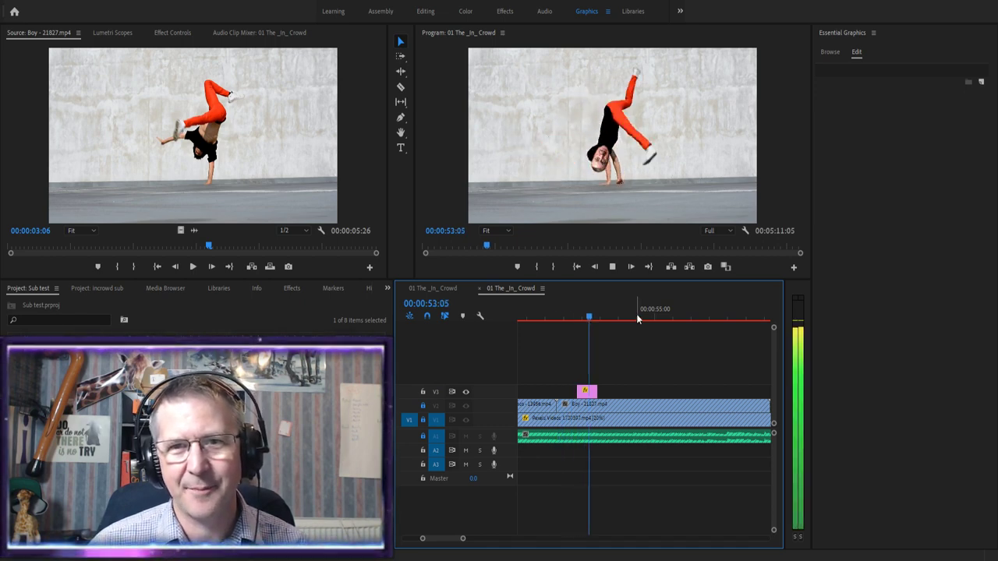
{"action": "key", "text": "space"}
{"action": "left_click_drag", "start_coordinate": [601, 319], "coordinate": [575, 319]}
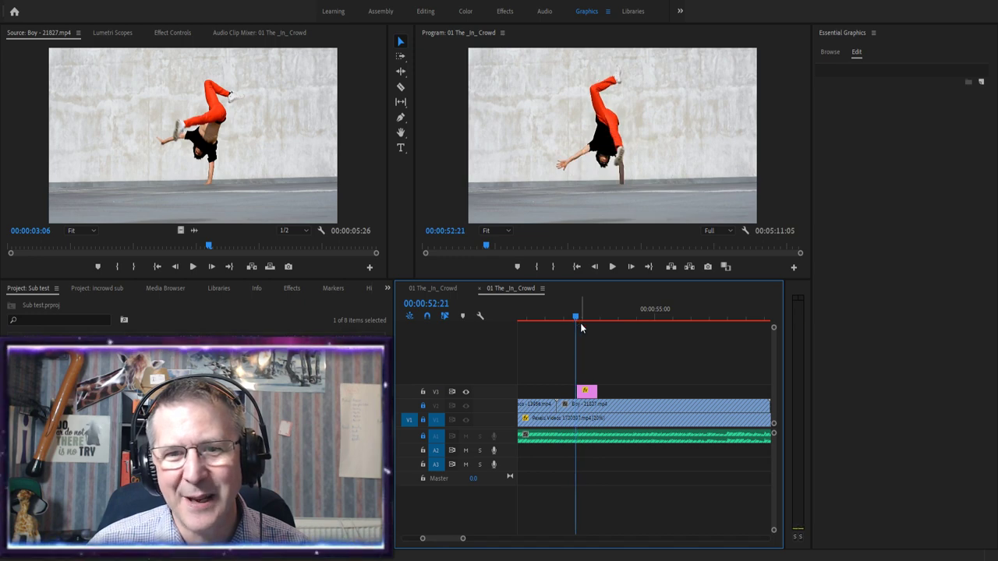
{"action": "left_click_drag", "start_coordinate": [580, 390], "coordinate": [575, 391]}
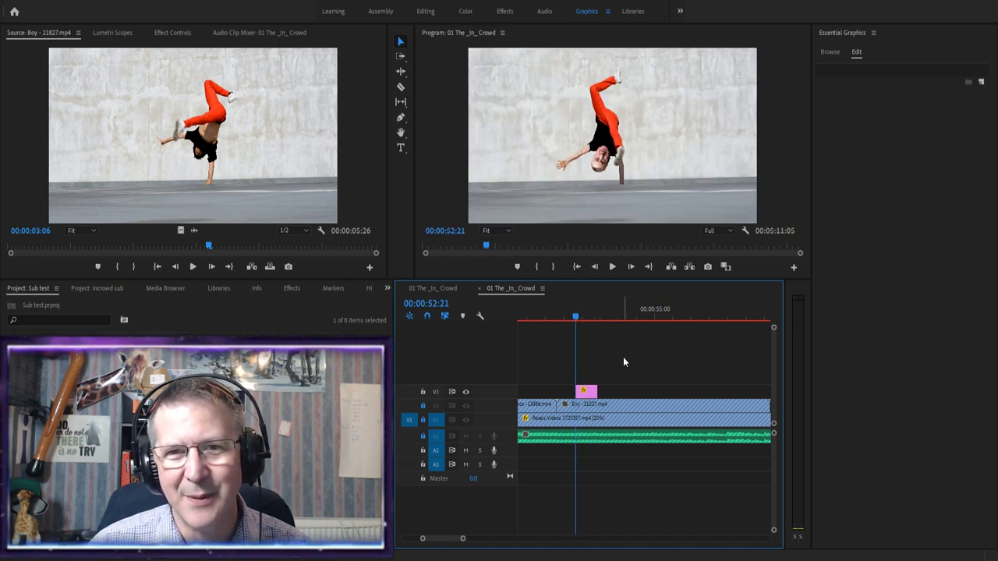
{"action": "left_click_drag", "start_coordinate": [577, 319], "coordinate": [575, 320]}
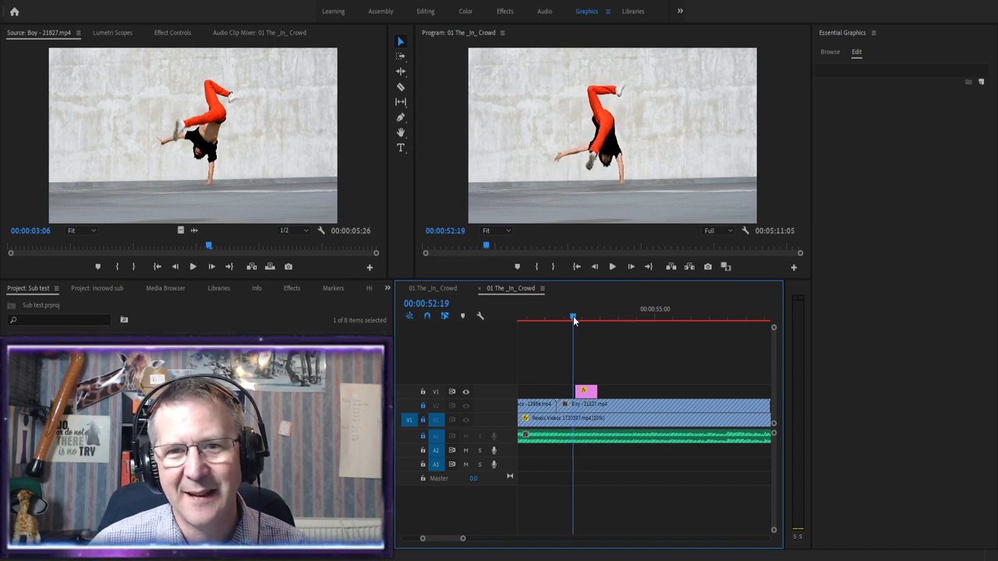
{"action": "left_click_drag", "start_coordinate": [573, 390], "coordinate": [575, 391]}
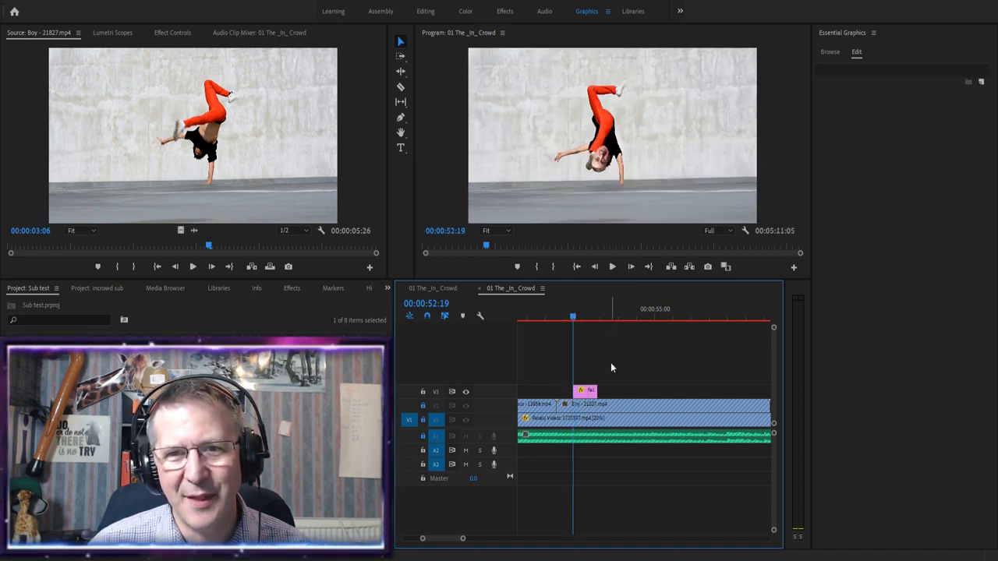
Trim the face overlay's end to around 00:00:53:06, checking the frames after it
{"action": "left_click", "coordinate": [580, 320]}
{"action": "left_click_drag", "start_coordinate": [580, 320], "coordinate": [592, 317]}
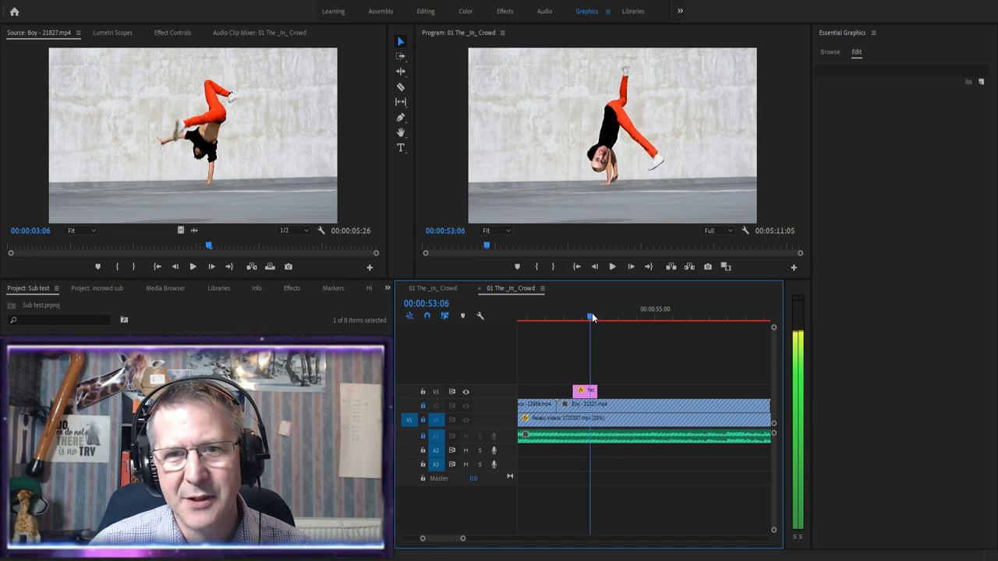
{"action": "left_click_drag", "start_coordinate": [596, 390], "coordinate": [590, 389]}
{"action": "left_click_drag", "start_coordinate": [591, 319], "coordinate": [601, 323]}
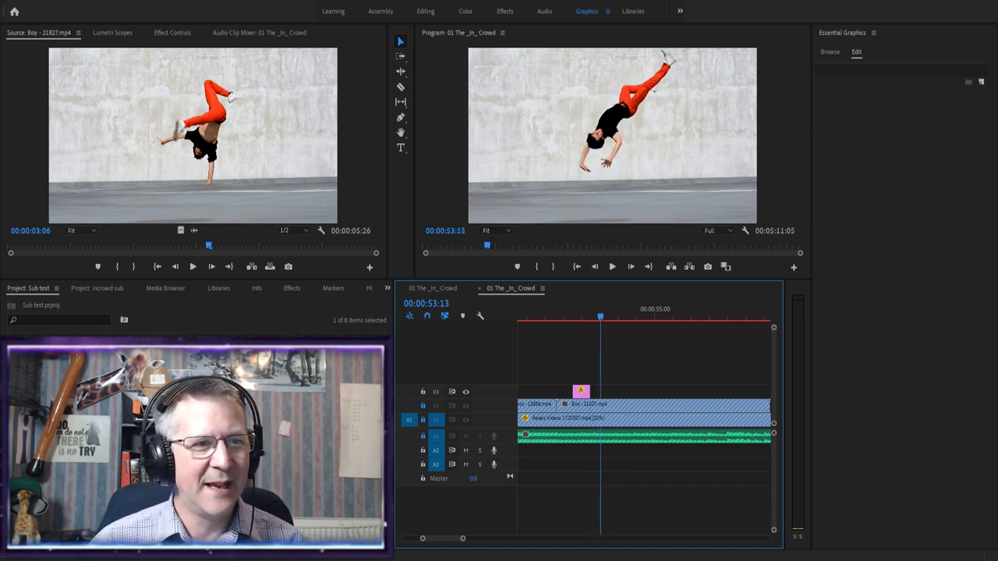
{"action": "left_click_drag", "start_coordinate": [195, 311], "coordinate": [262, 339]}
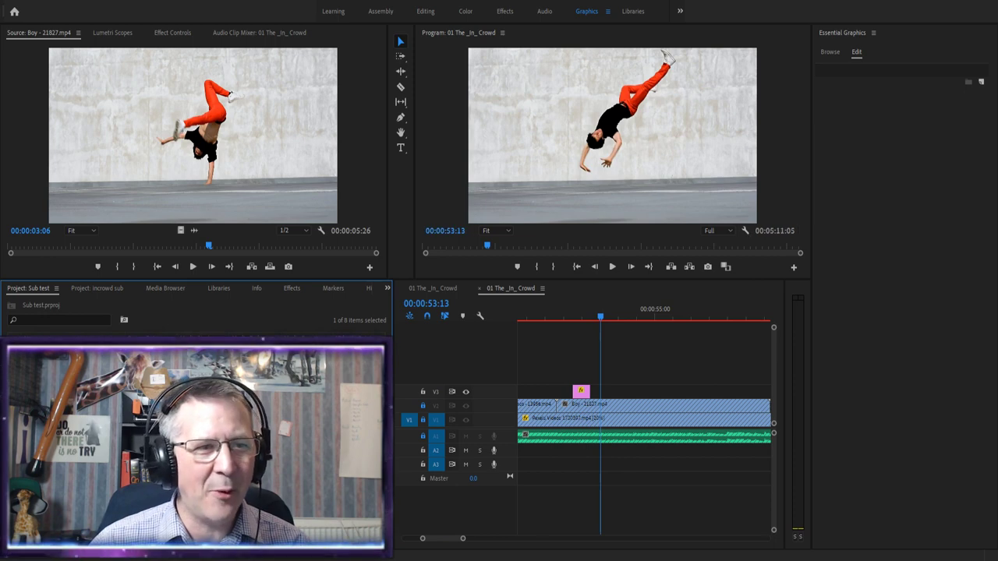
{"action": "left_click", "coordinate": [582, 393]}
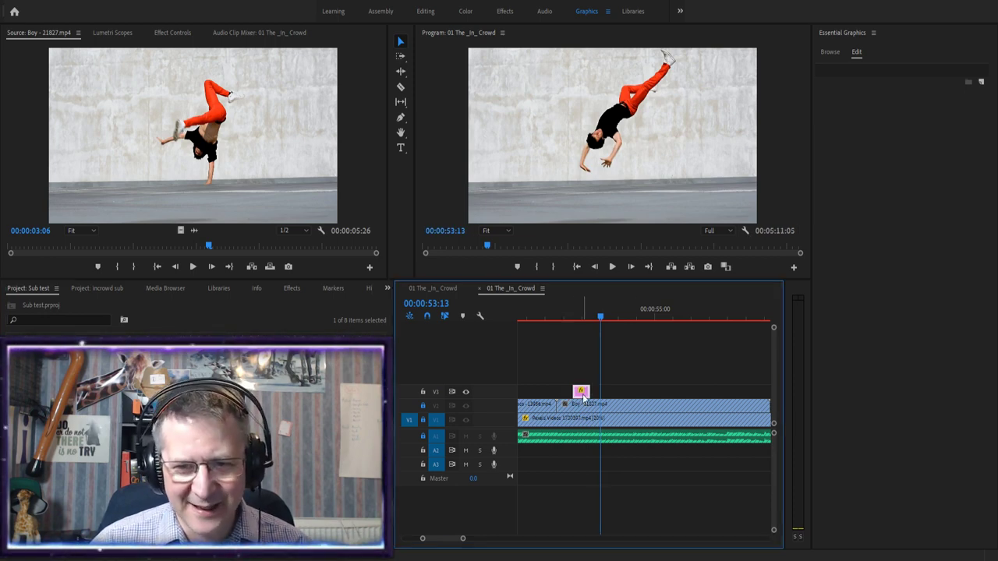
Paste a copy of the face overlay on V3 at 00:00:53:13
{"action": "key", "text": "ctrl+v"}
{"action": "left_click_drag", "start_coordinate": [622, 316], "coordinate": [601, 318]}
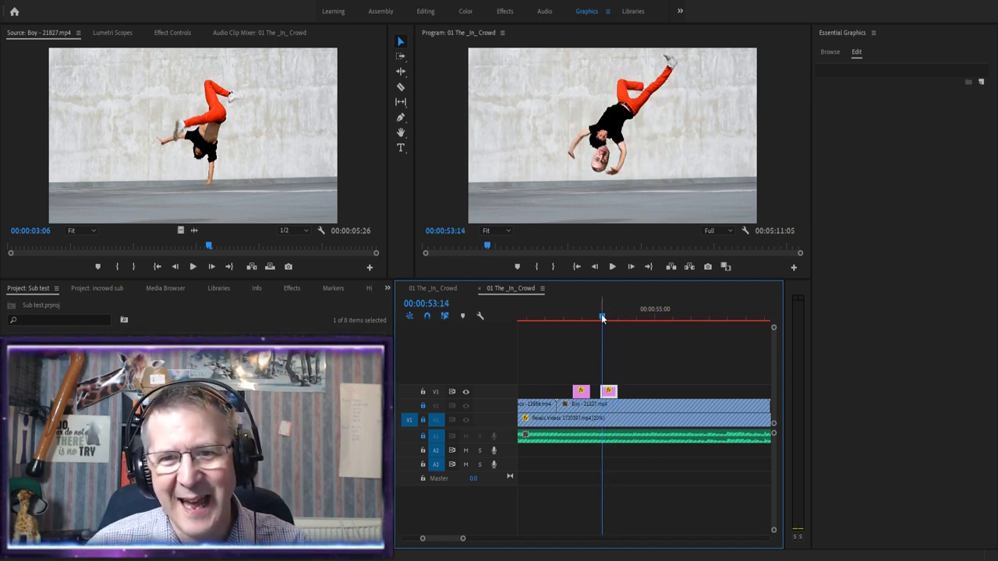
{"action": "key", "text": "Left"}
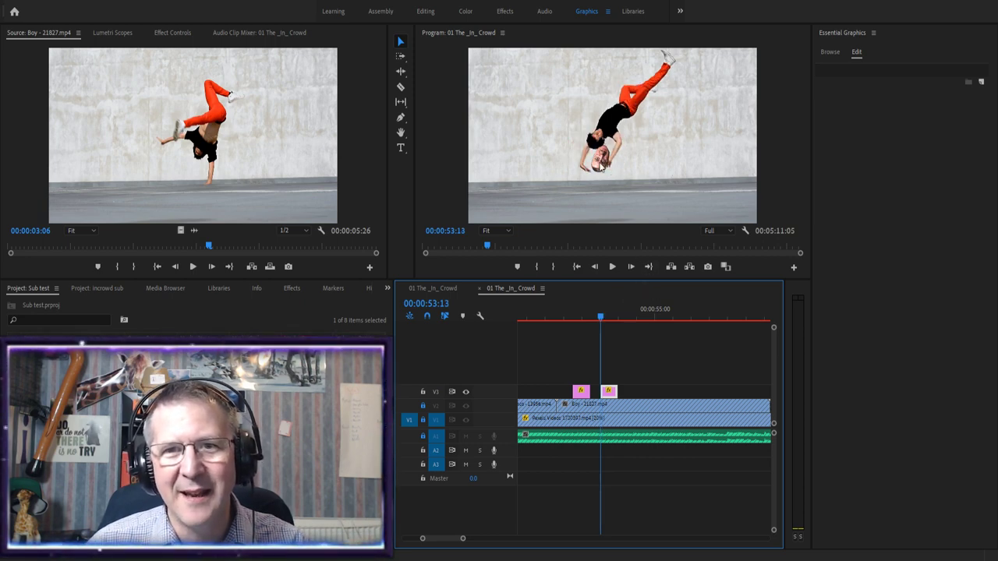
Move the pasted face up and left onto the dancer's head and preview it
{"action": "left_click", "coordinate": [577, 168]}
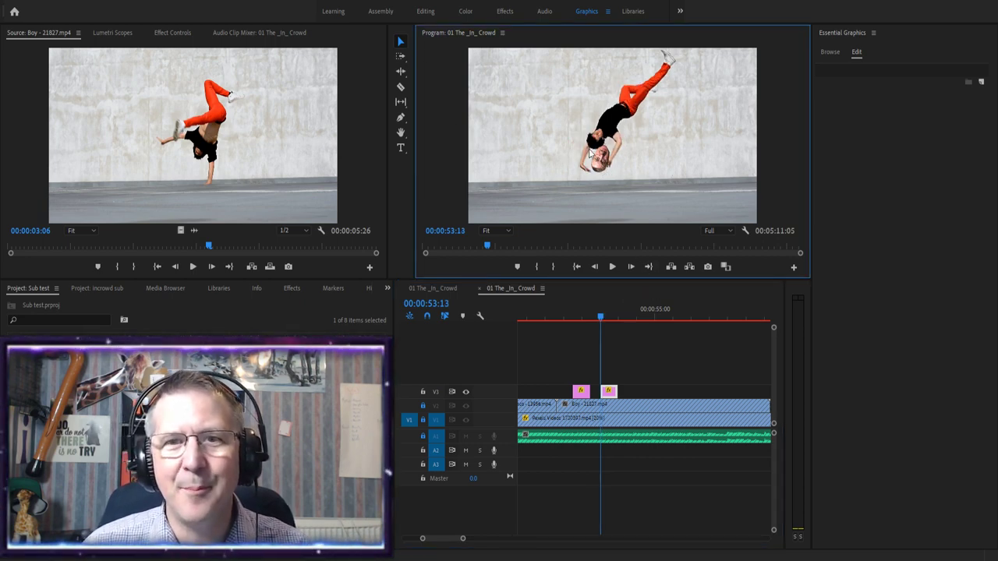
{"action": "left_click", "coordinate": [603, 167]}
{"action": "left_click_drag", "start_coordinate": [602, 168], "coordinate": [625, 126]}
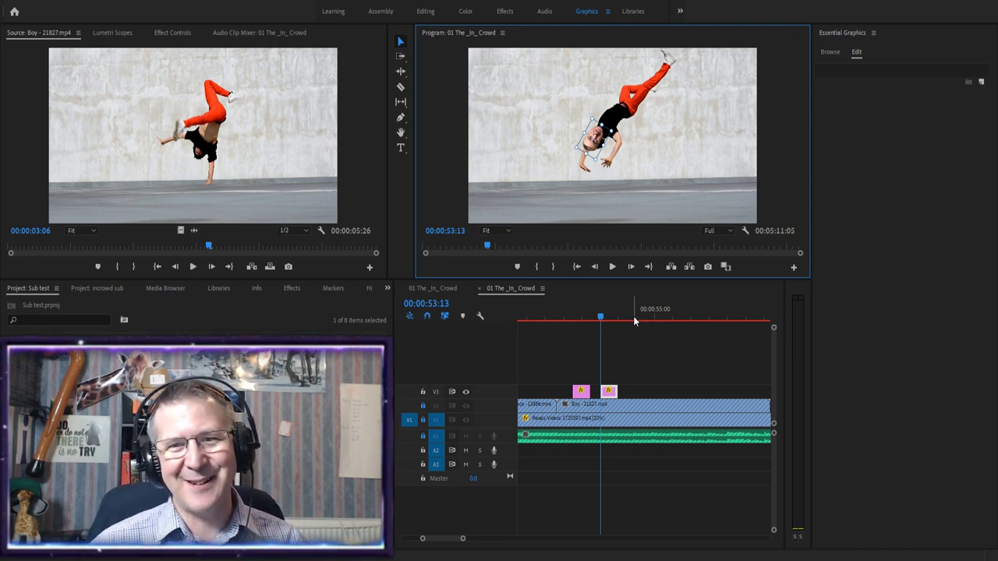
{"action": "left_click", "coordinate": [612, 267]}
{"action": "left_click", "coordinate": [612, 267]}
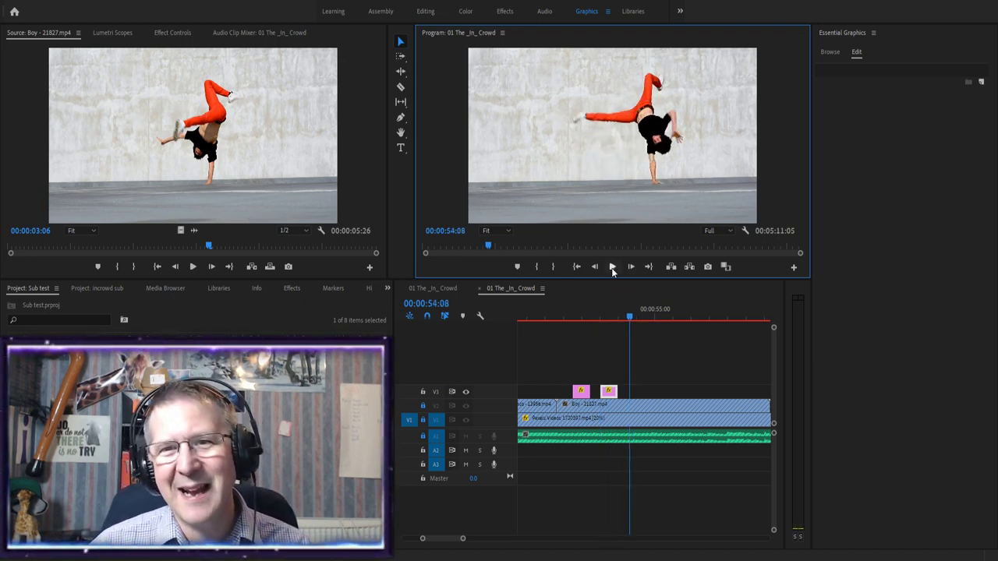
{"action": "left_click_drag", "start_coordinate": [630, 319], "coordinate": [601, 323]}
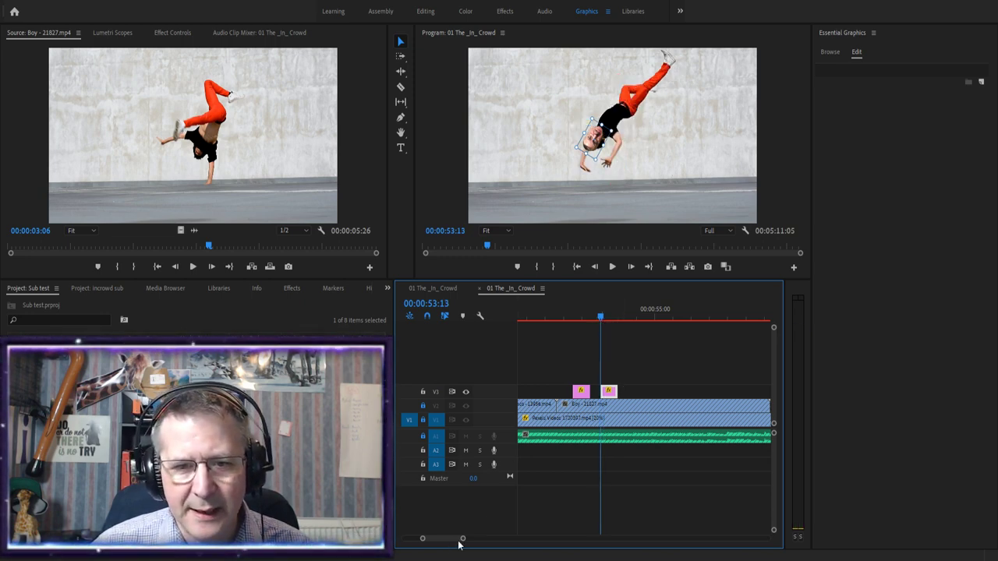
Zoom the timeline and trim the start of the second face clip near 53:14
{"action": "left_click_drag", "start_coordinate": [464, 539], "coordinate": [446, 539]}
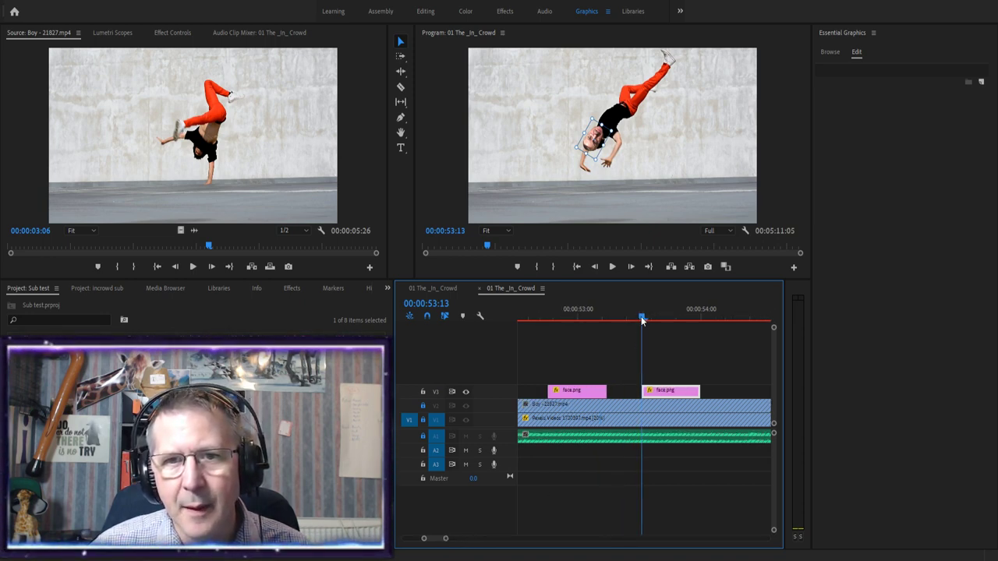
{"action": "left_click_drag", "start_coordinate": [642, 318], "coordinate": [645, 320]}
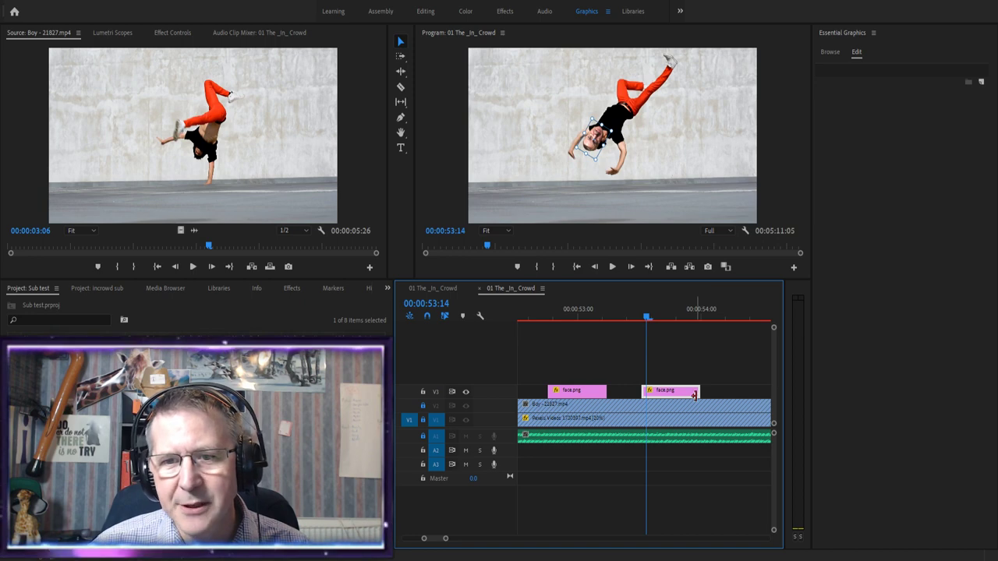
{"action": "left_click_drag", "start_coordinate": [644, 391], "coordinate": [698, 401]}
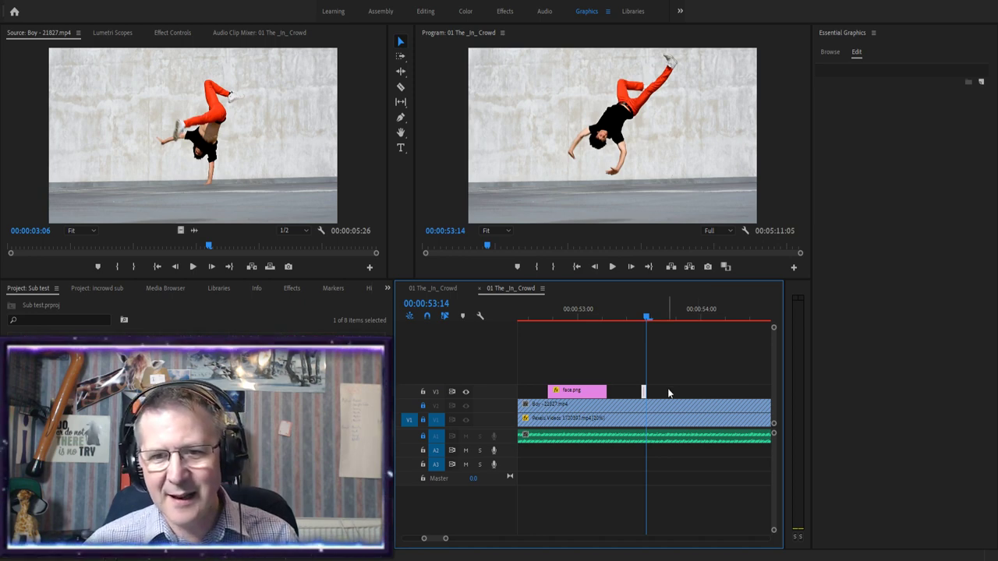
{"action": "key", "text": "Right"}
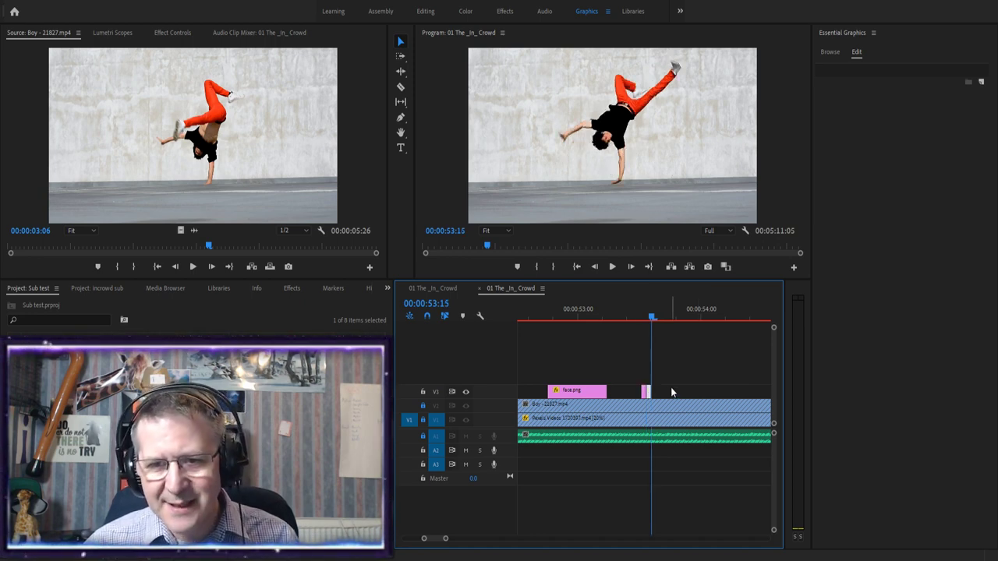
{"action": "key", "text": "Left"}
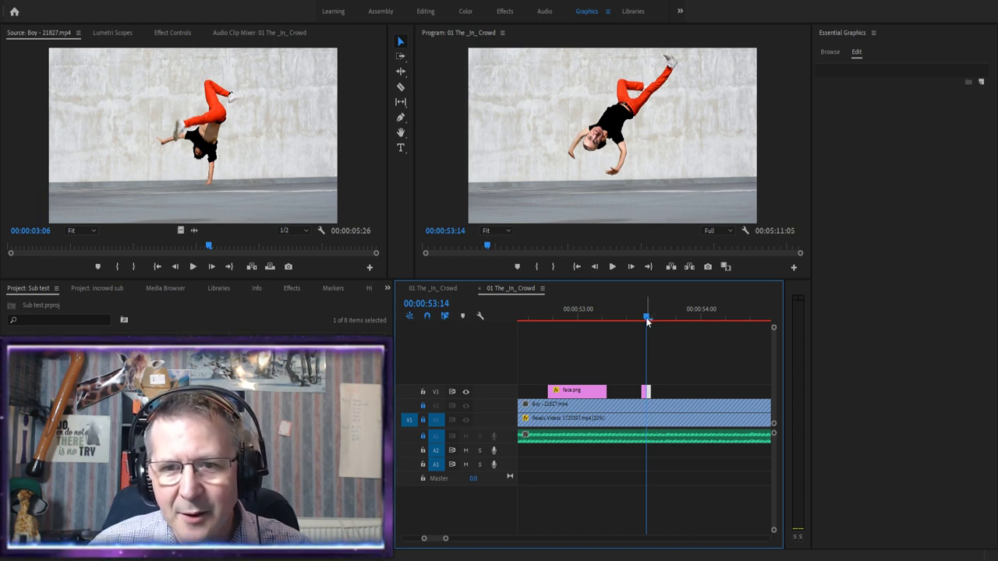
{"action": "left_click_drag", "start_coordinate": [648, 322], "coordinate": [647, 320]}
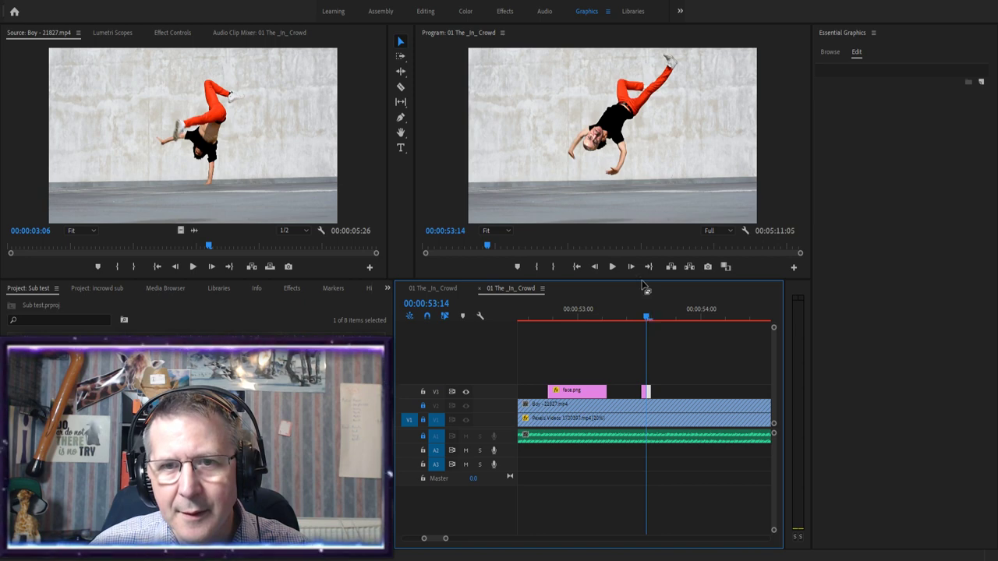
Nudge the face right onto the dancer's head at 53:14
{"action": "left_click", "coordinate": [592, 145]}
{"action": "left_click", "coordinate": [589, 148]}
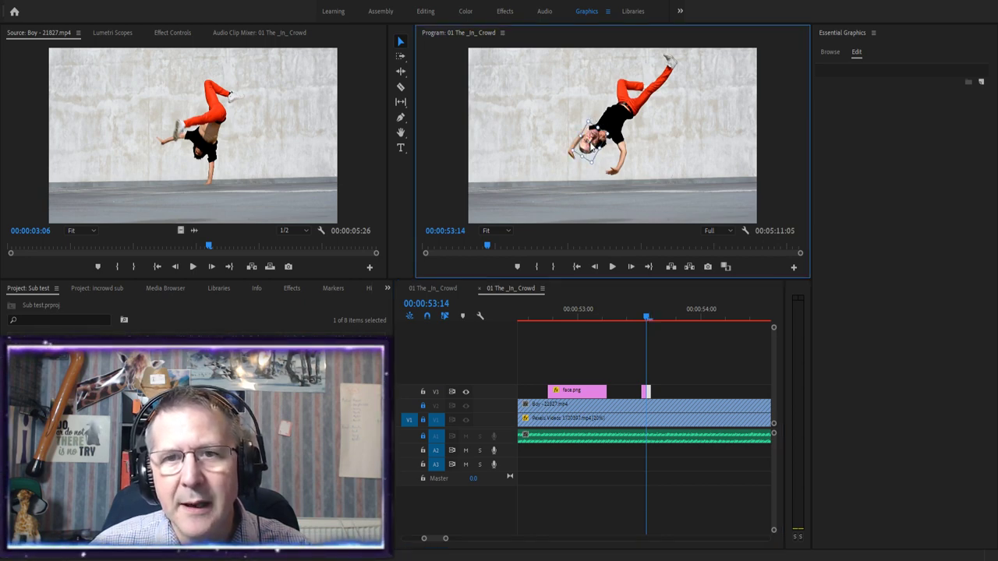
{"action": "left_click_drag", "start_coordinate": [590, 148], "coordinate": [602, 146]}
{"action": "left_click_drag", "start_coordinate": [648, 318], "coordinate": [653, 321]}
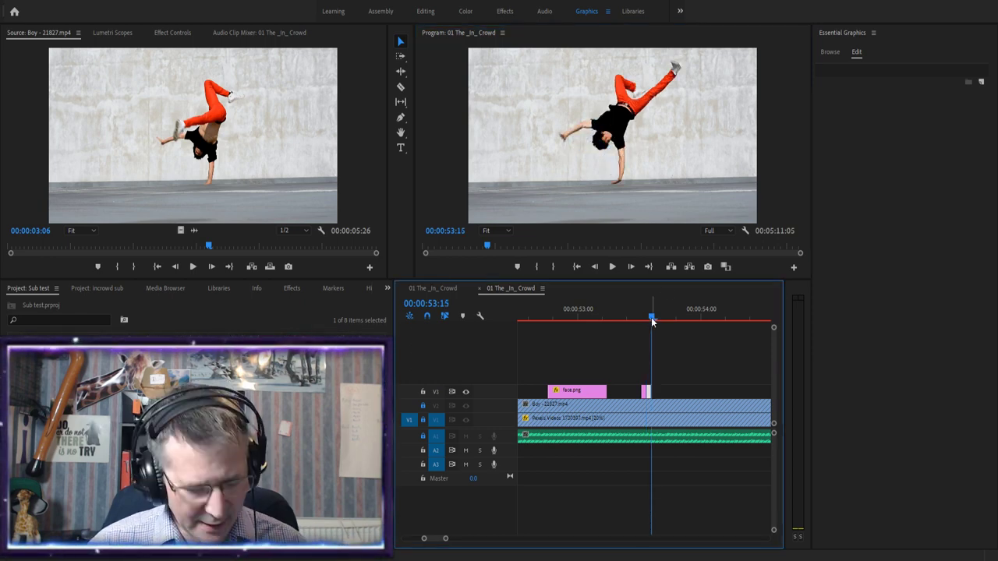
{"action": "left_click_drag", "start_coordinate": [653, 321], "coordinate": [652, 318]}
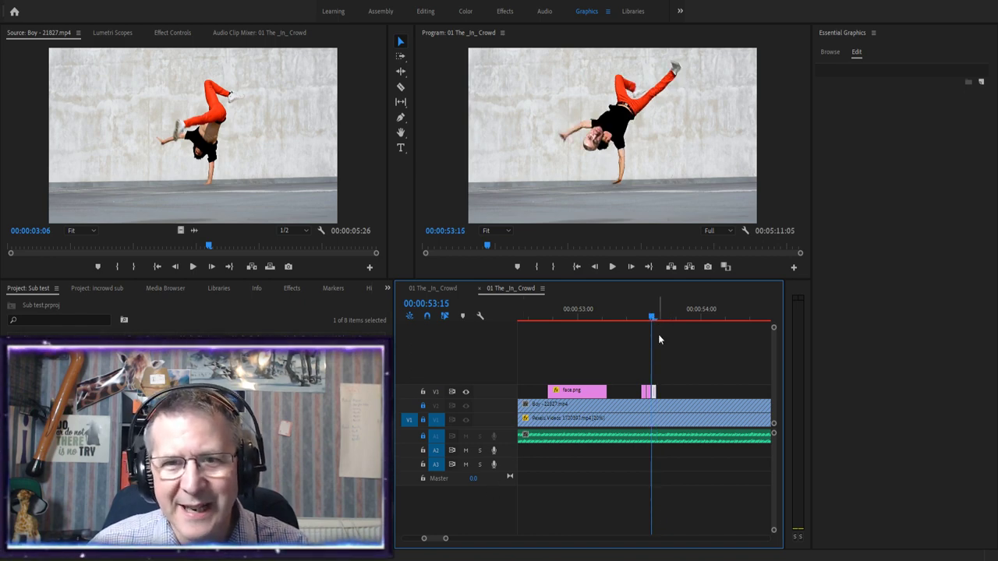
Nudge the face to fit the dancer's head on the next frame, then rewind
{"action": "left_click", "coordinate": [590, 149]}
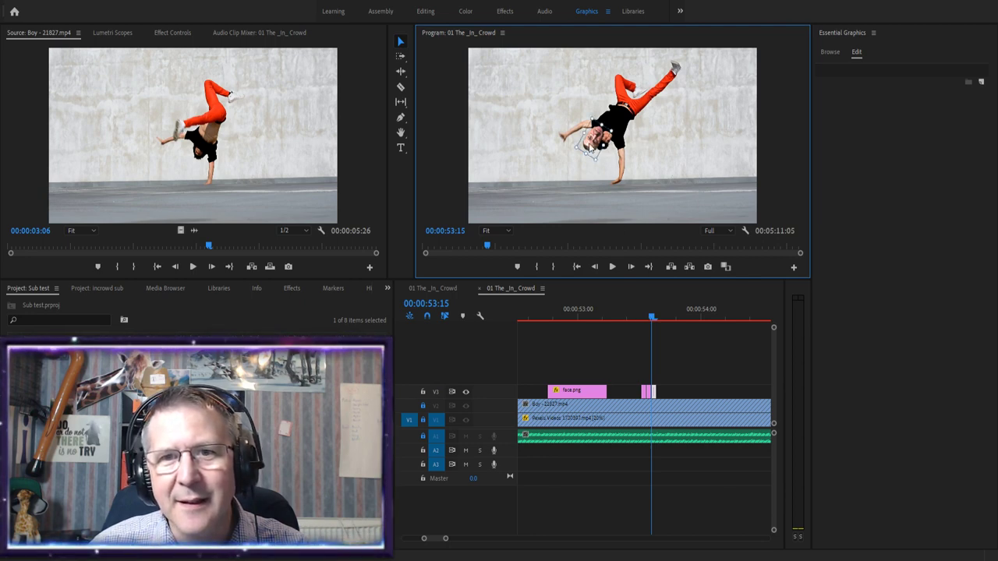
{"action": "left_click", "coordinate": [600, 143]}
{"action": "left_click_drag", "start_coordinate": [600, 143], "coordinate": [613, 144]}
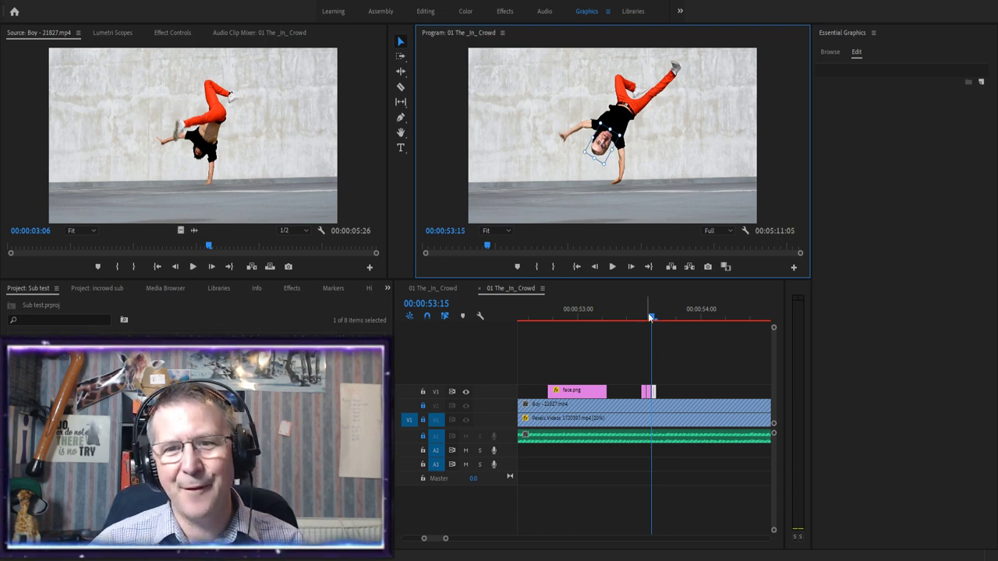
{"action": "left_click_drag", "start_coordinate": [652, 317], "coordinate": [560, 314]}
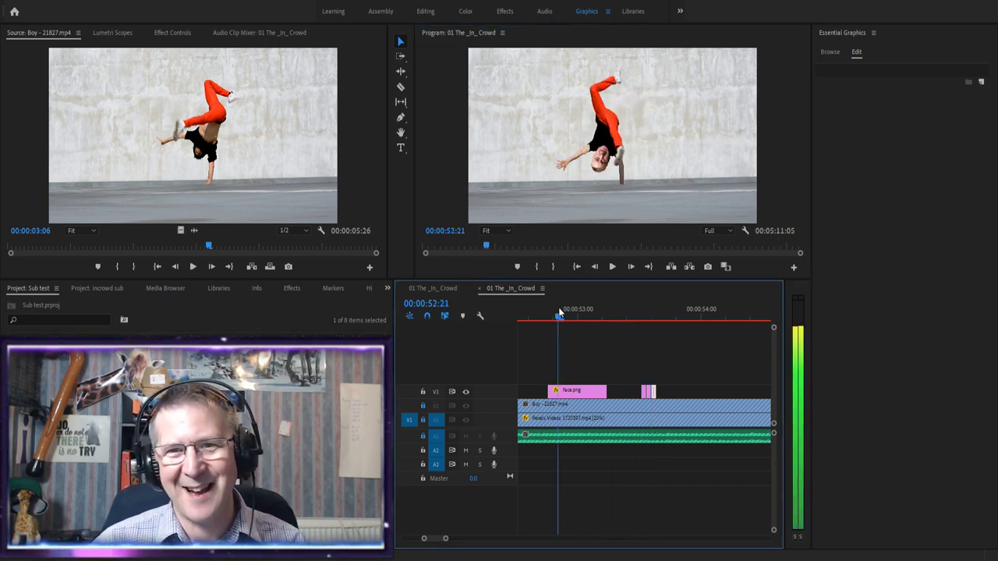
Play back the breakdance section with its face overlays, then show the incrowd sub project's 11 items
{"action": "key", "text": "space"}
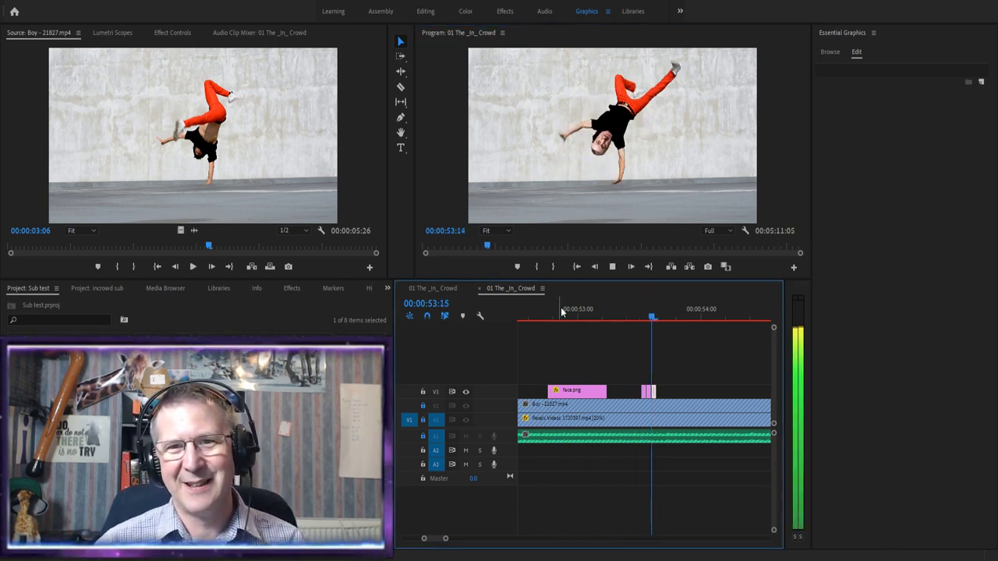
{"action": "key", "text": "space"}
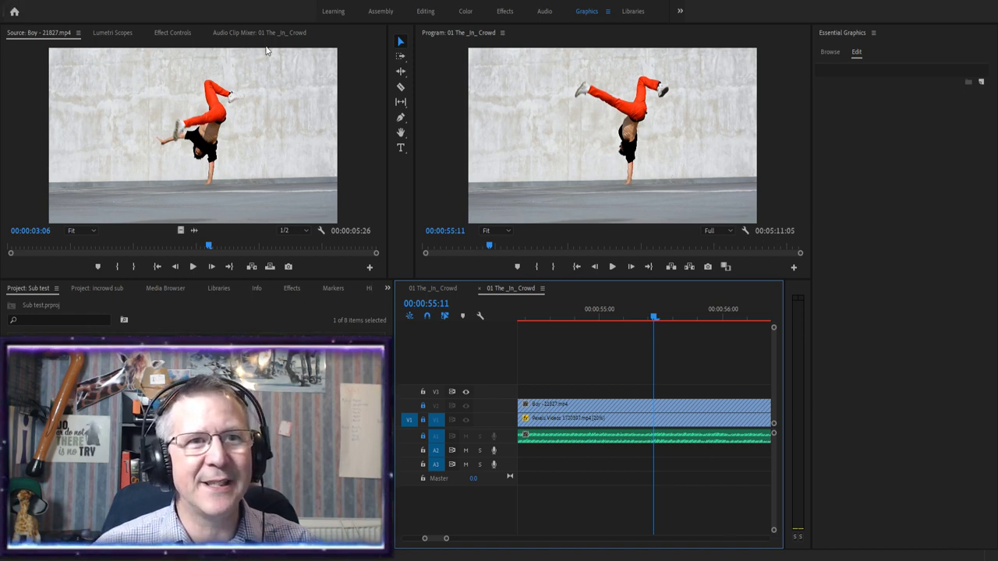
{"action": "key", "text": "shift+1"}
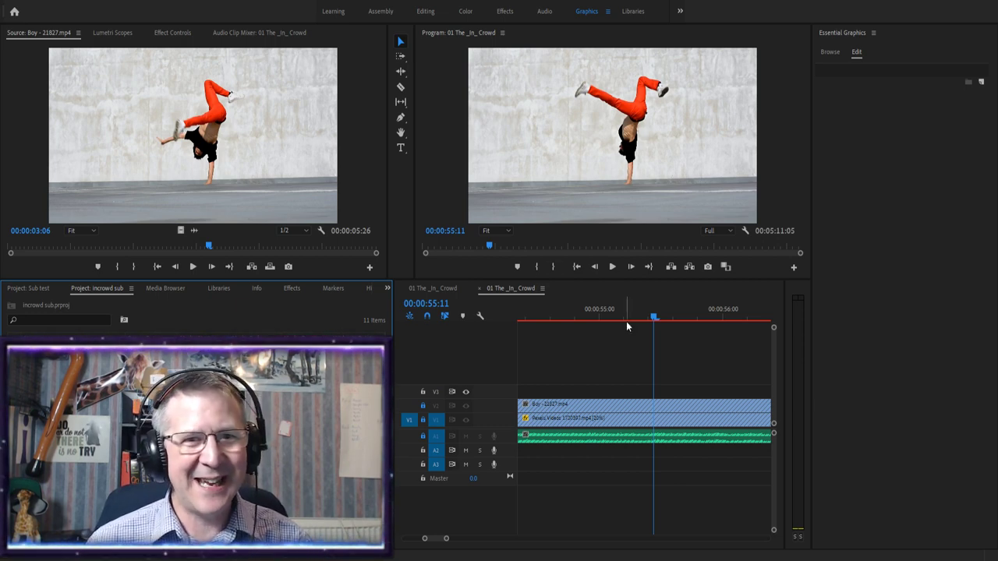
{"action": "left_click_drag", "start_coordinate": [655, 319], "coordinate": [585, 320]}
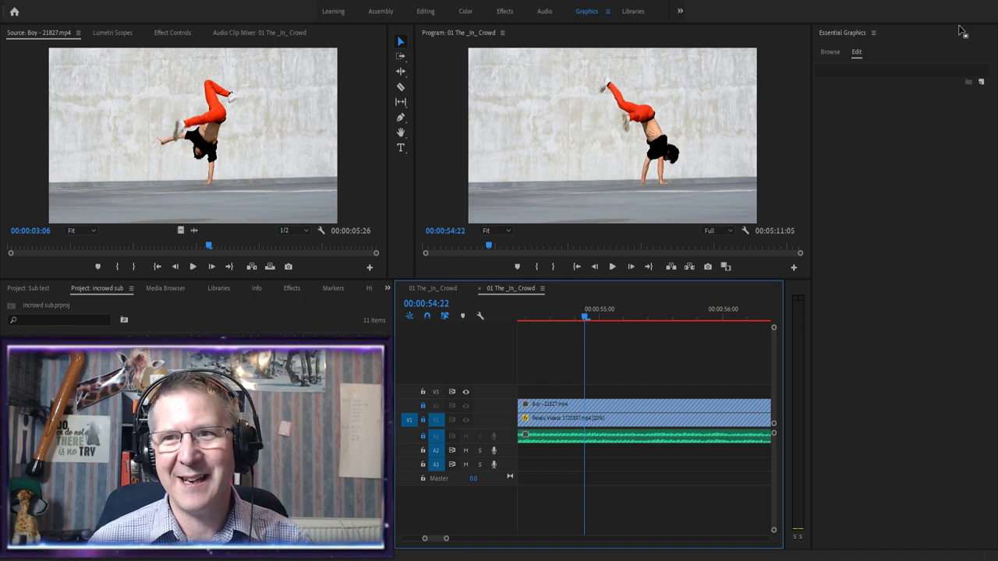